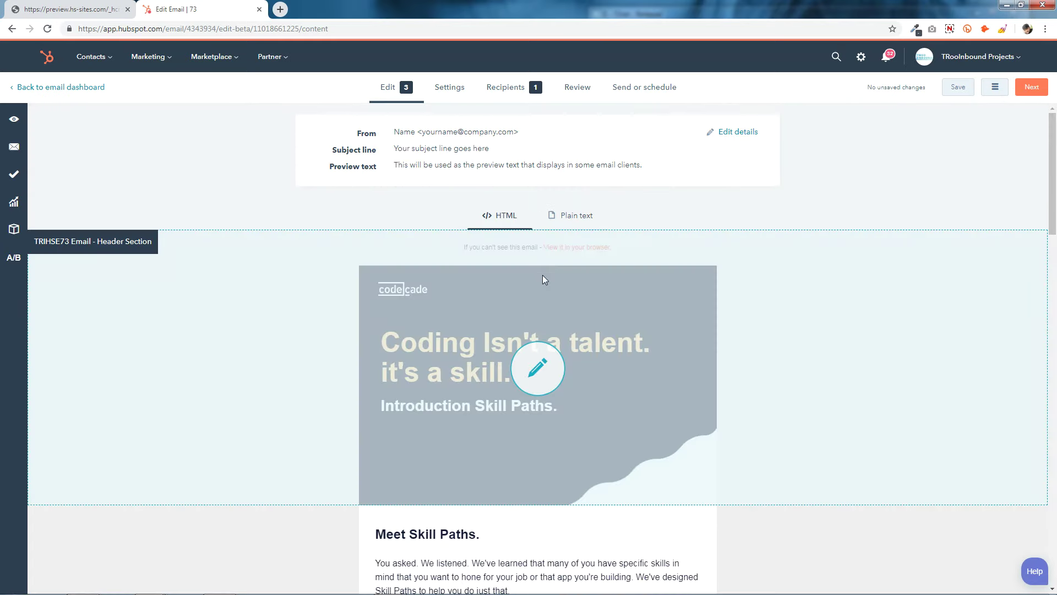
Step: Open the email's header section for editing and replace its header logo with the UpSellit-Logo-20-1 image
left_click(544, 280)
left_click_drag(239, 342, 43, 315)
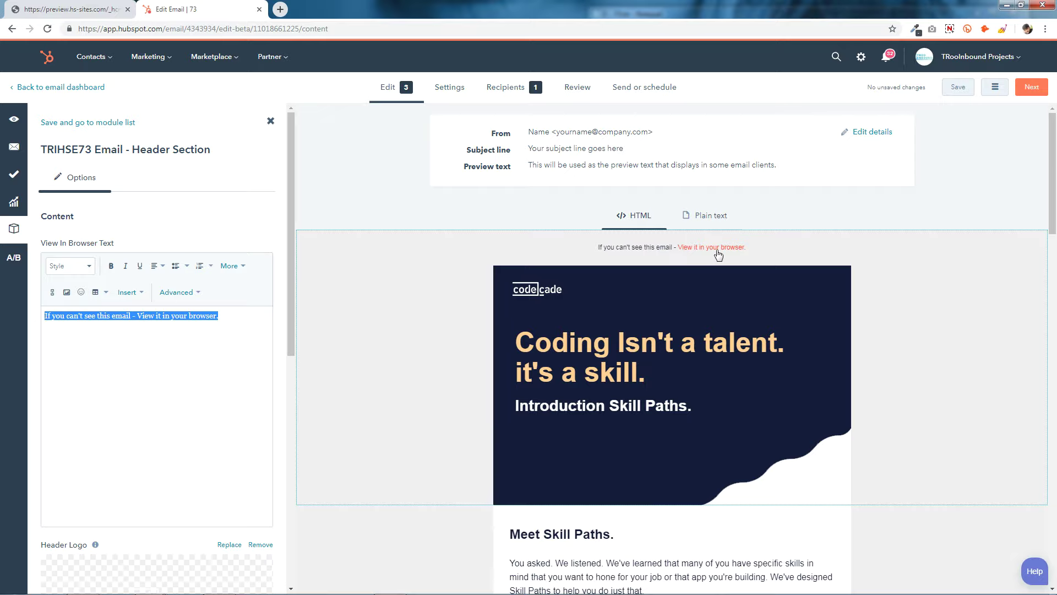
left_click(189, 358)
scroll(176, 374, "down", 5)
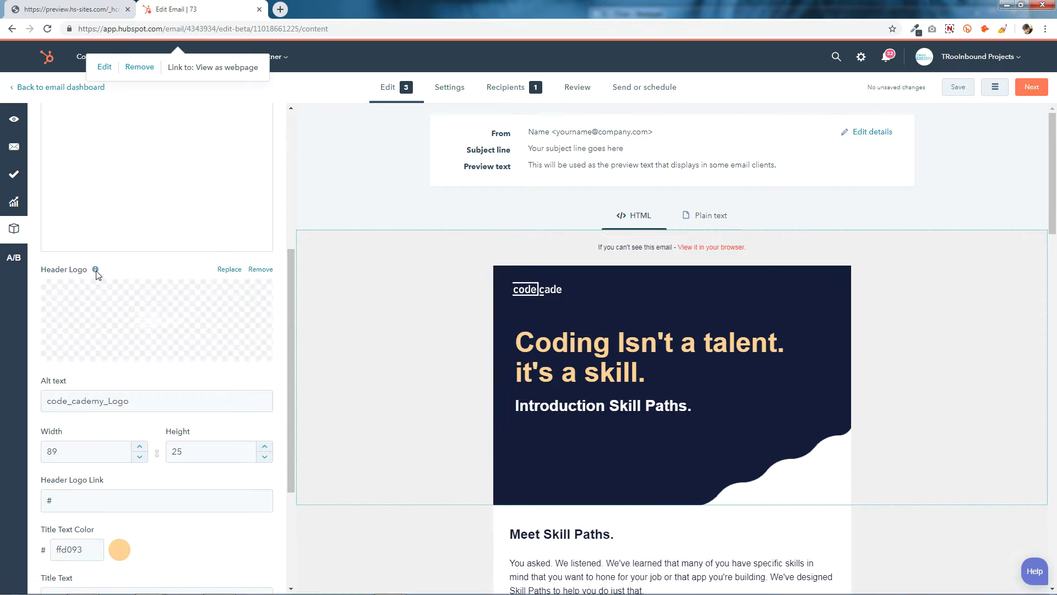
mouse_move(95, 269)
left_click(137, 313)
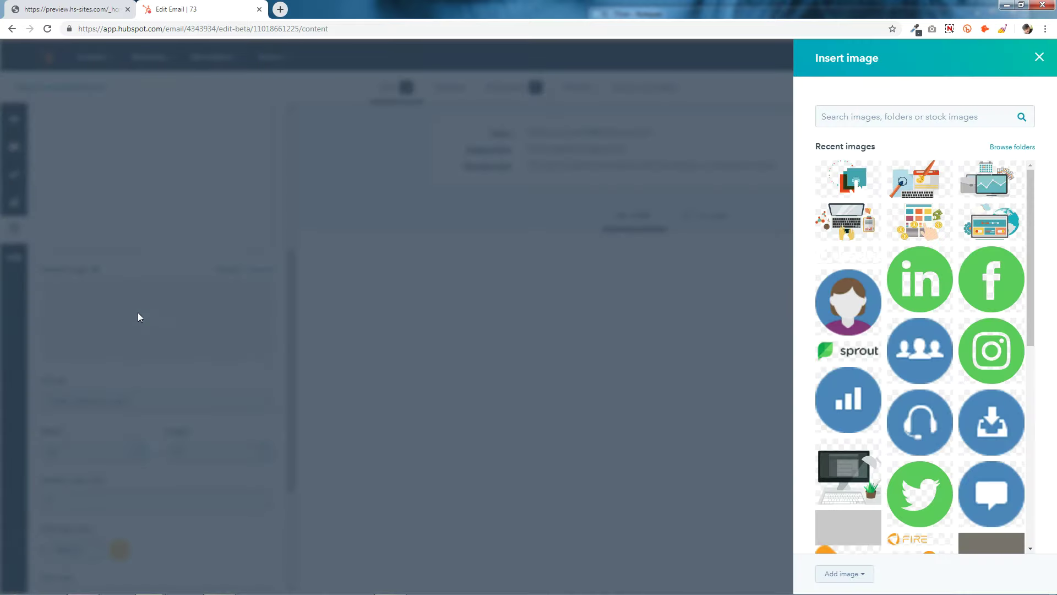
left_click(861, 256)
scroll(167, 336, "down", 3)
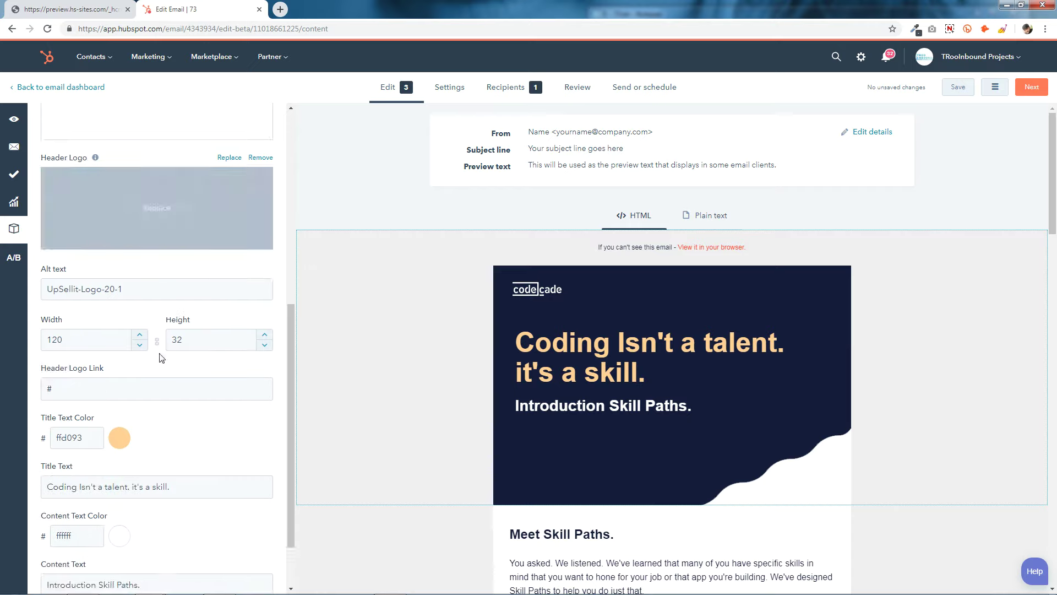
left_click(73, 341)
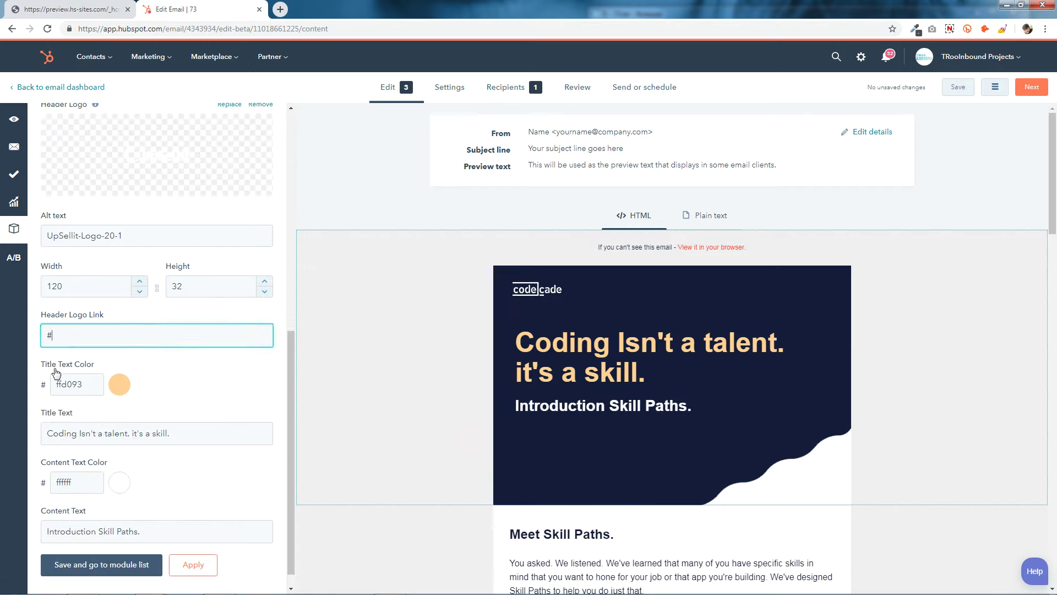
Step: Set the header's title text color to D5A6BD, copied from the E - 73.txt notes in Notepad
left_click(93, 382)
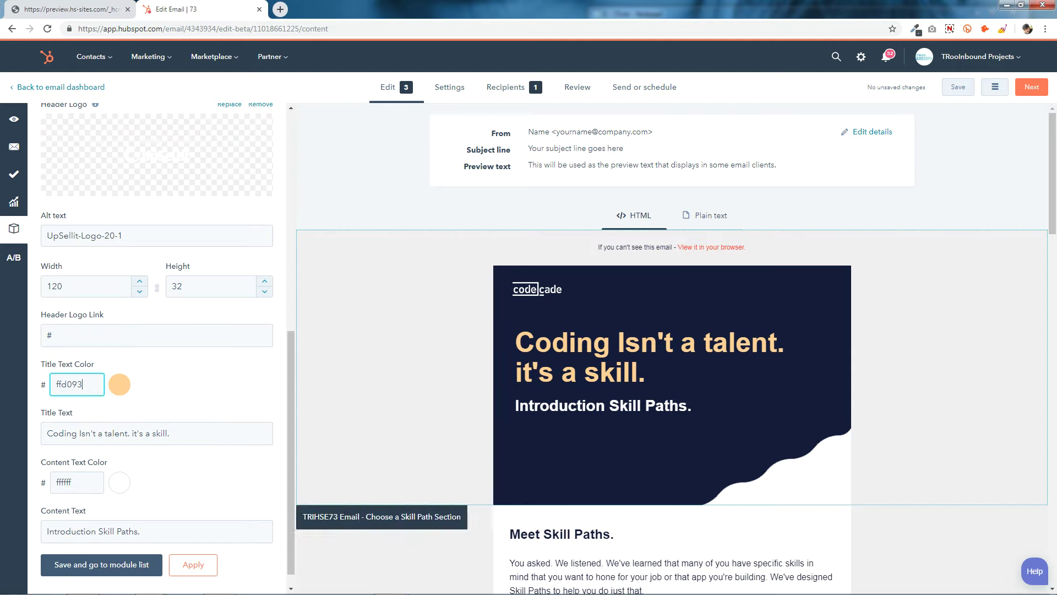
left_click(389, 586)
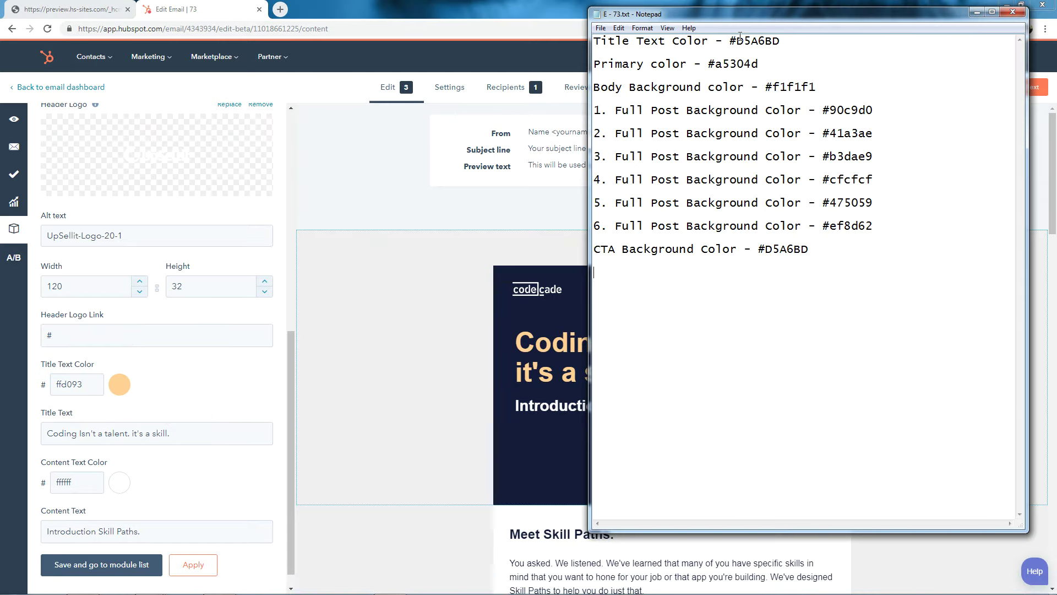
left_click_drag(737, 41, 783, 37)
right_click(777, 38)
left_click(804, 73)
left_click(77, 384)
double_click(77, 383)
right_click(82, 383)
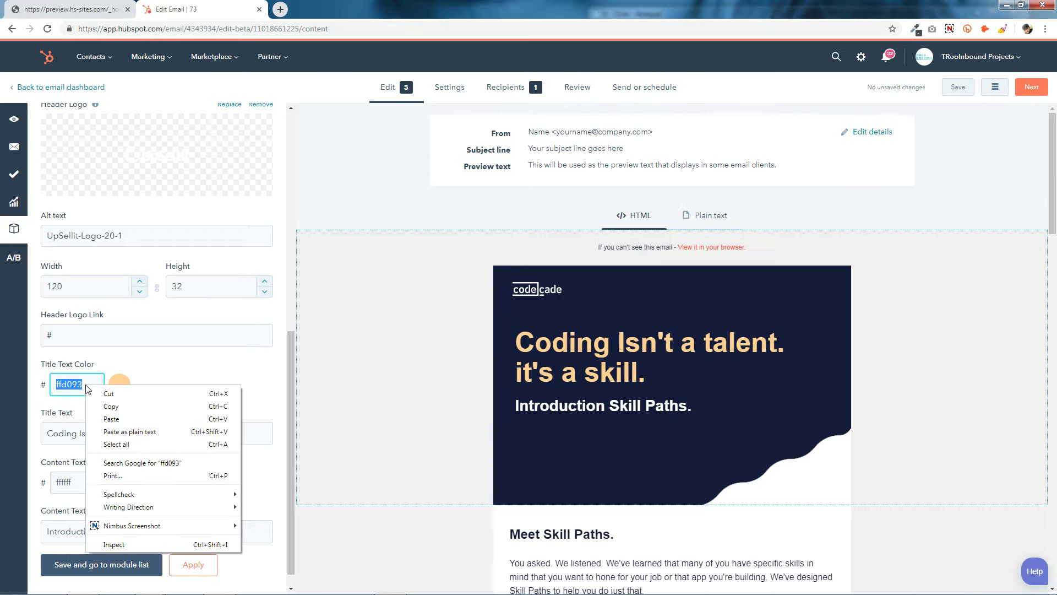
left_click(102, 418)
Step: Review the header's title text, content text color and content text, and save the section, returning to the module list
triple_click(146, 440)
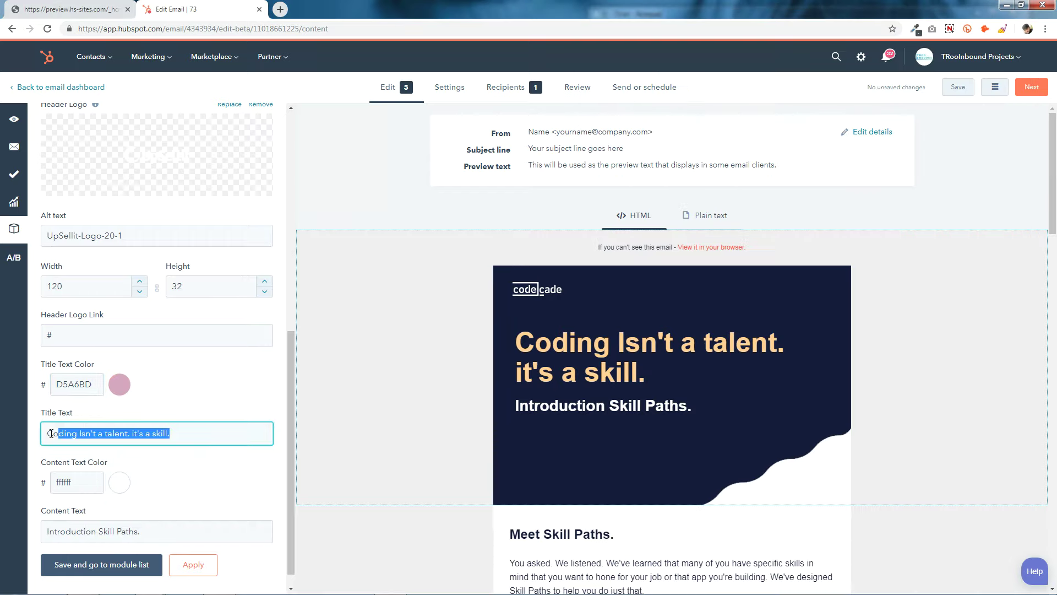
left_click(225, 437)
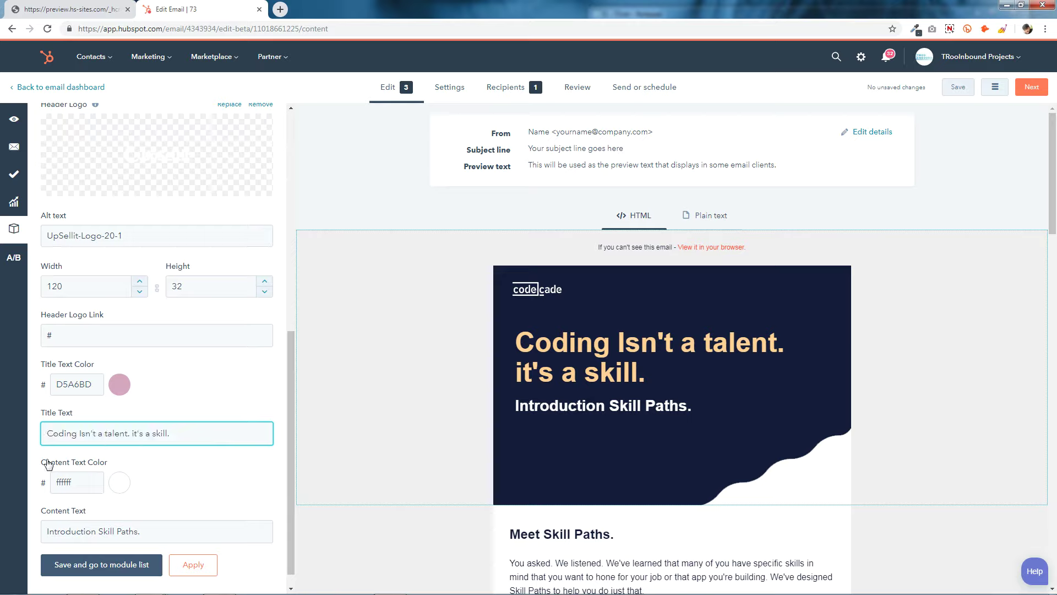
left_click(120, 482)
left_click(90, 483)
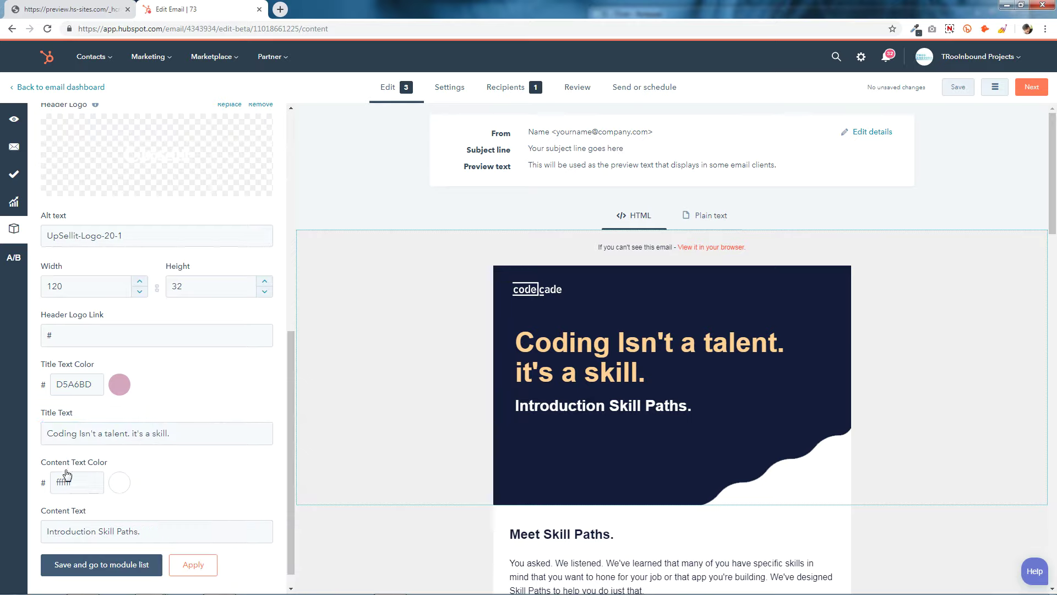
left_click_drag(172, 535, 2, 519)
left_click(181, 528)
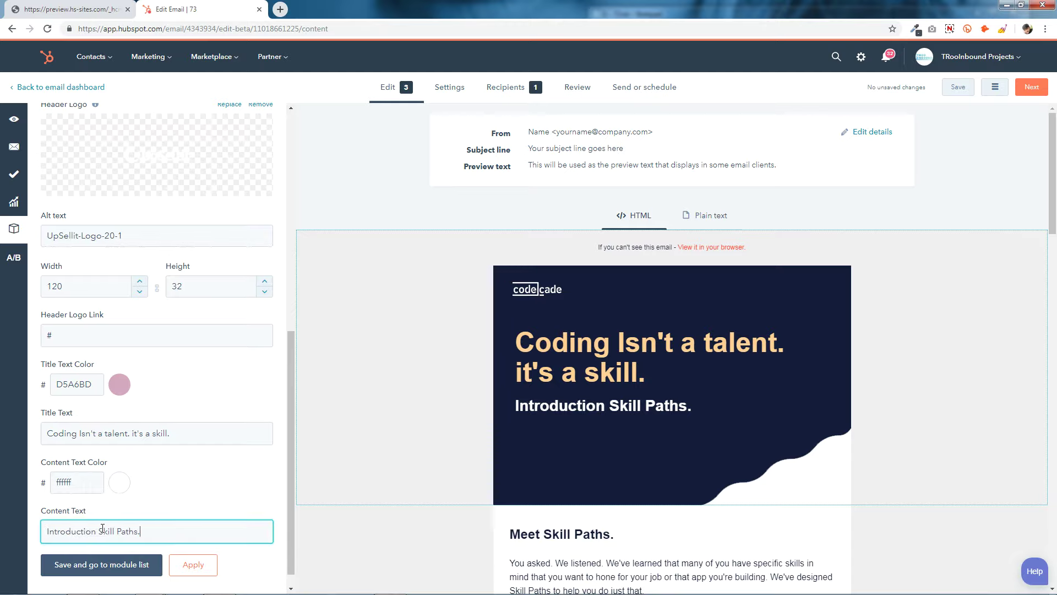
left_click(141, 565)
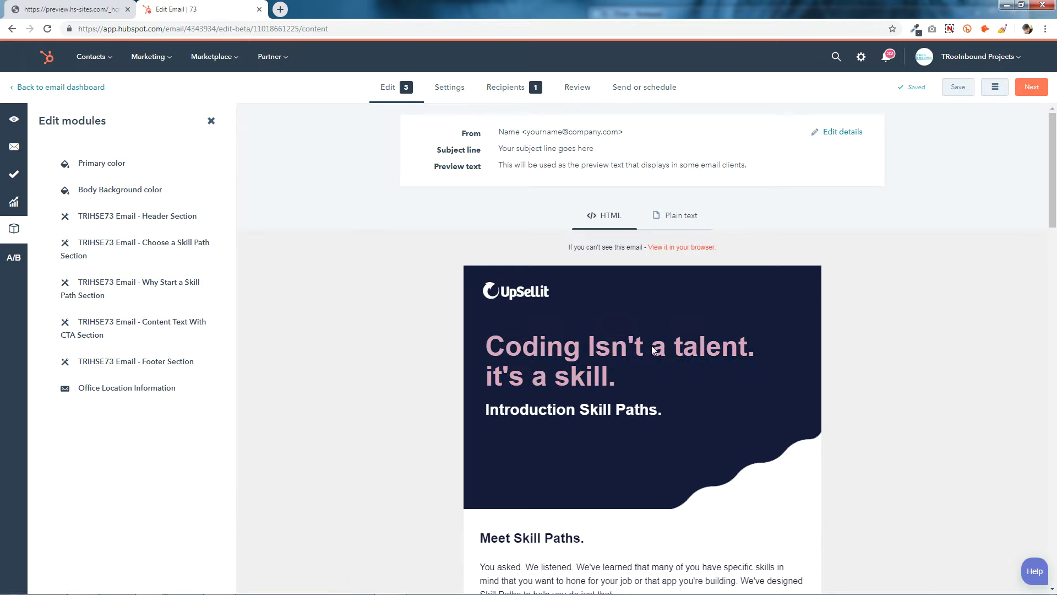
Step: Open the Primary color module and look over the header and footer areas in the email preview
left_click(629, 368)
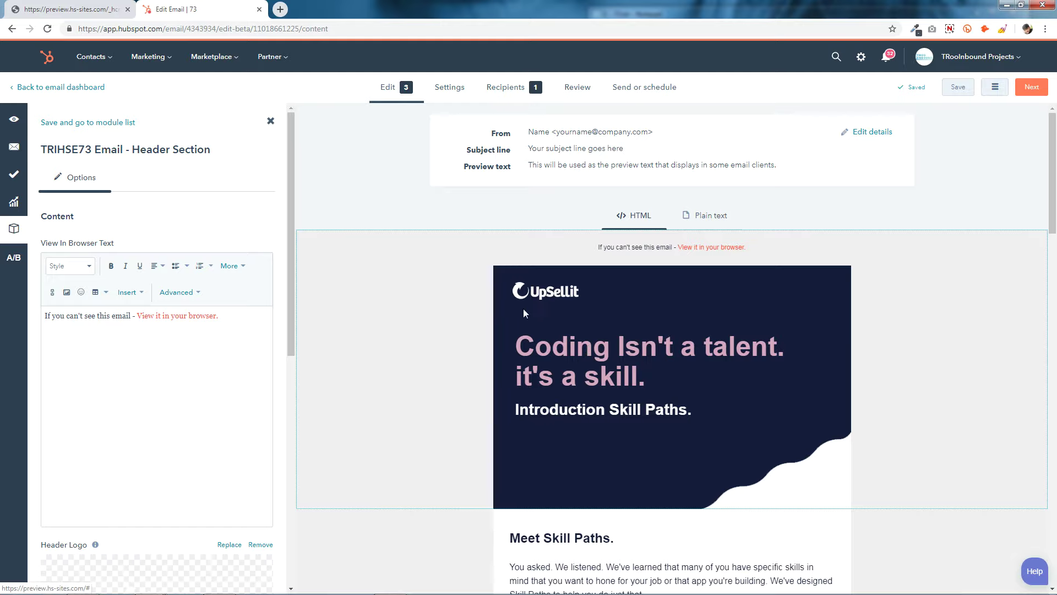
left_click(14, 229)
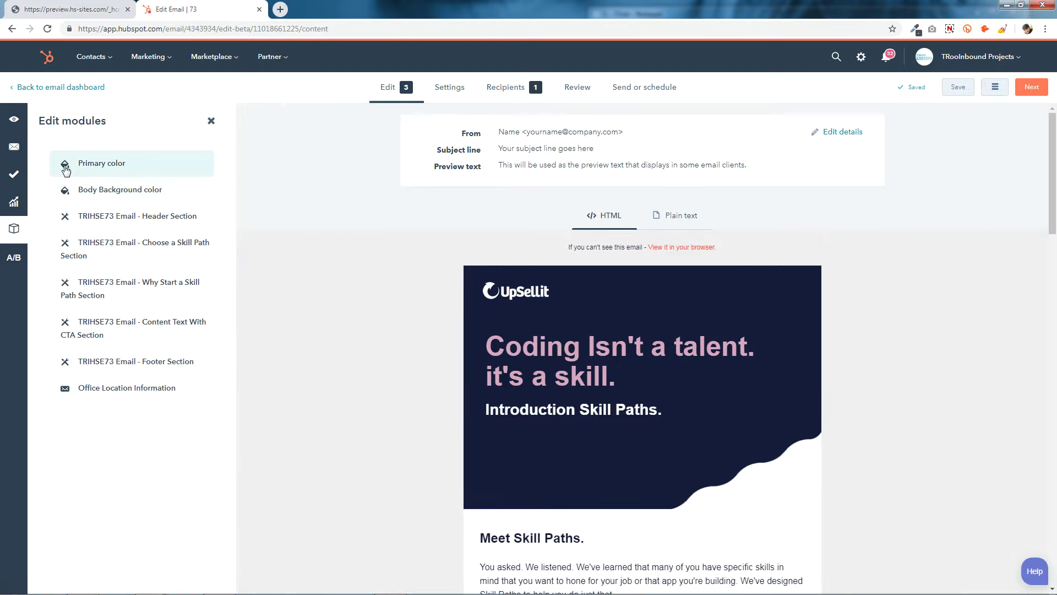
left_click(98, 175)
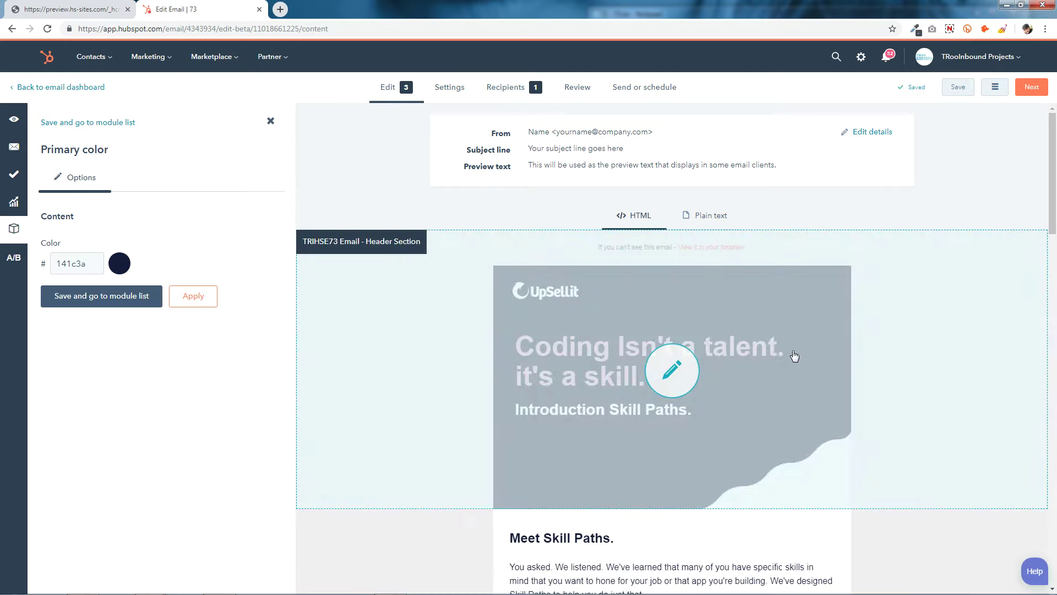
scroll(801, 381, "down", 20)
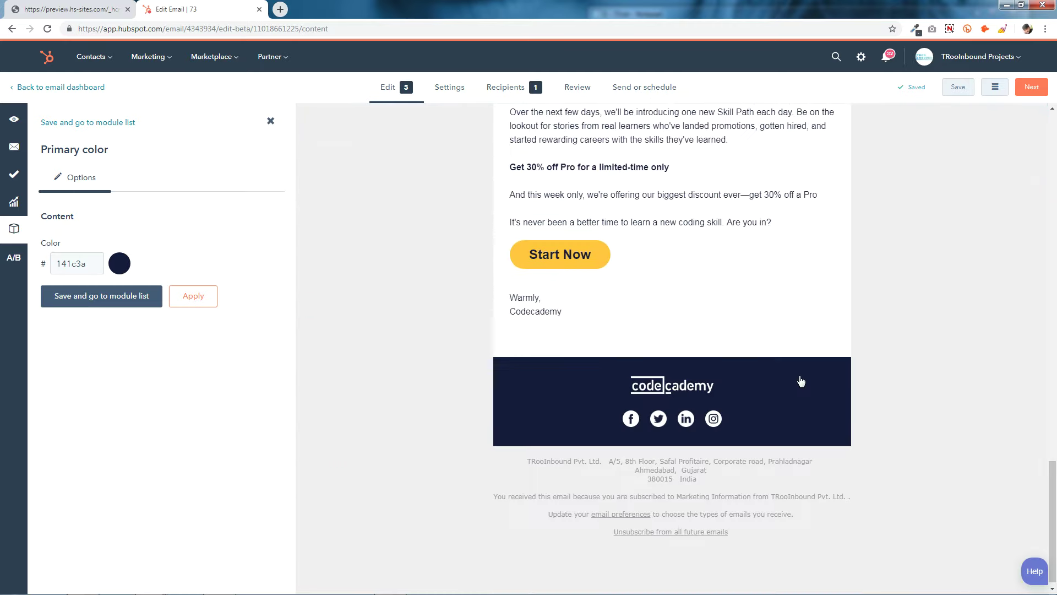
scroll(796, 395, "up", 20)
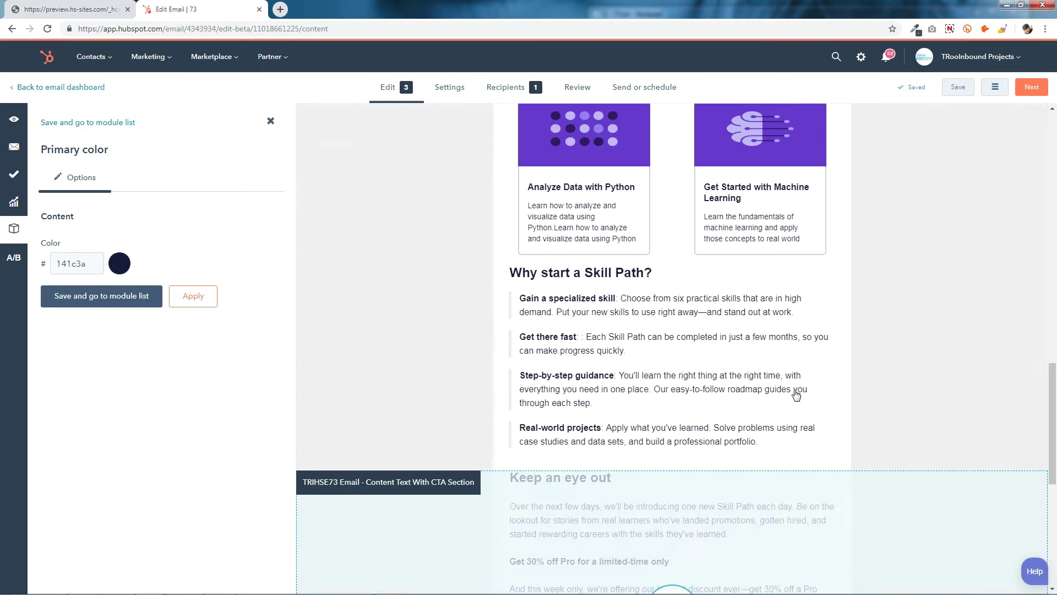
Step: Set the email's primary color to a5304d, copied from the Notepad color list, and save it, returning to the module list
left_click(84, 265)
left_click(387, 588)
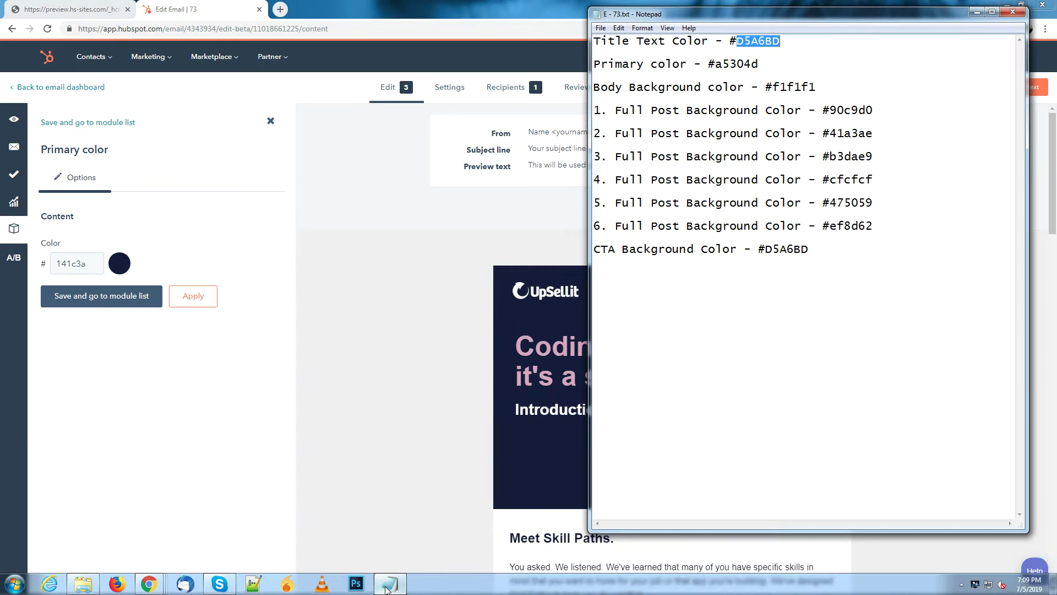
left_click(718, 65)
left_click_drag(718, 65, 759, 65)
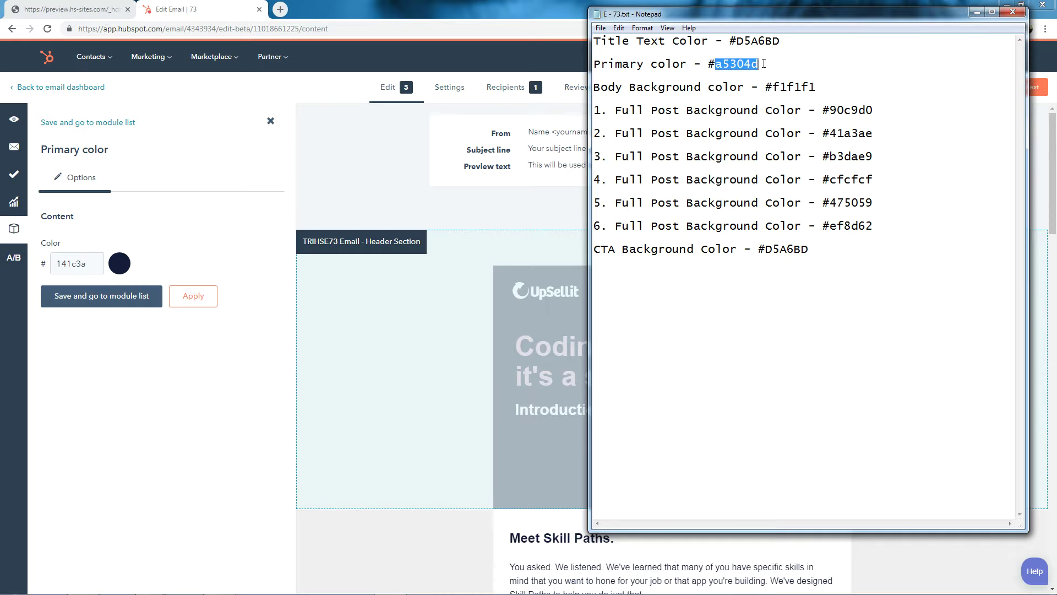
right_click(759, 65)
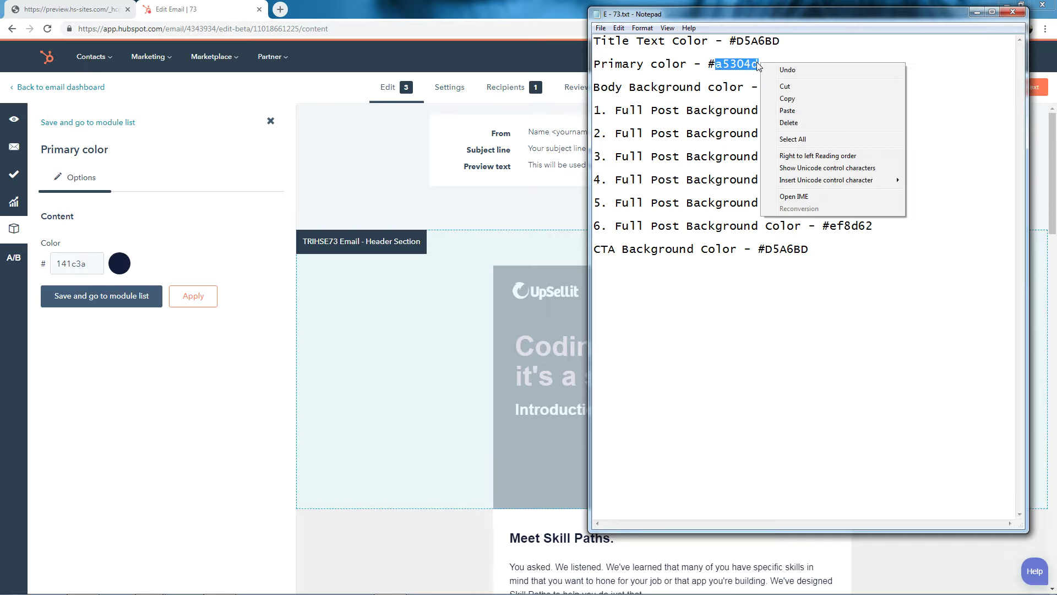
left_click(787, 98)
double_click(104, 270)
right_click(105, 267)
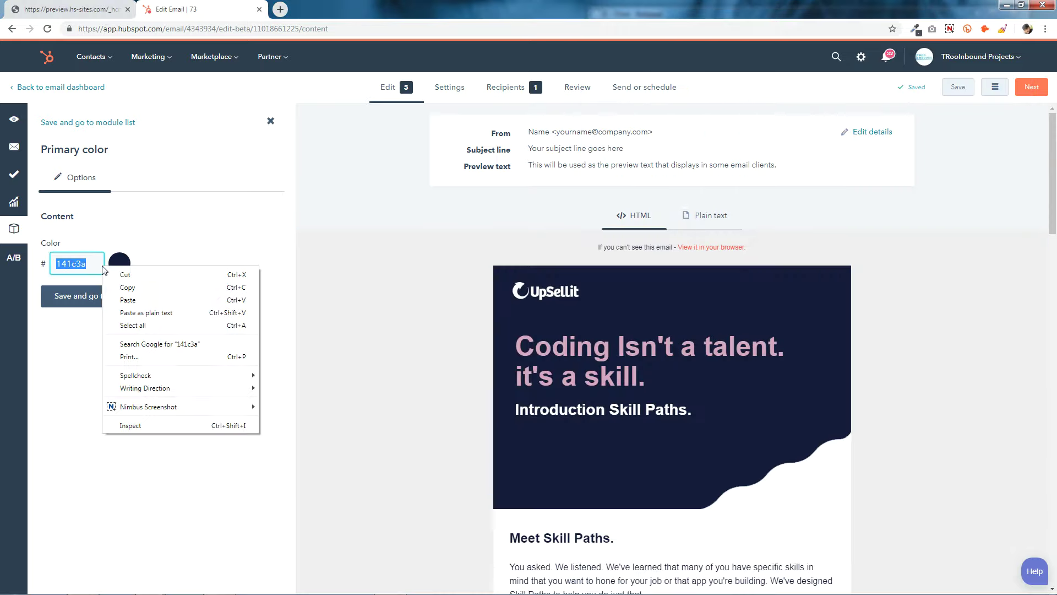
left_click(123, 300)
left_click(182, 298)
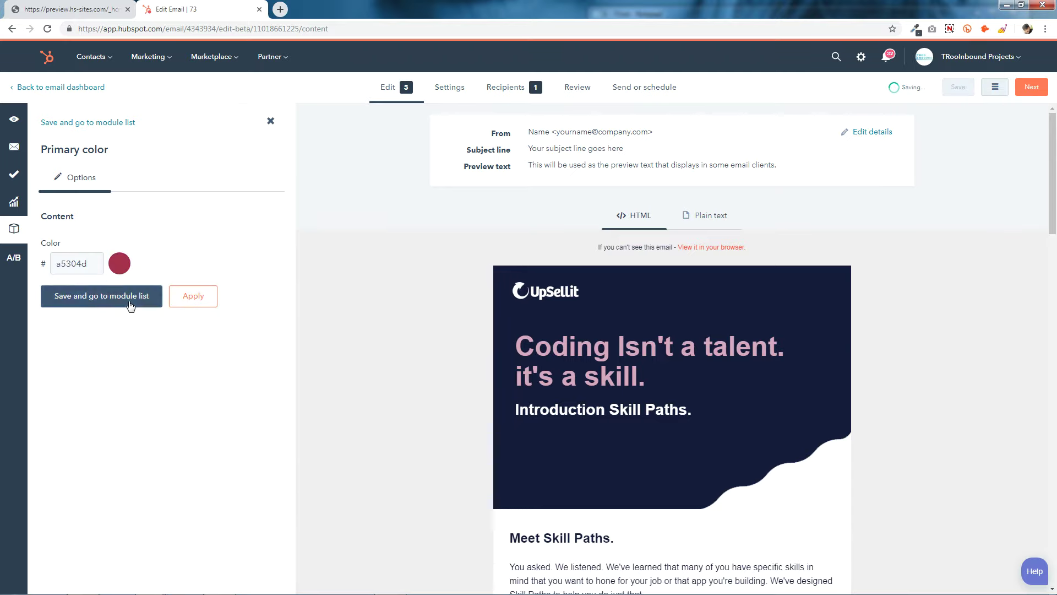
left_click(129, 297)
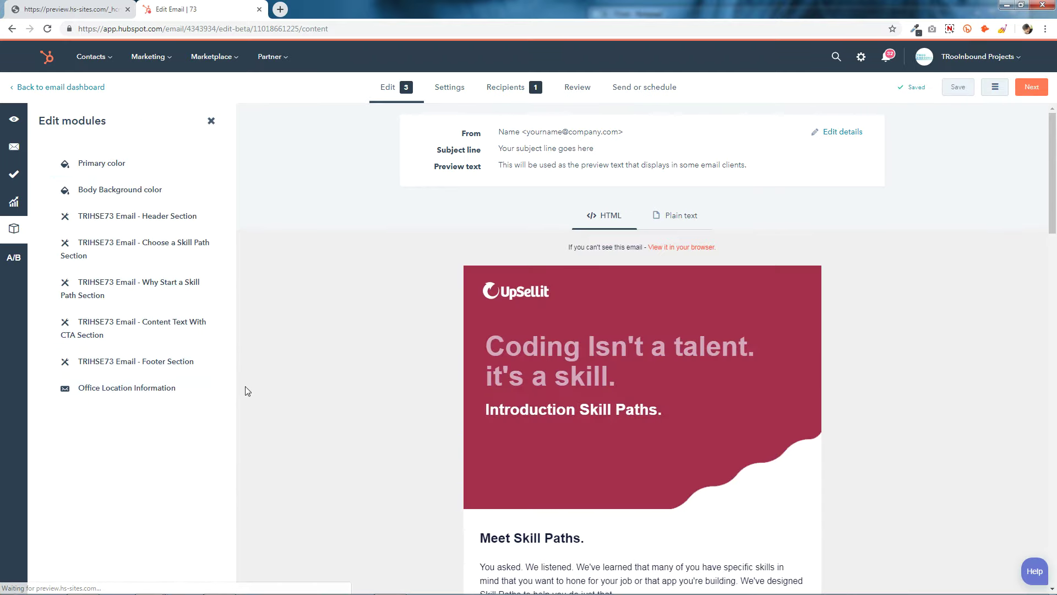
Step: Check the applied primary color in the header and footer of the email preview
scroll(1056, 288, "down", 15)
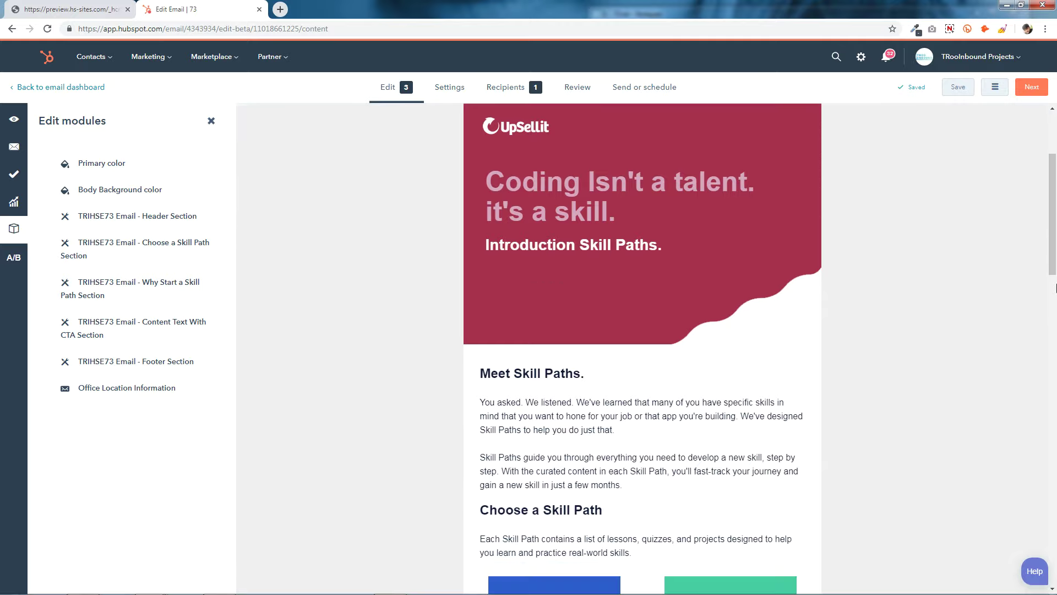
scroll(1056, 288, "down", 7)
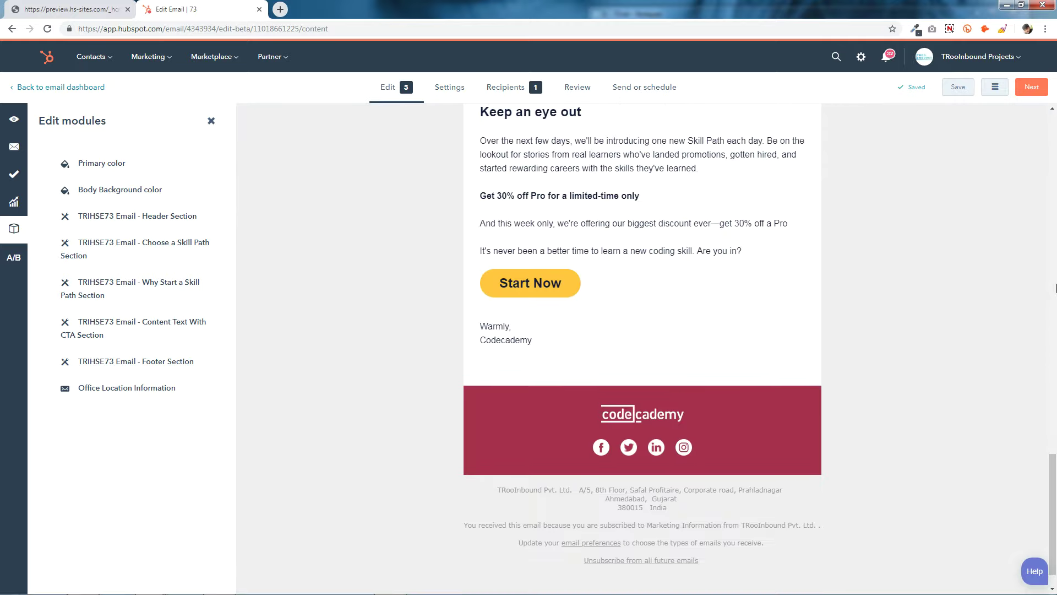
scroll(1056, 287, "up", 13)
scroll(1055, 287, "up", 10)
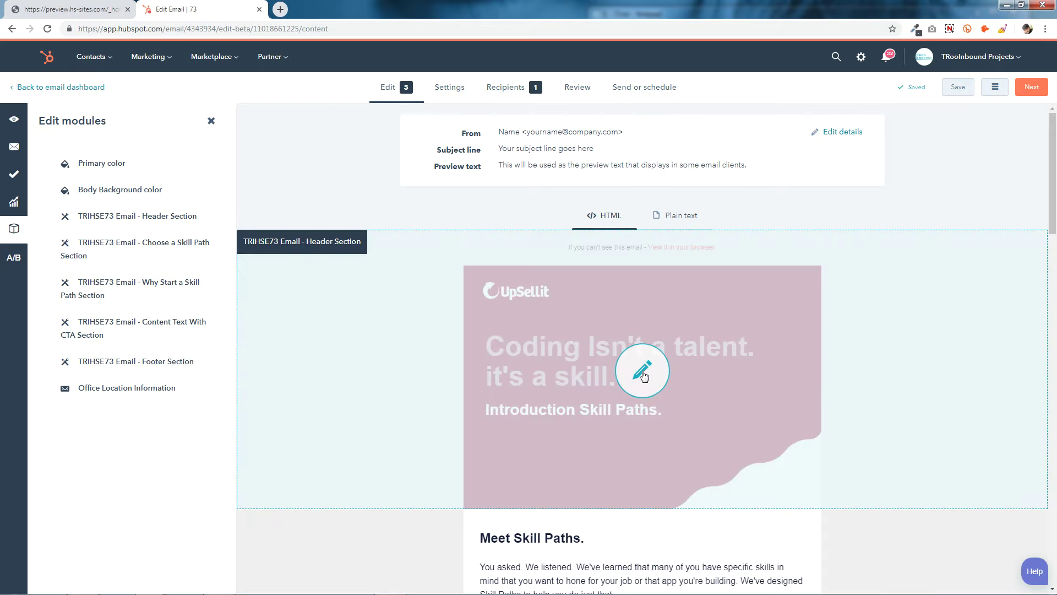
left_click(643, 376)
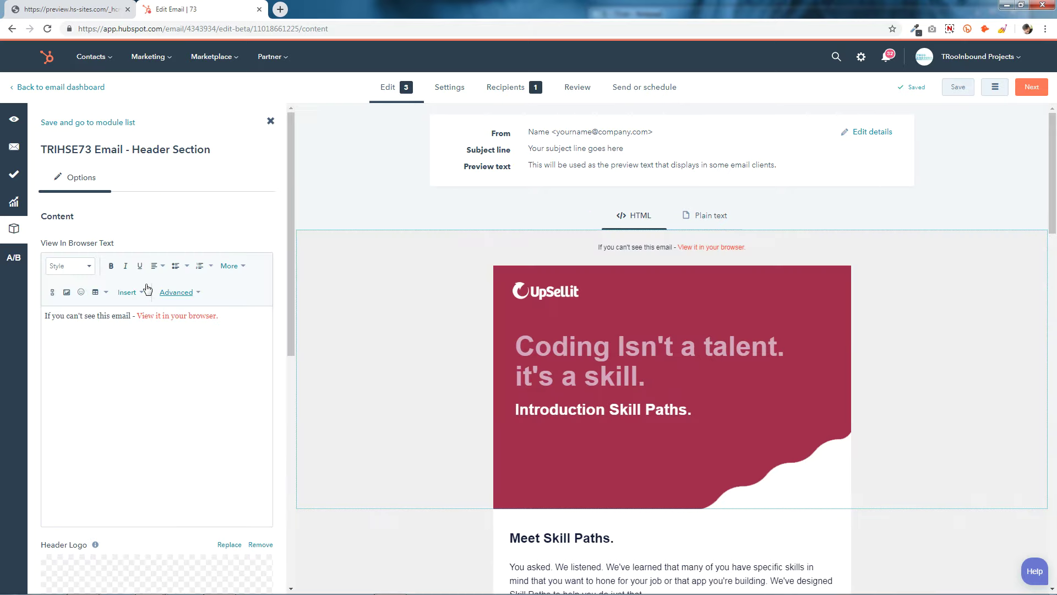
left_click(14, 229)
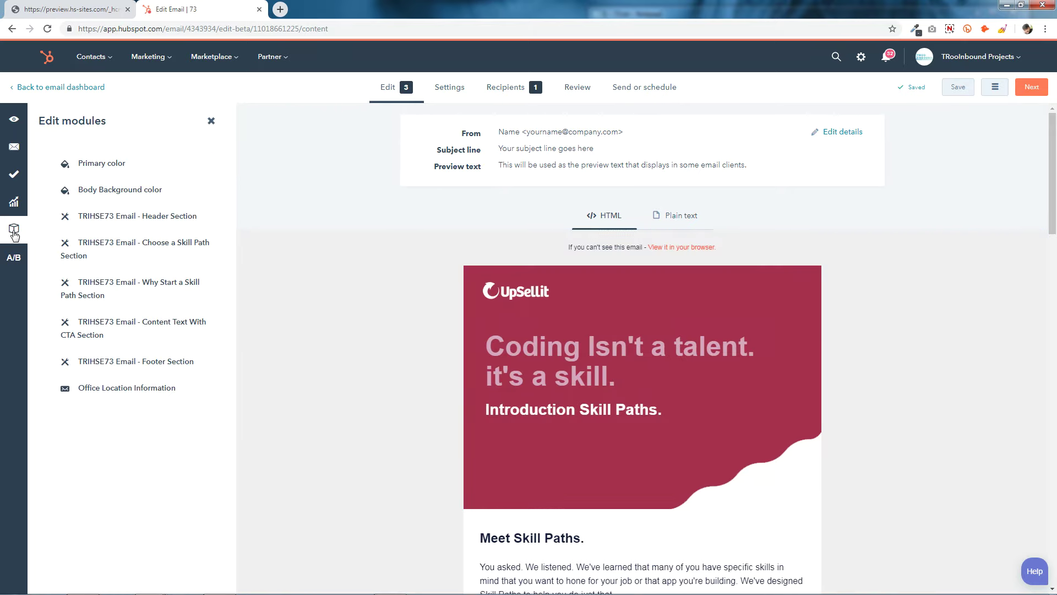
Step: Open the Body Background color module and copy the body background value f1f1f1 from the Notepad color list
left_click(106, 192)
left_click(104, 264)
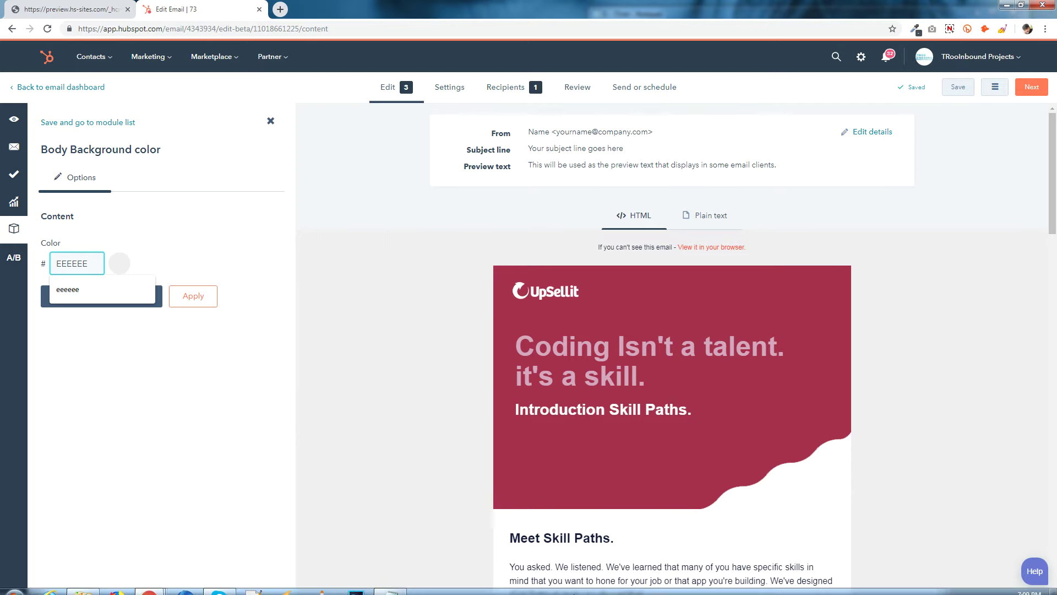
left_click(390, 584)
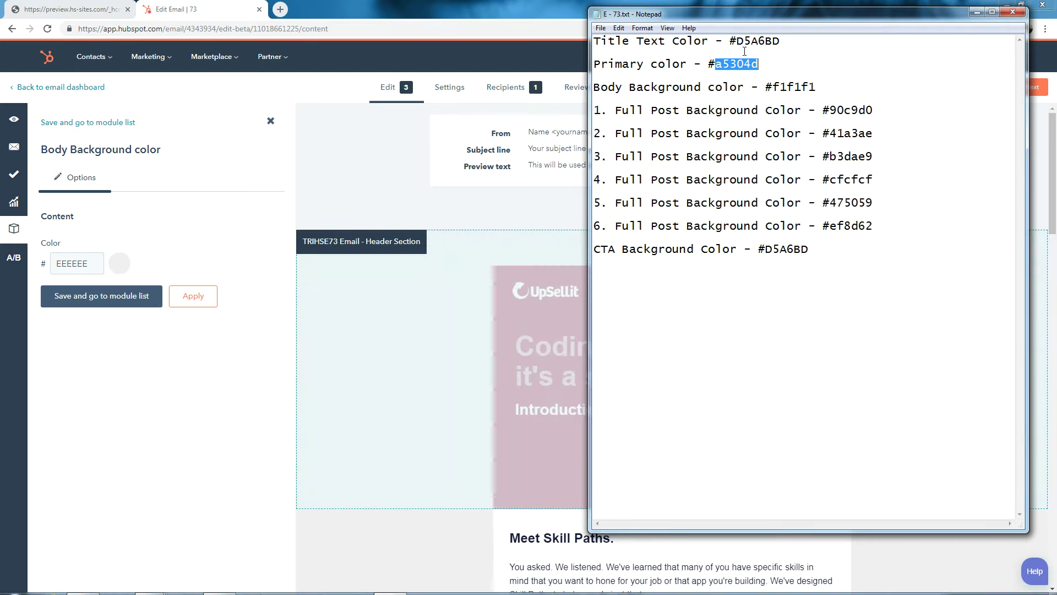
left_click_drag(772, 87, 815, 87)
right_click(810, 86)
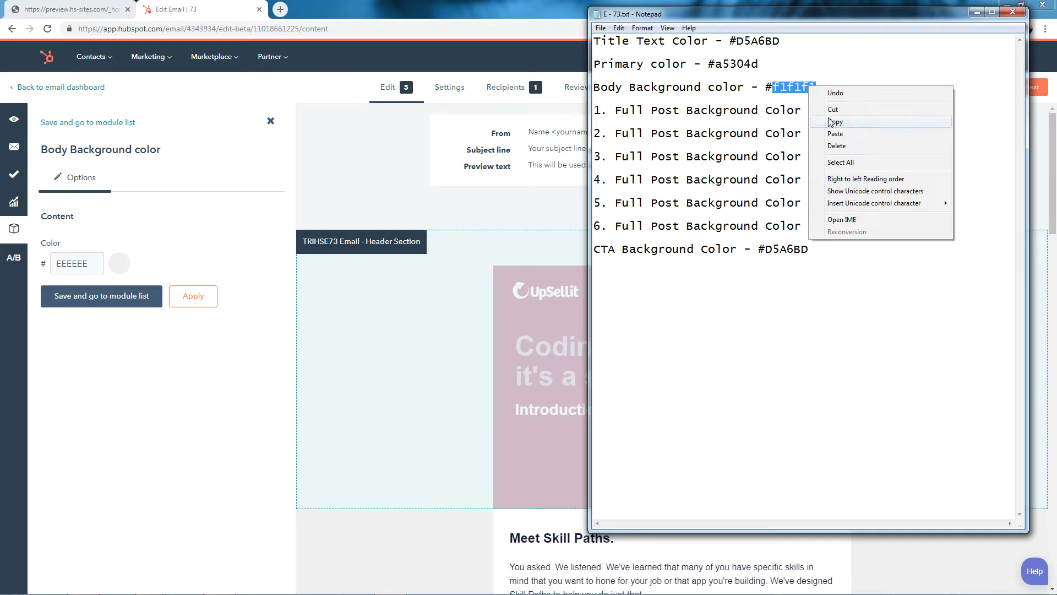
left_click(828, 119)
Step: Replace the body background color with the copied f1f1f1 and save it, returning to the module list
left_click(82, 265)
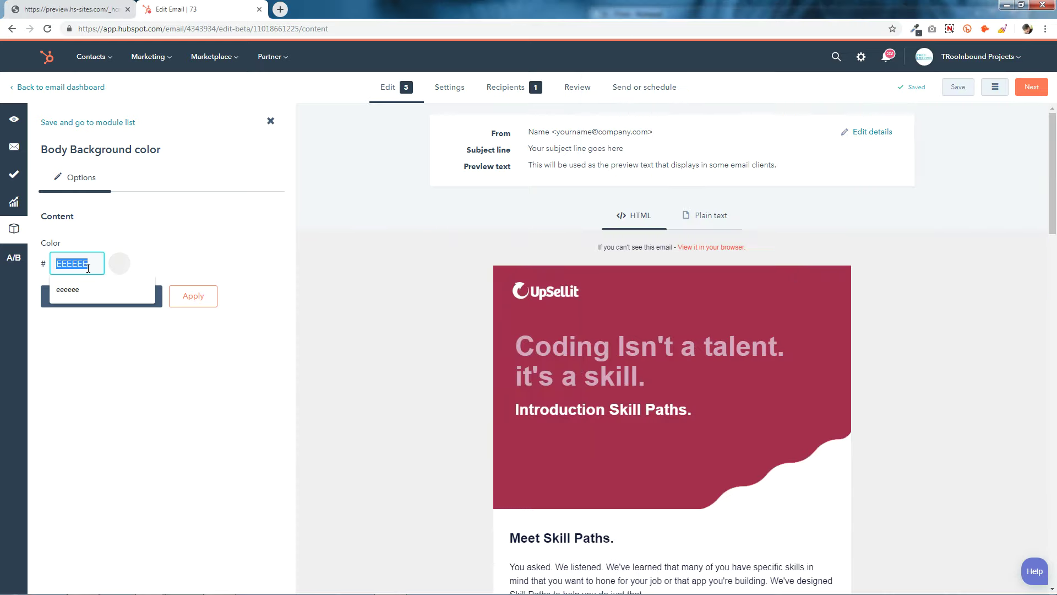
right_click(87, 267)
left_click(115, 300)
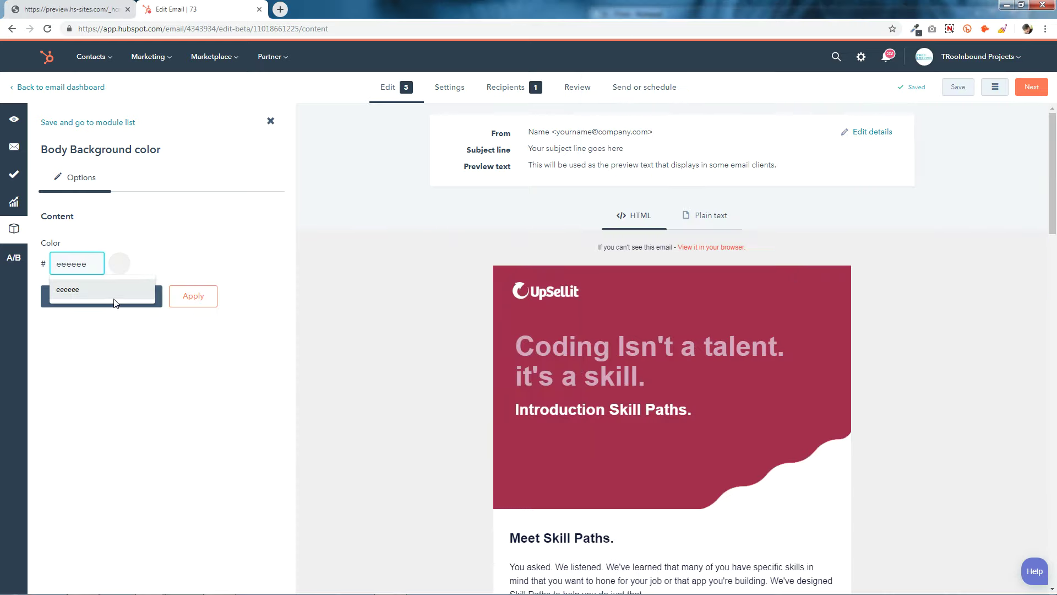
right_click(88, 263)
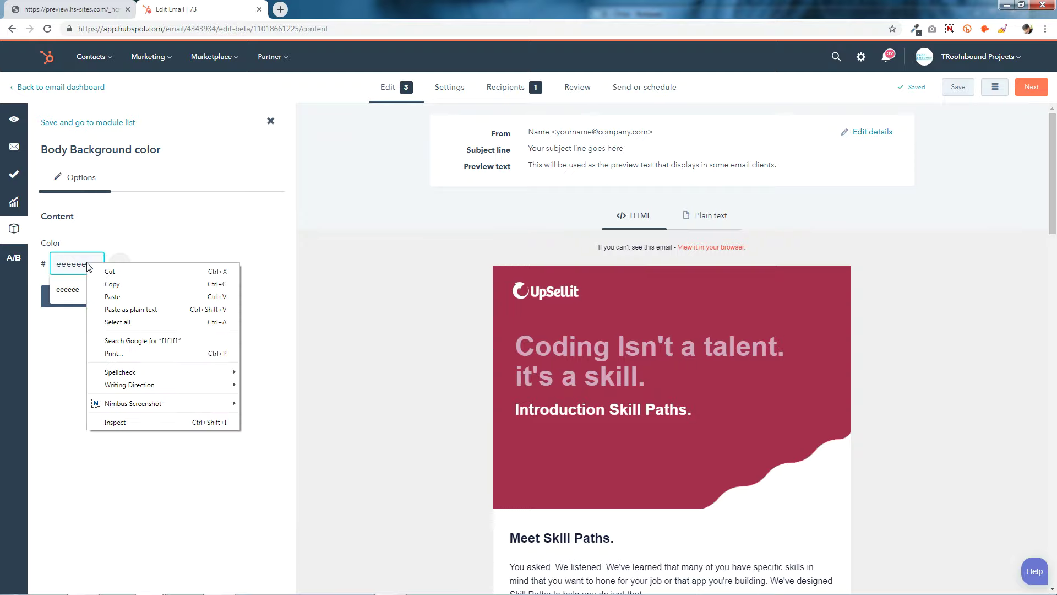
left_click(112, 298)
key("ctrl+a")
key("ctrl+v")
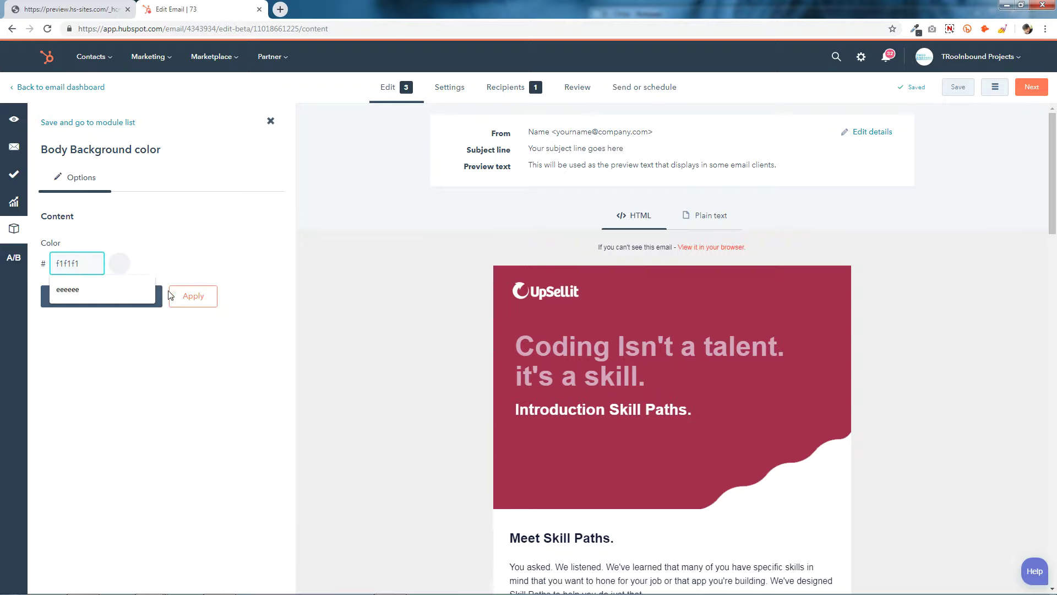
left_click(182, 249)
left_click(138, 297)
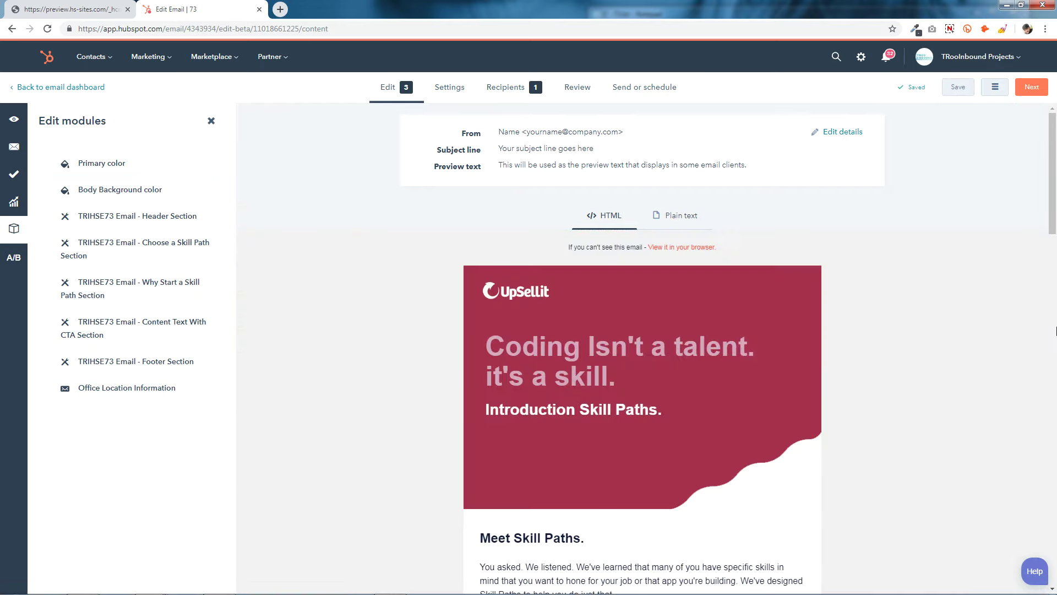
Step: Check the applied body background color along the whole email preview, down to the footer and back
scroll(1055, 330, "down", 3)
scroll(1055, 330, "down", 15)
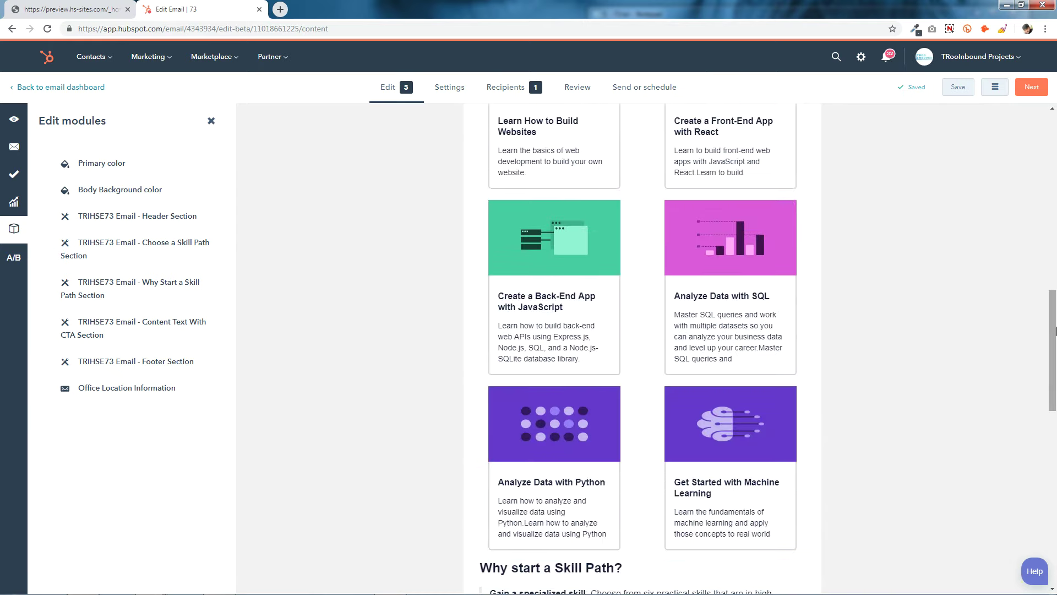
scroll(1055, 331, "down", 2)
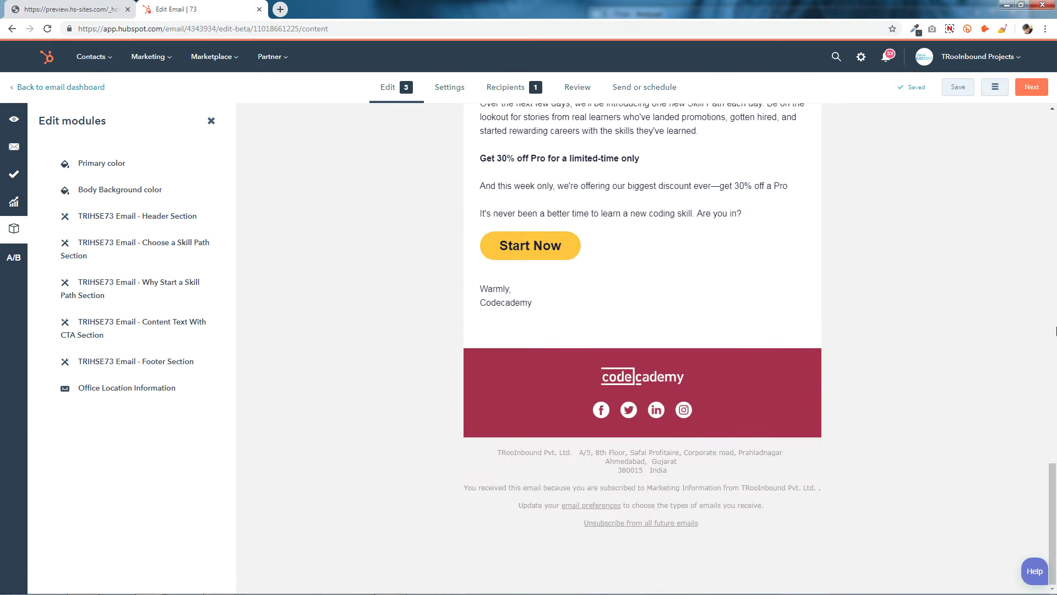
scroll(1056, 330, "up", 15)
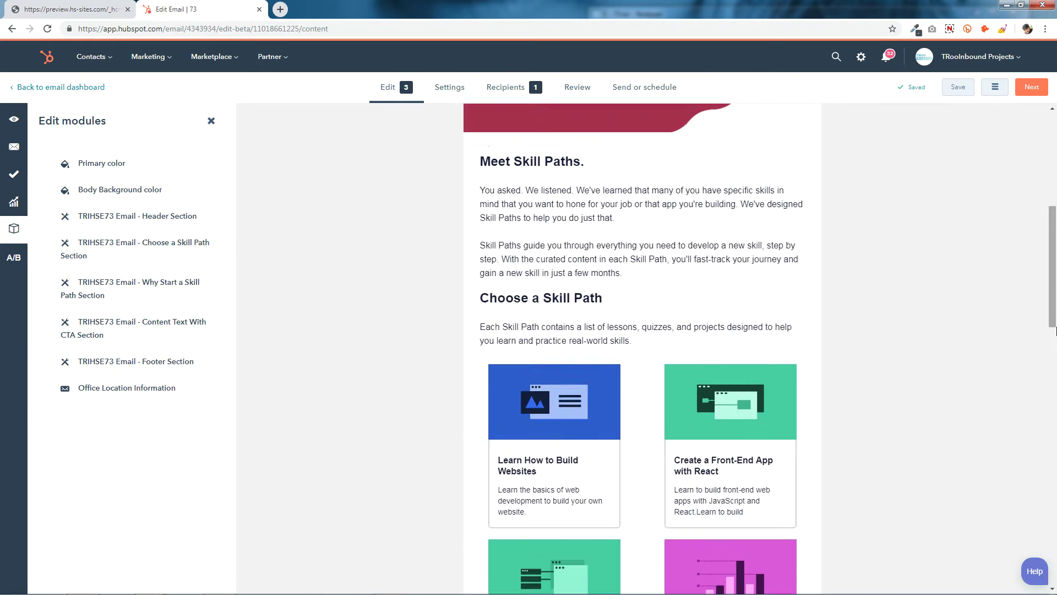
scroll(1055, 330, "up", 7)
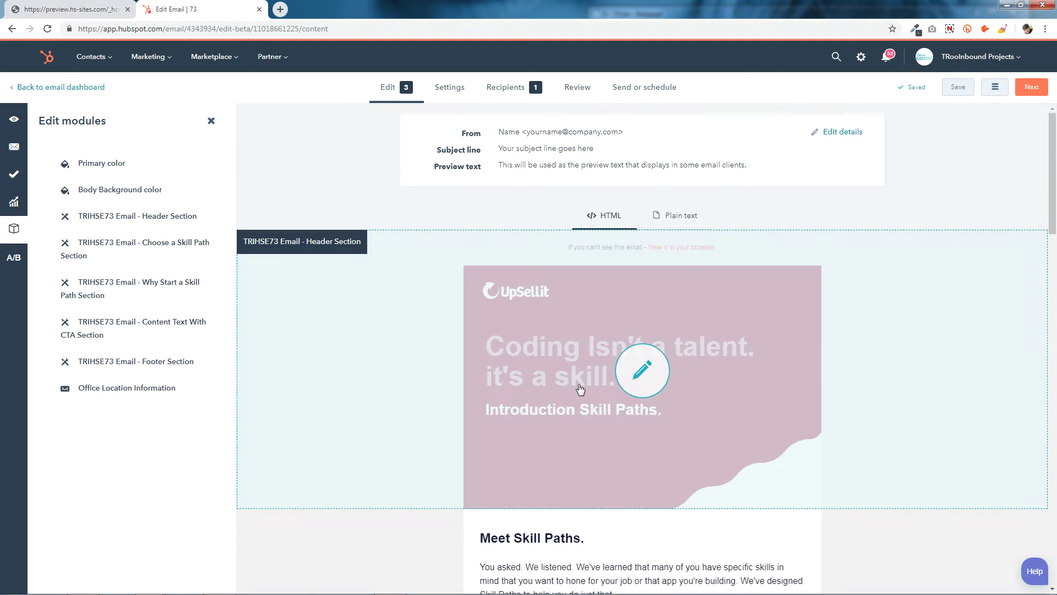
Step: Open the Choose a Skill Path section from the preview and review its precontent text and content text
left_click(640, 380)
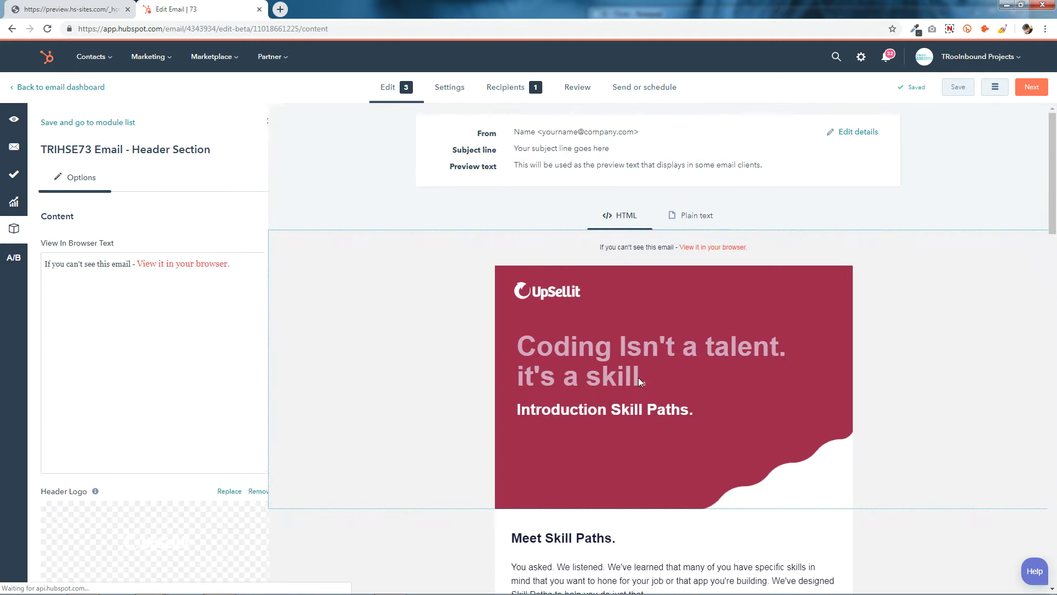
scroll(639, 380, "down", 6)
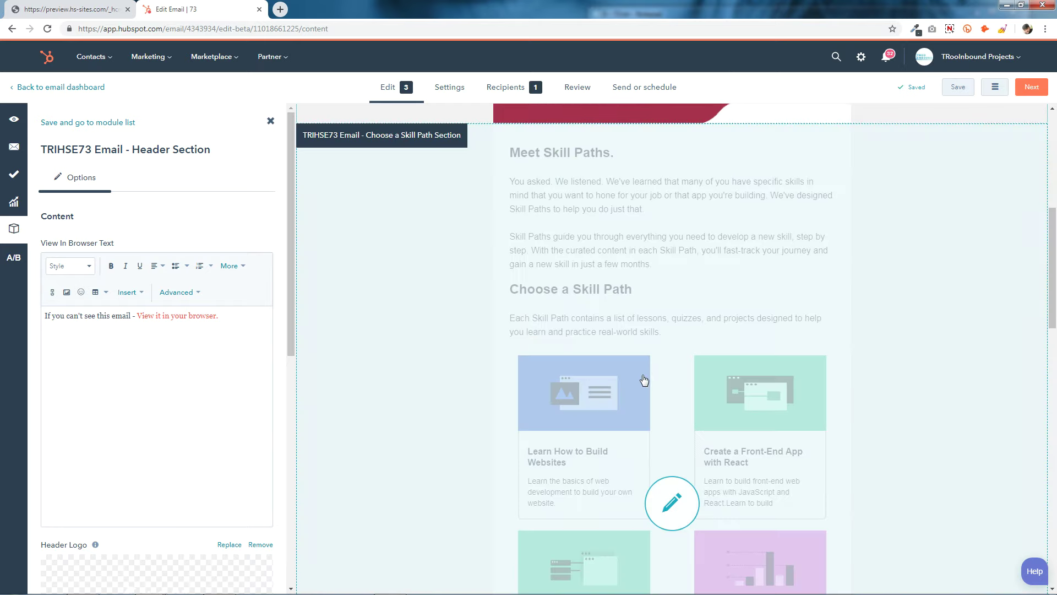
left_click(673, 502)
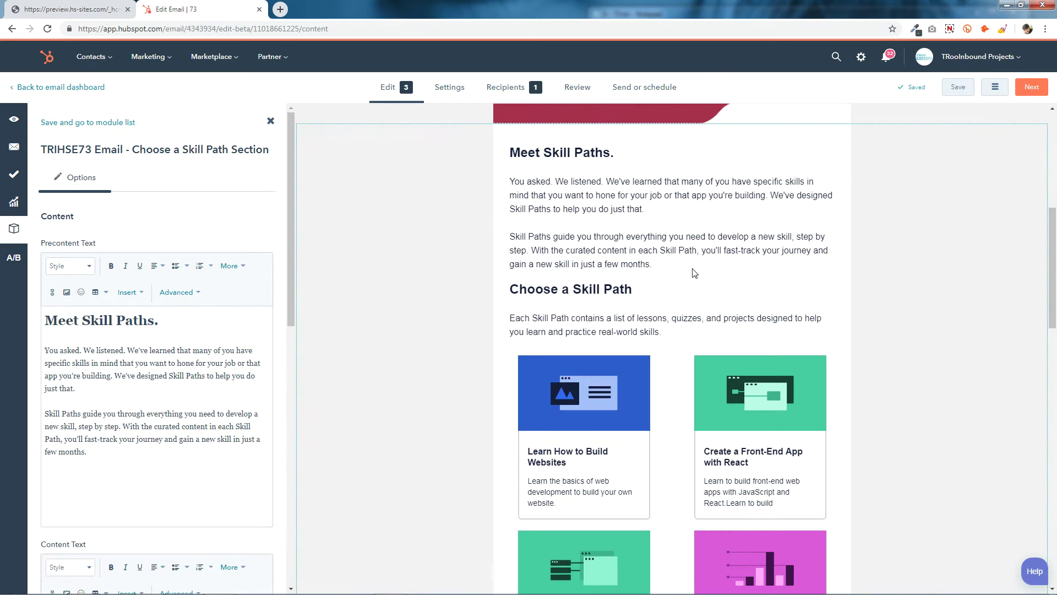
left_click_drag(44, 320, 272, 486)
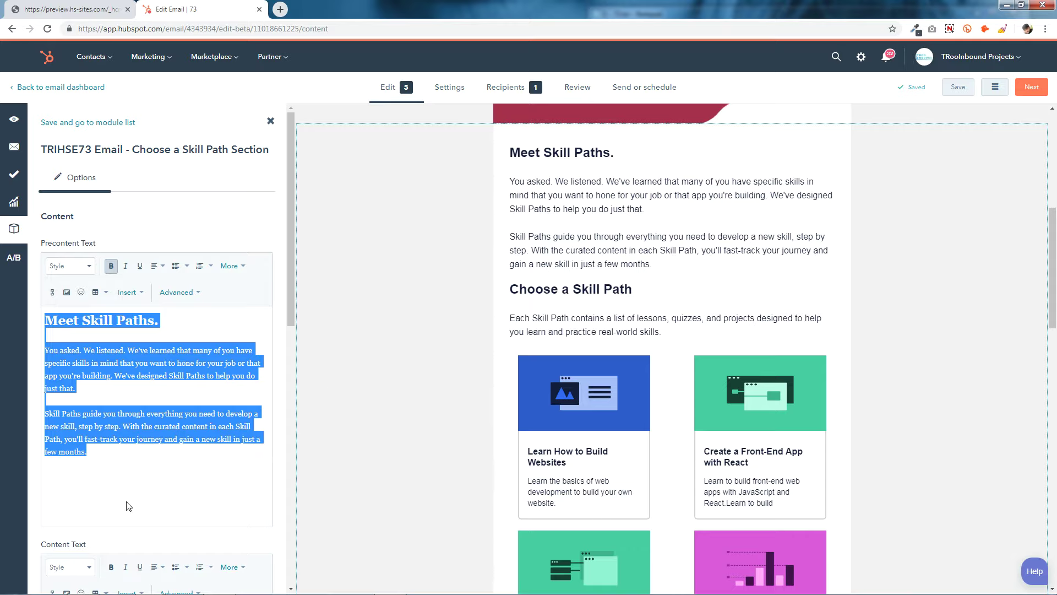
left_click(134, 484)
scroll(134, 484, "down", 7)
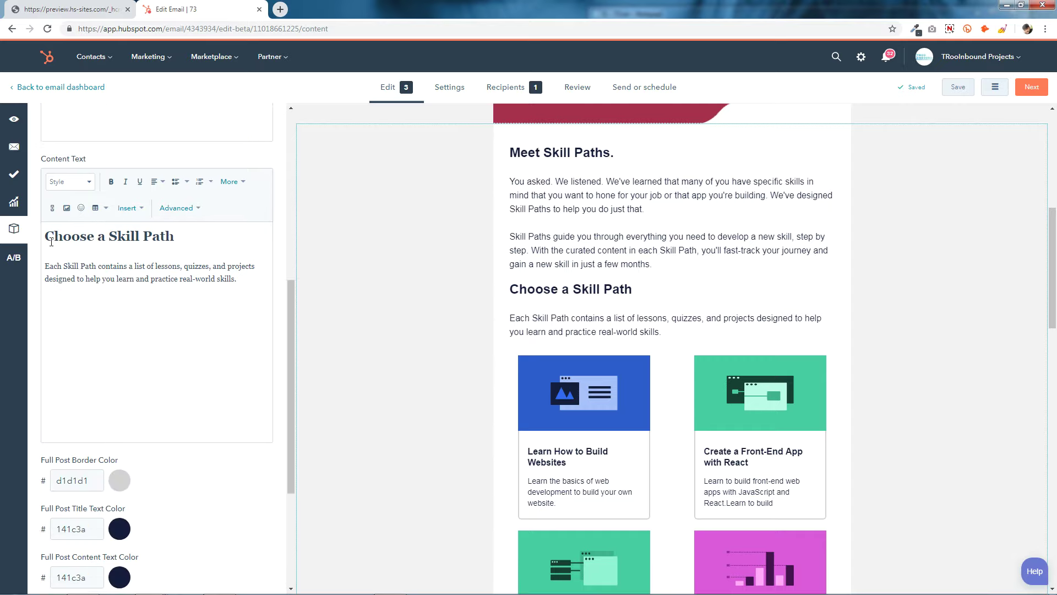
left_click_drag(51, 241, 255, 277)
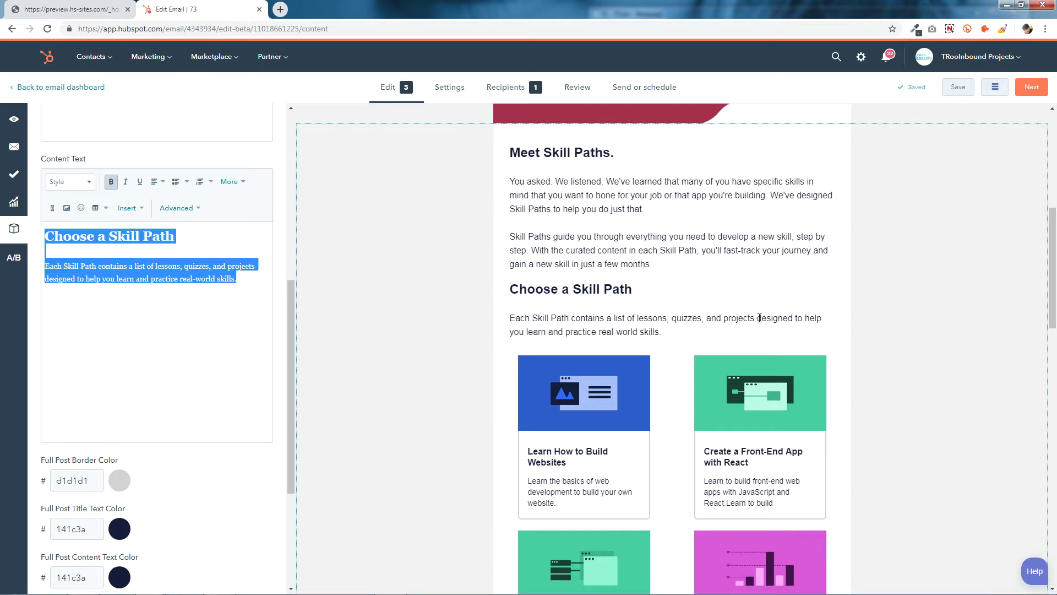
left_click(192, 359)
Step: Review the Full Post Border Color option and compare it with the post cards in the email preview
scroll(191, 359, "down", 4)
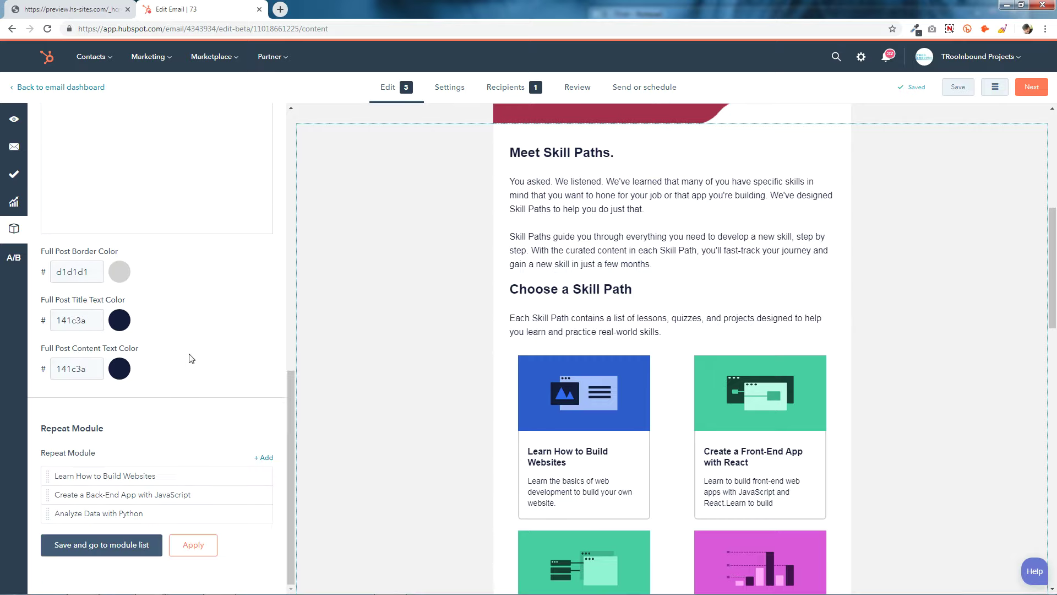
scroll(595, 330, "down", 3)
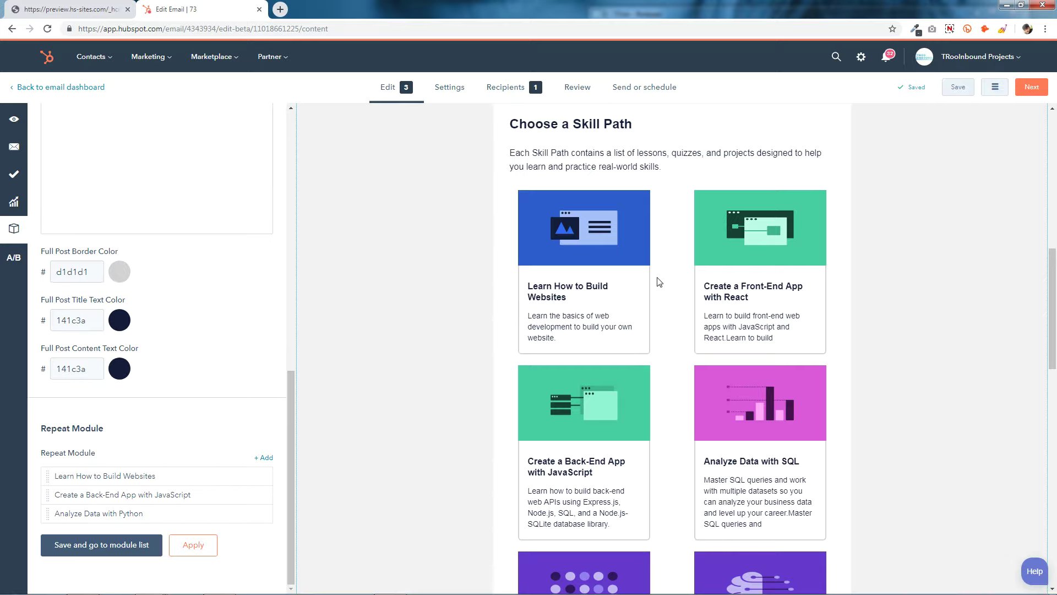
left_click(120, 273)
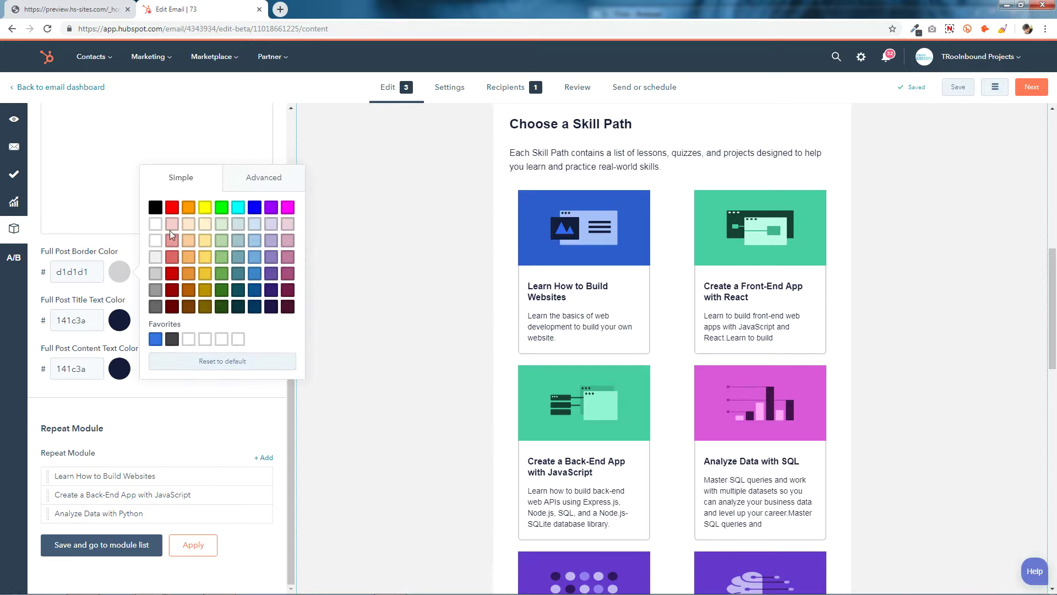
left_click(119, 273)
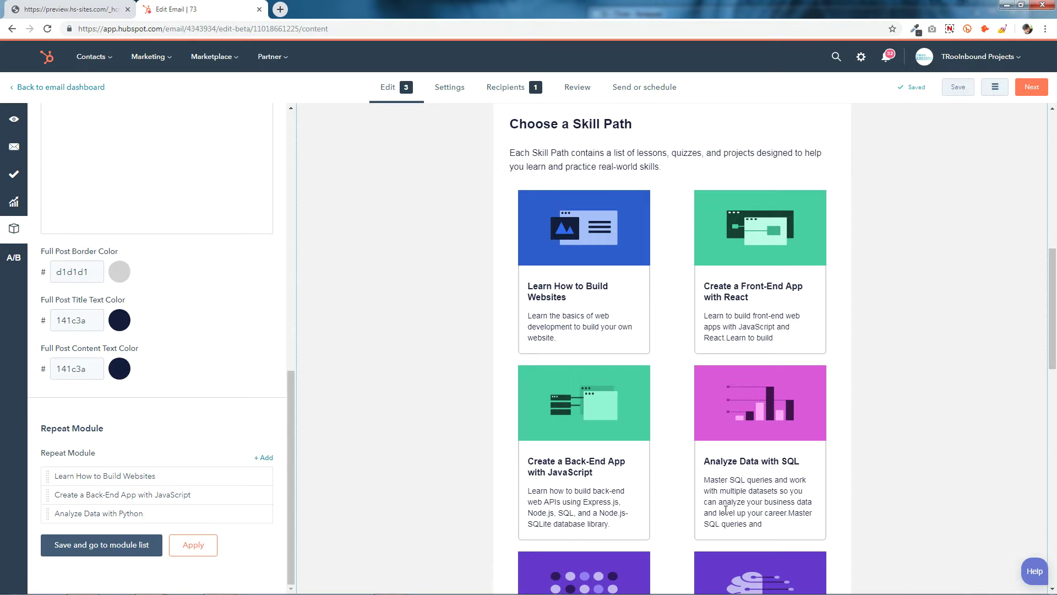
scroll(672, 535, "down", 3)
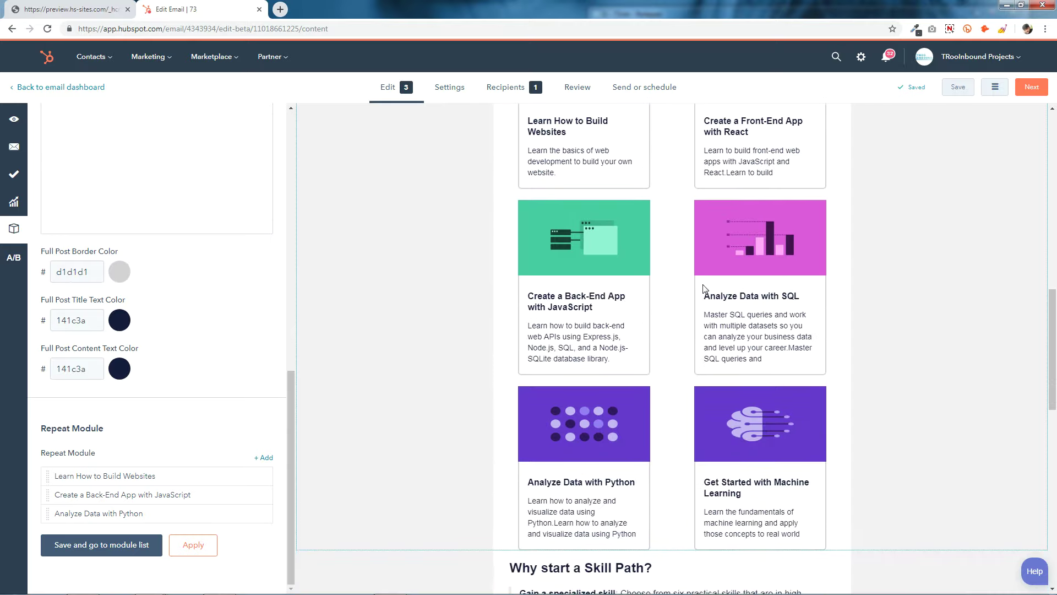
scroll(705, 289, "up", 2)
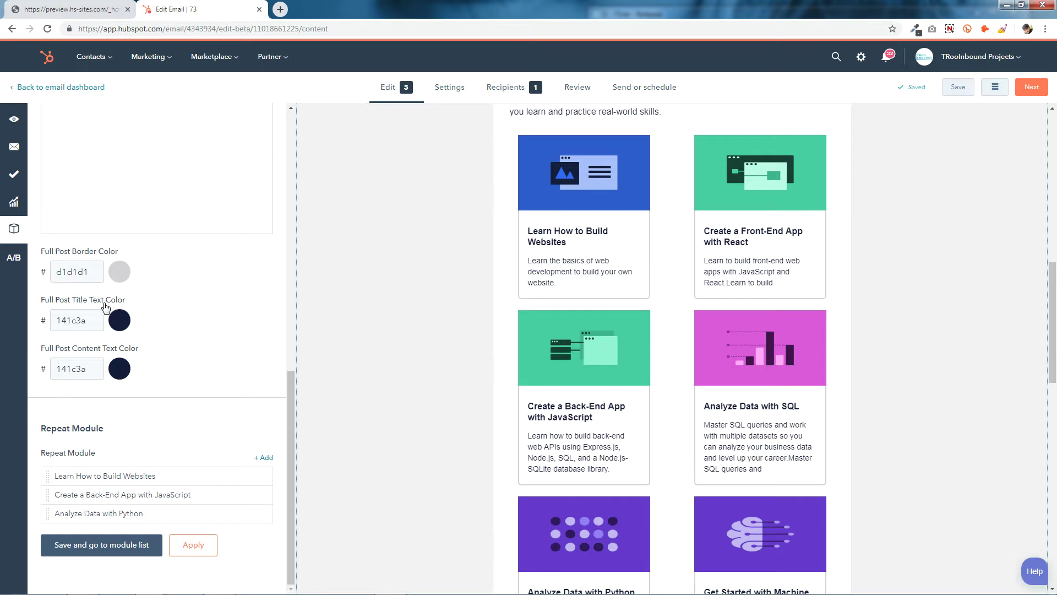
scroll(685, 327, "down", 1)
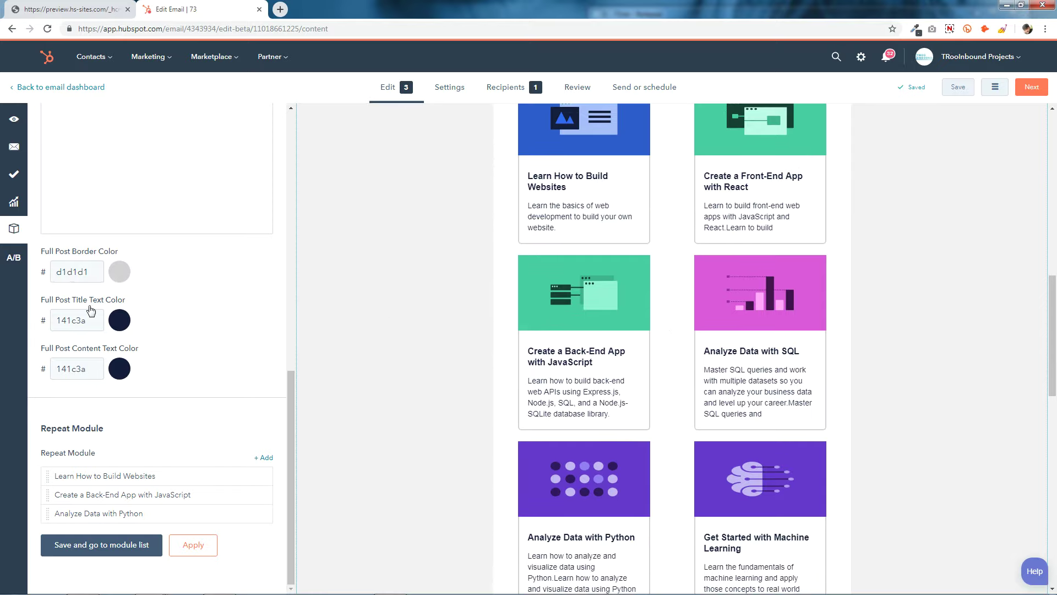
Step: Review the Full Post Title Text Color and Full Post Content Text Color options against the post cards in the preview
left_click(120, 324)
left_click(117, 326)
scroll(655, 468, "down", 1)
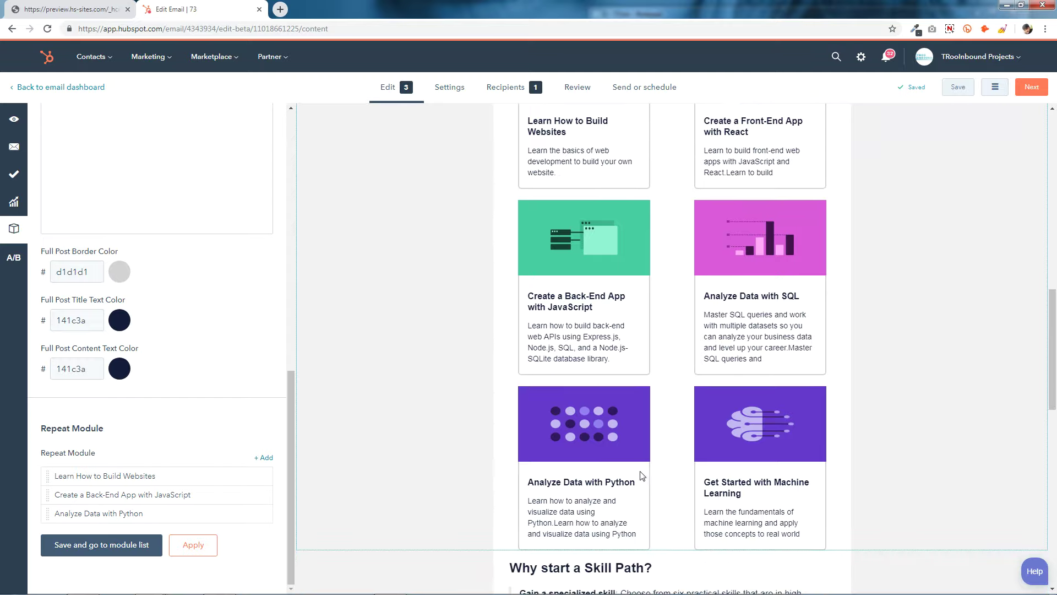
scroll(602, 372, "up", 2)
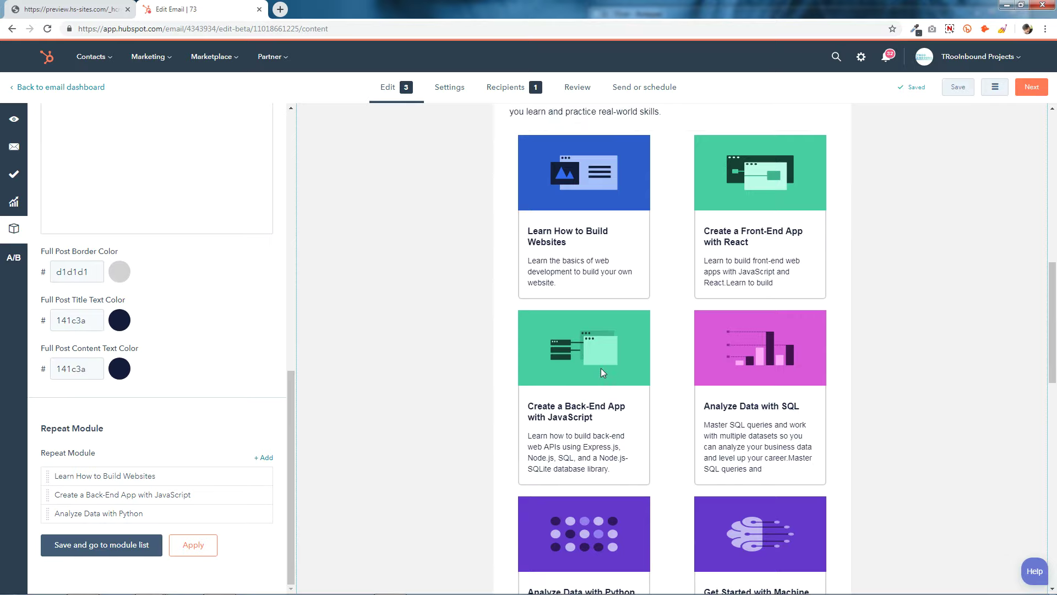
left_click(120, 370)
left_click(76, 371)
scroll(528, 351, "down", 1)
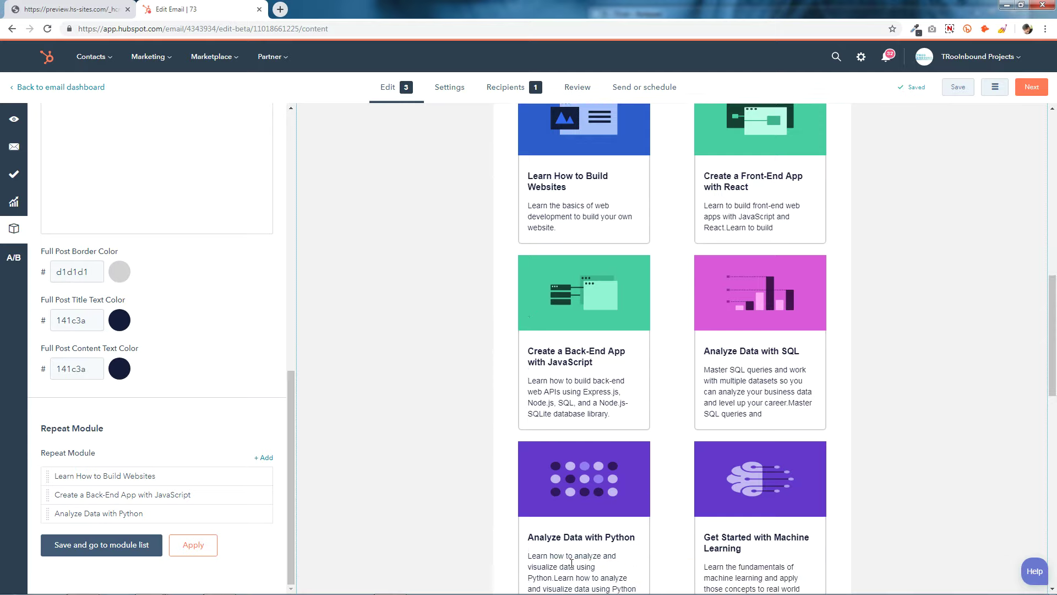
scroll(682, 551, "down", 2)
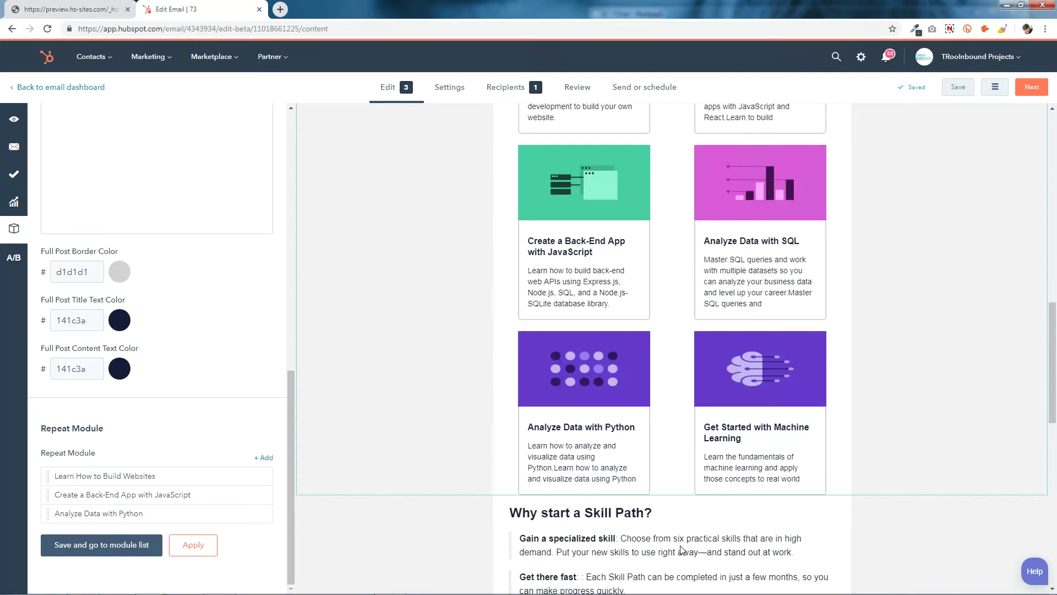
scroll(681, 544, "up", 2)
Step: Add two more Repeat Module items to the Choose a Skill Path section, going back to the section's options after each
mouse_move(168, 472)
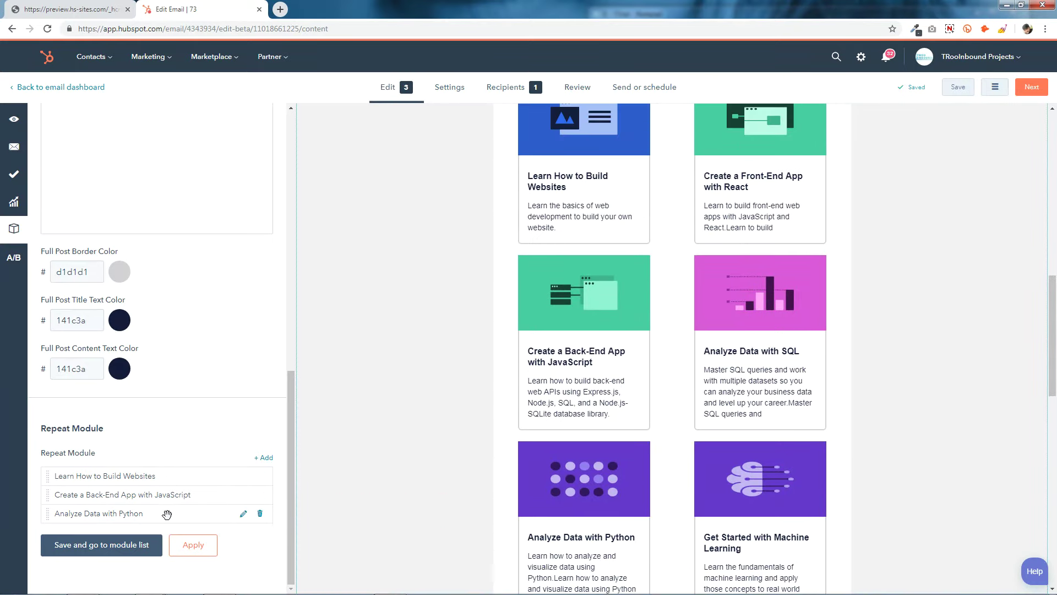
scroll(677, 306, "up", 1)
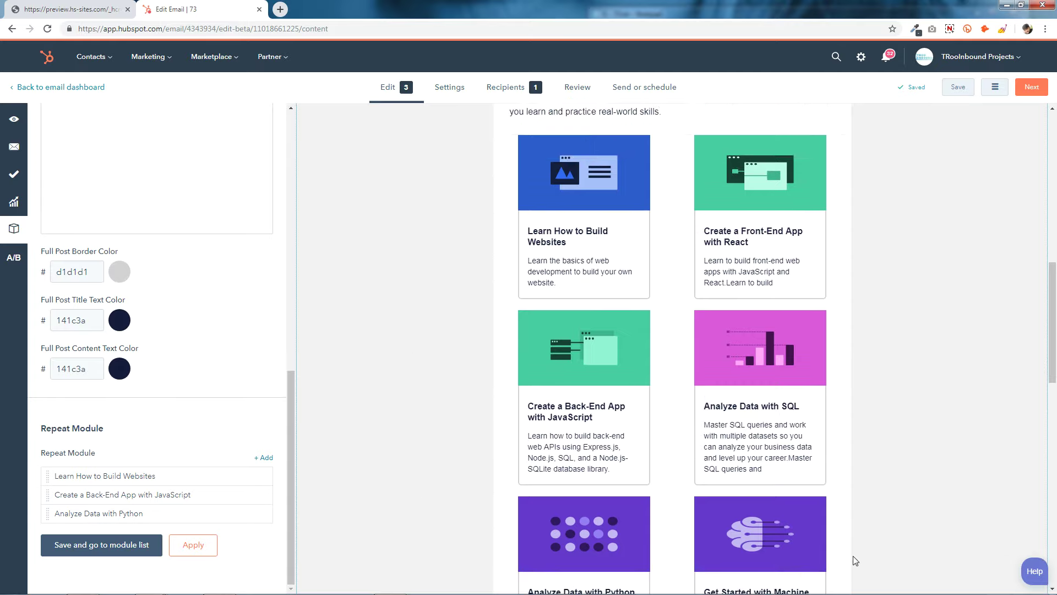
left_click(263, 458)
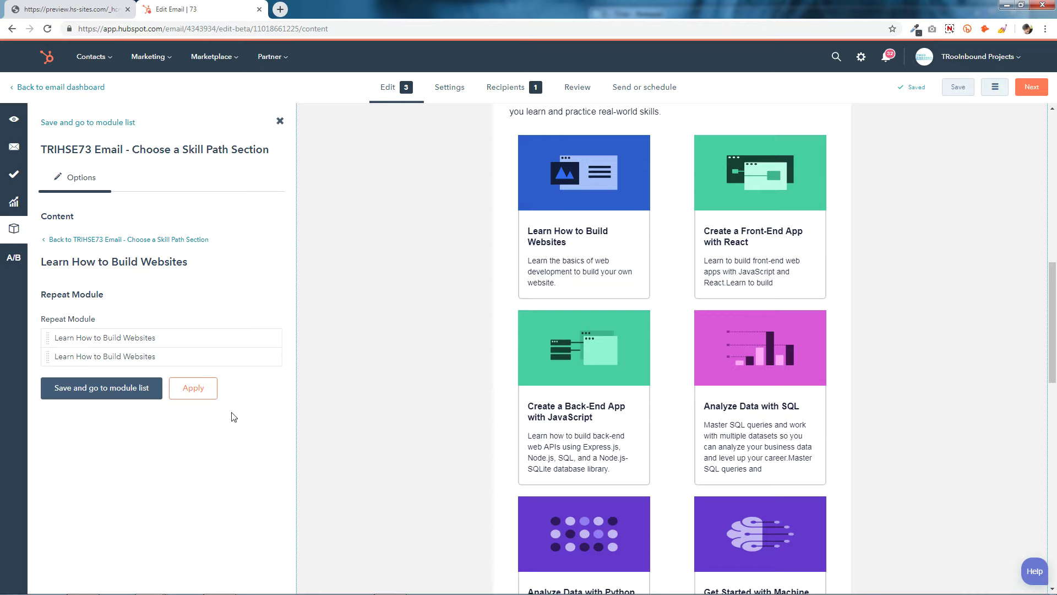
left_click(82, 240)
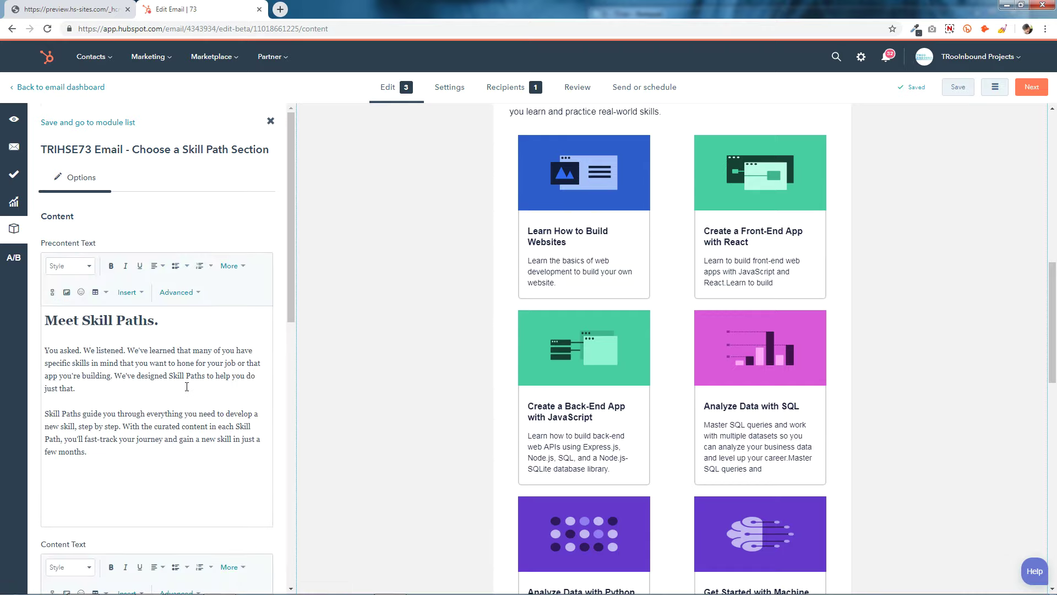
scroll(187, 386, "down", 5)
scroll(193, 391, "down", 5)
left_click(266, 441)
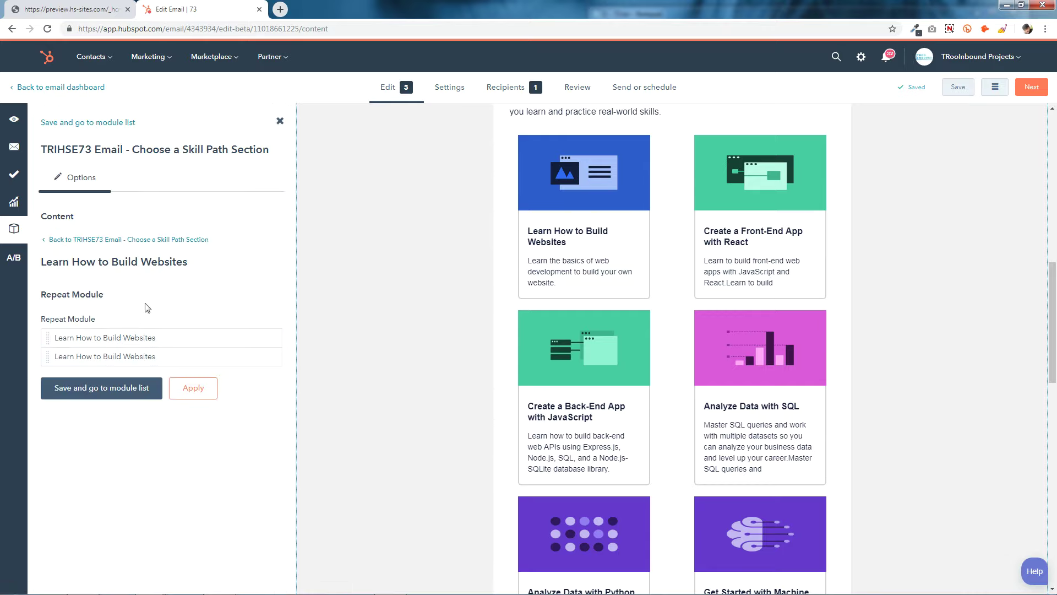
left_click(83, 239)
scroll(161, 339, "down", 4)
scroll(160, 340, "down", 6)
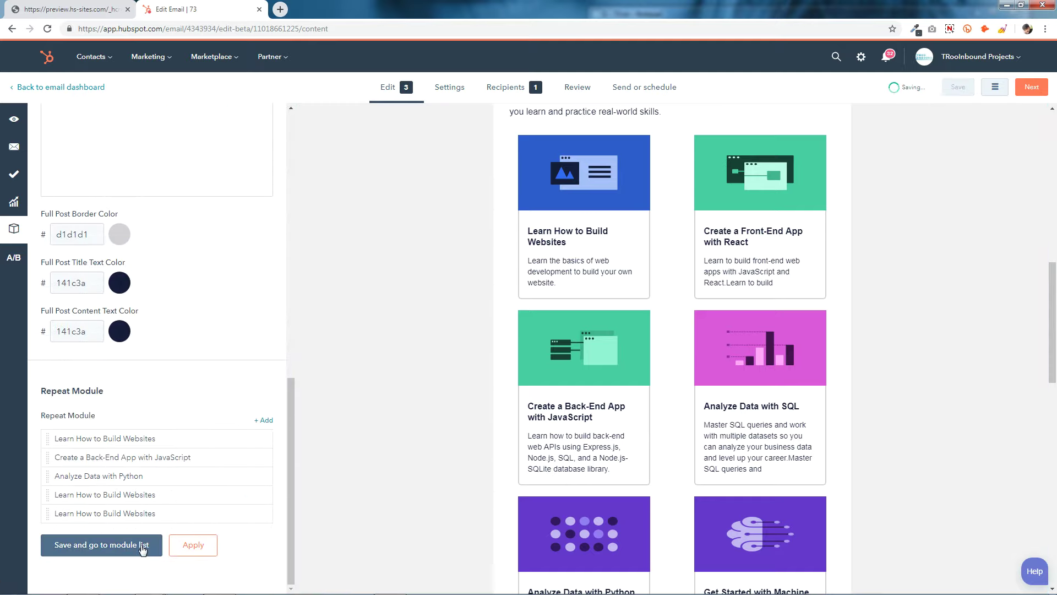
Step: Save the Choose a Skill Path section, reopen it, and review the added post cards in the email preview
left_click(144, 546)
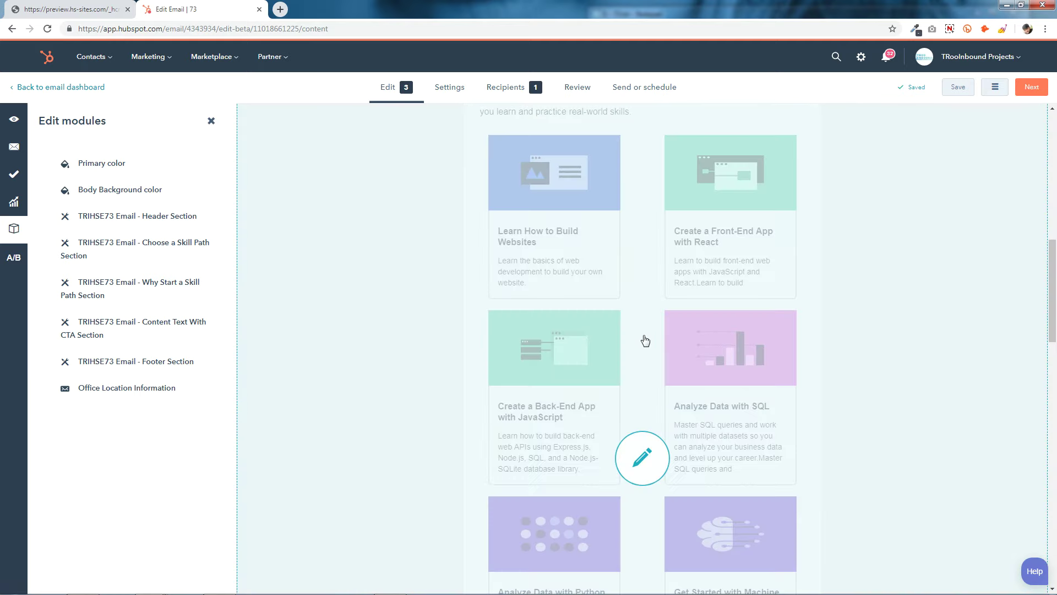
left_click(642, 451)
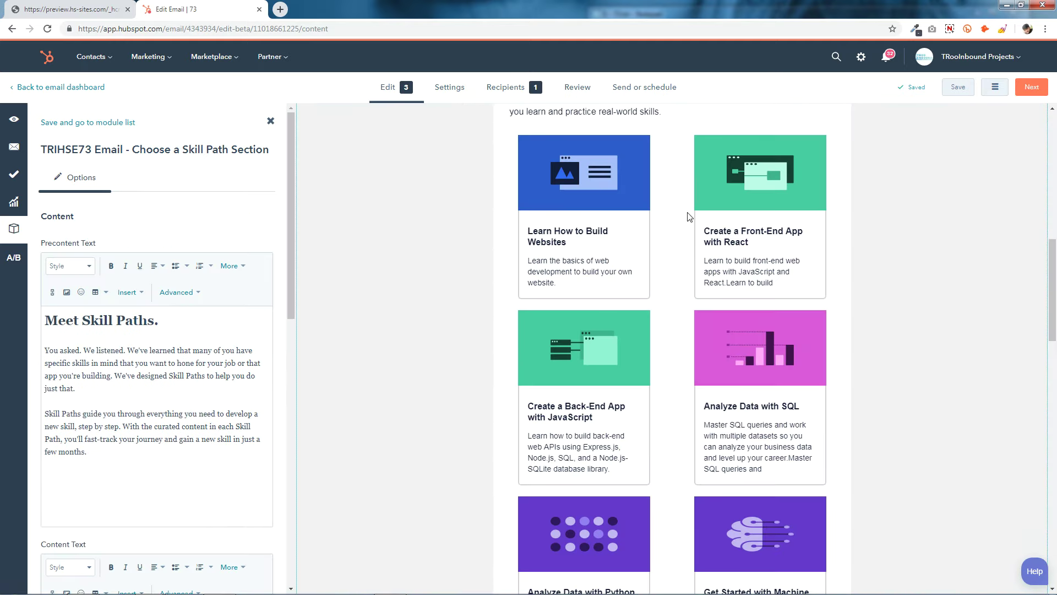
scroll(515, 191, "down", 3)
scroll(665, 223, "down", 2)
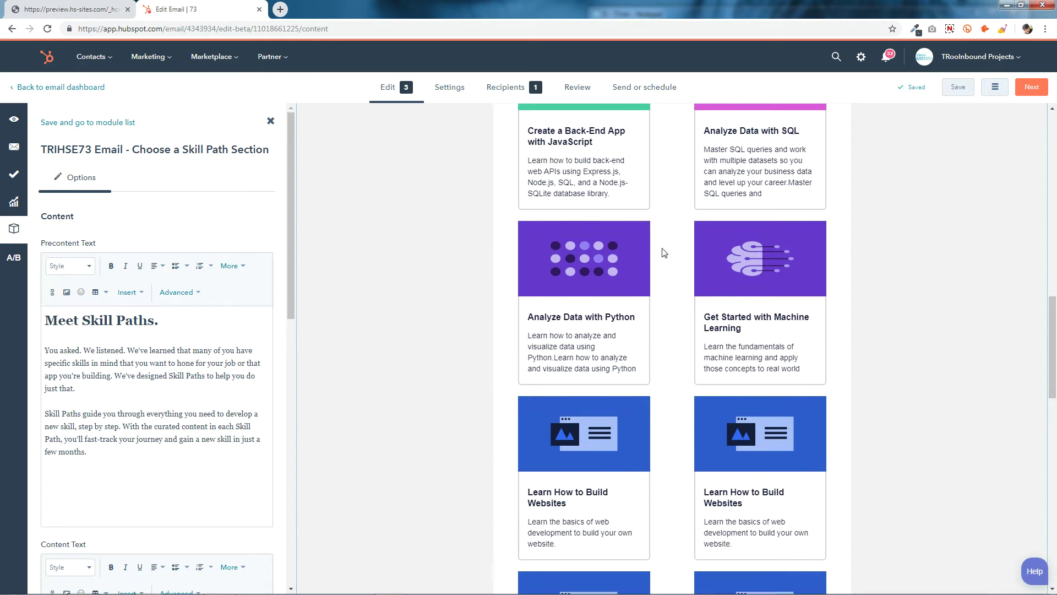
scroll(744, 254, "down", 2)
scroll(724, 253, "down", 3)
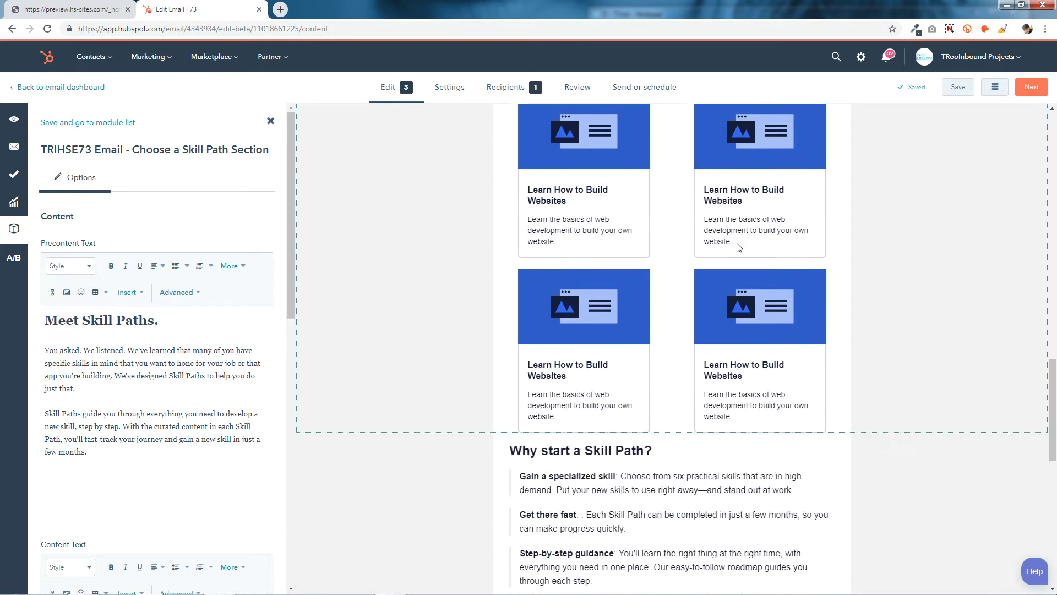
Step: Delete the last two Learn How to Build Websites items from the Repeat Module list and save the section
scroll(229, 373, "down", 10)
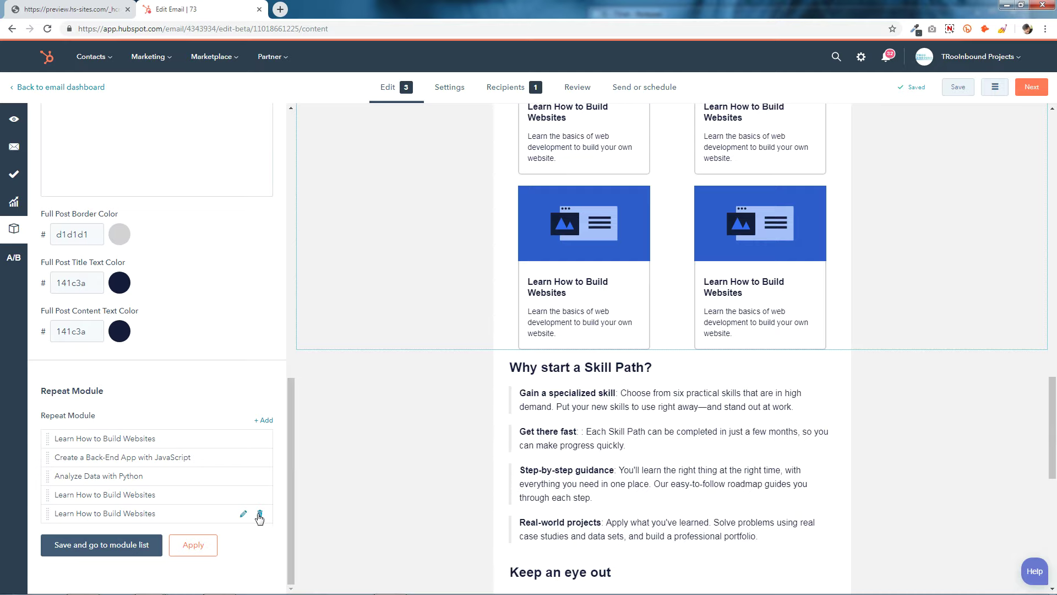
left_click(260, 515)
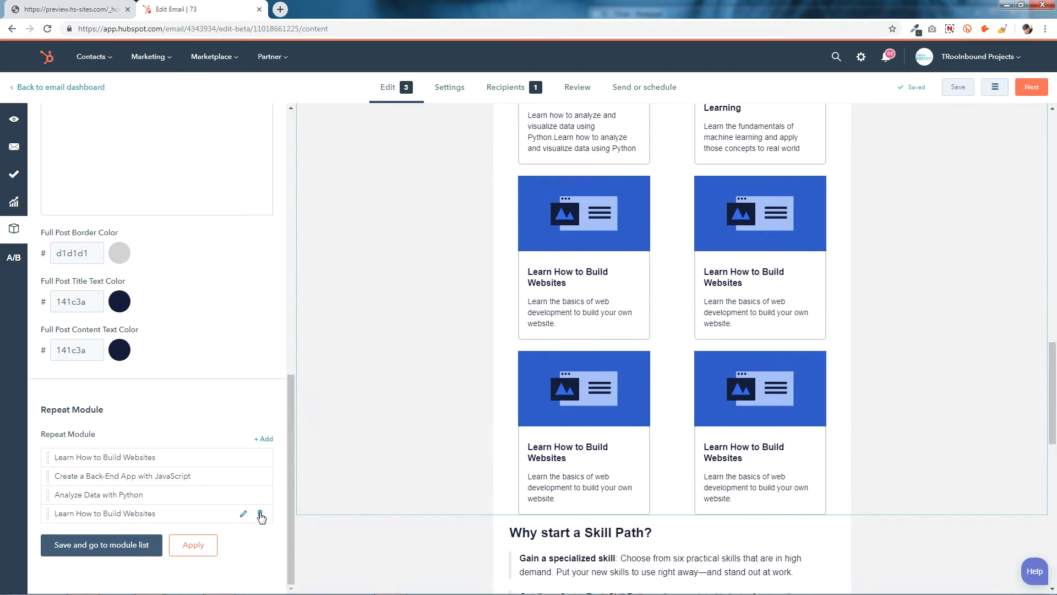
left_click(259, 513)
left_click(124, 545)
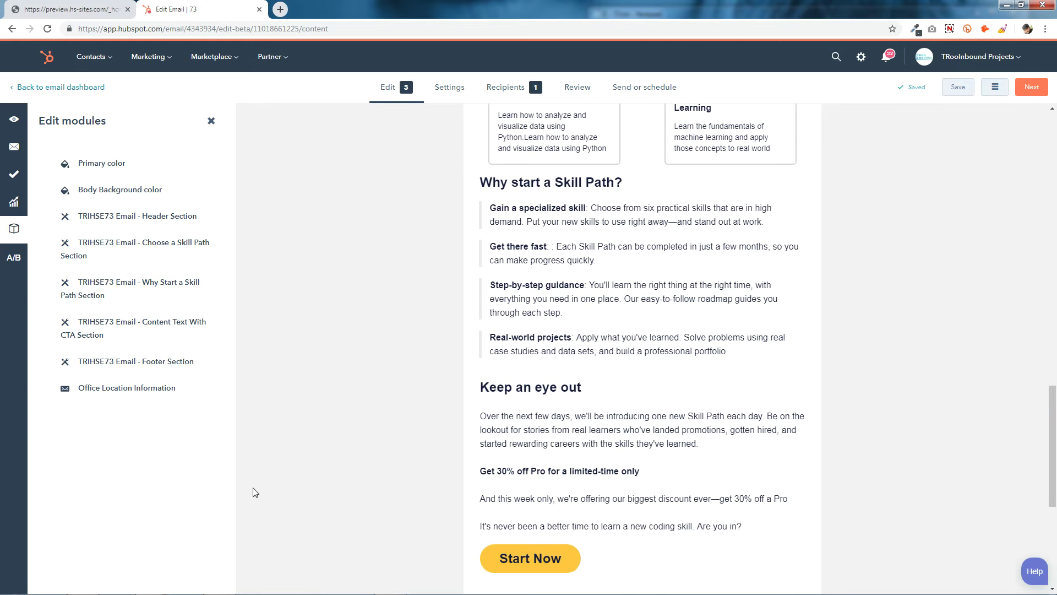
Step: Reopen the Choose a Skill Path section and open the Learn How to Build Websites post nested in its first Repeat Module item
scroll(755, 427, "up", 6)
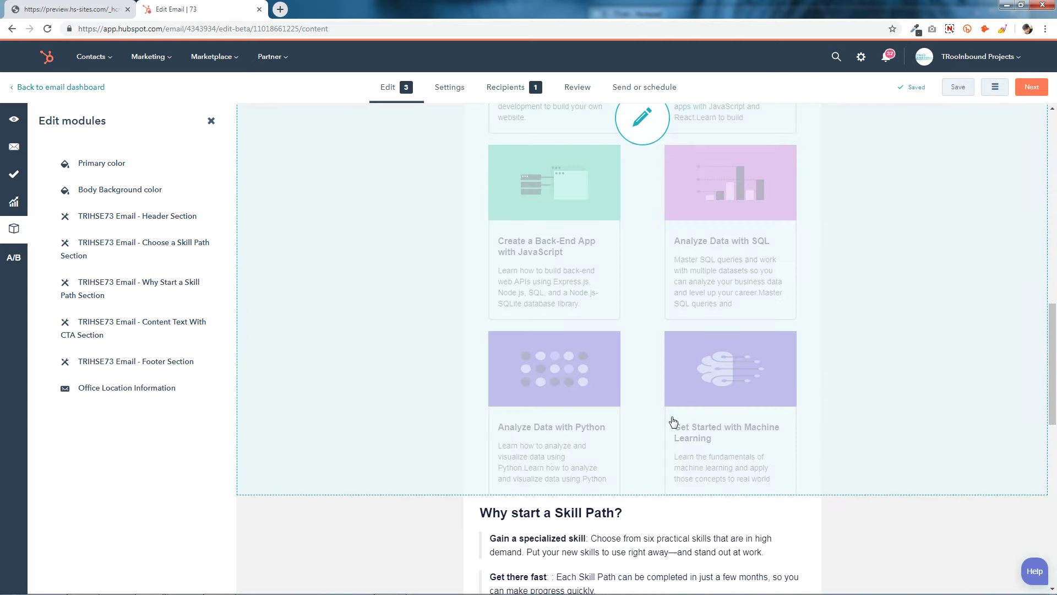
left_click(673, 422)
scroll(716, 416, "up", 2)
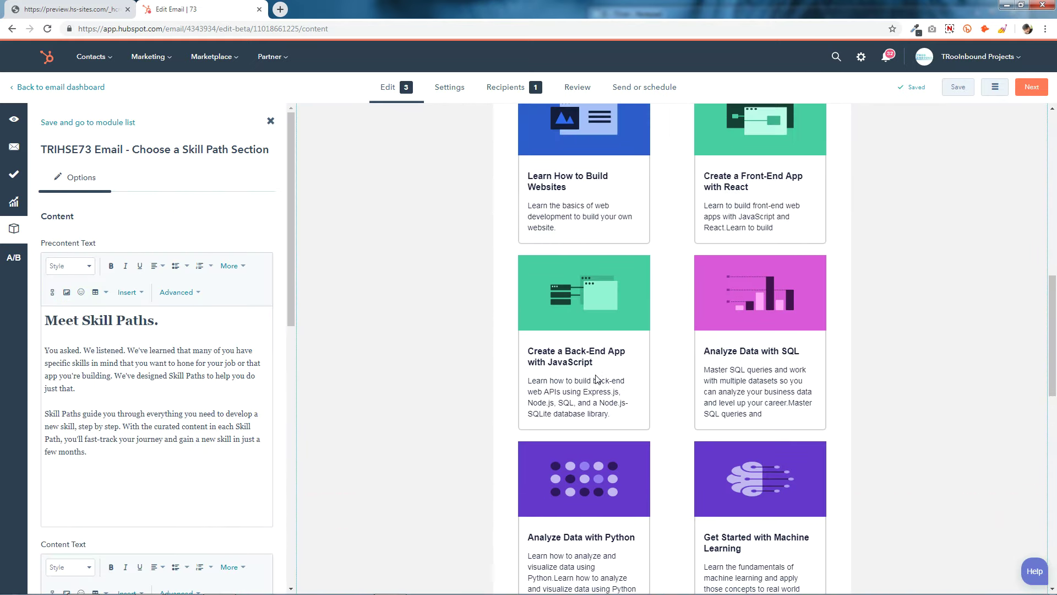
scroll(633, 376, "up", 4)
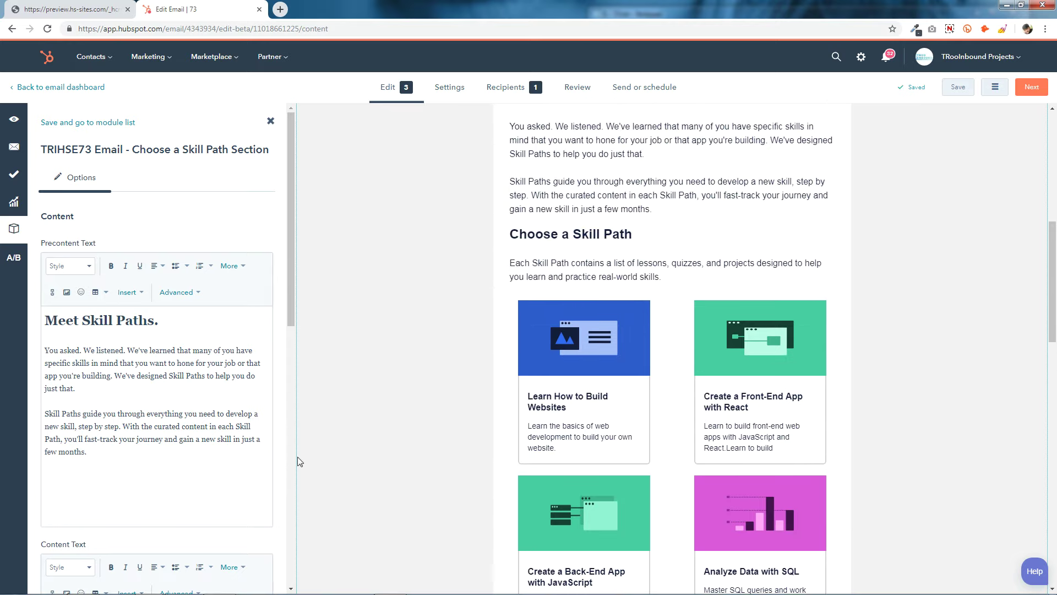
scroll(203, 462, "down", 15)
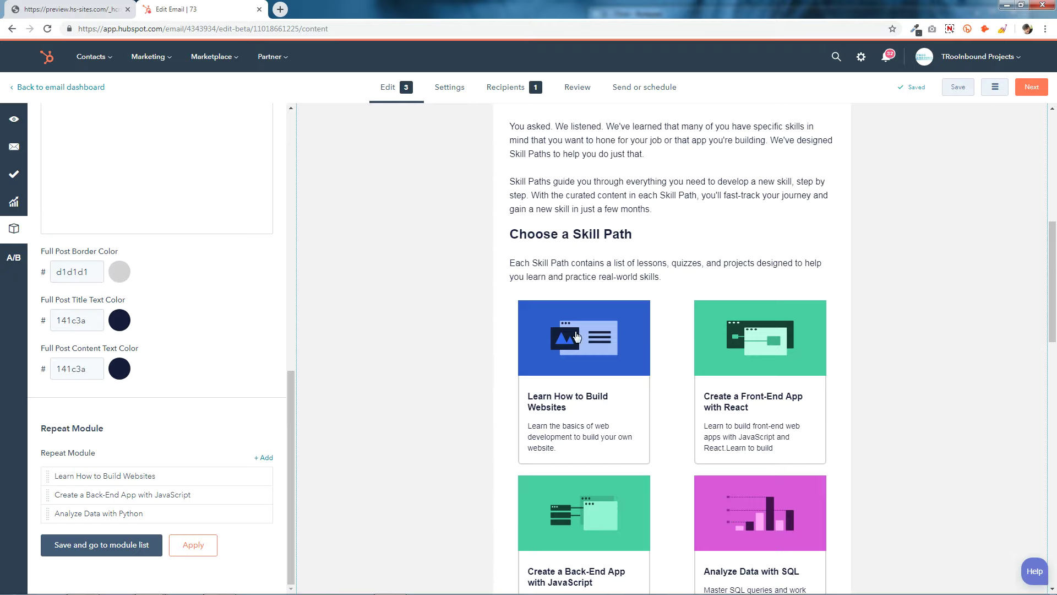
left_click(243, 477)
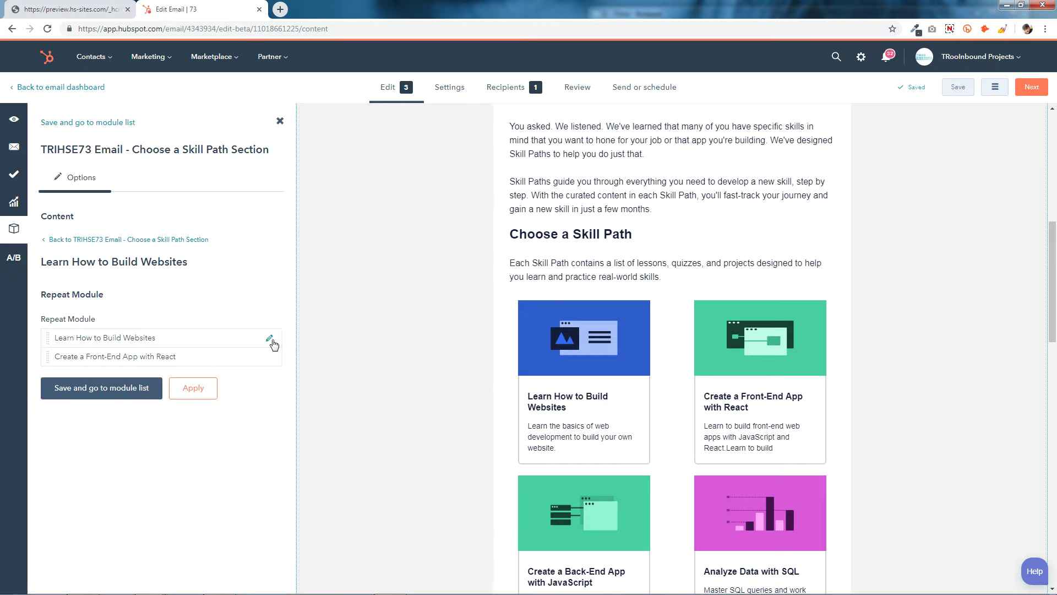
left_click(270, 339)
left_click(74, 308)
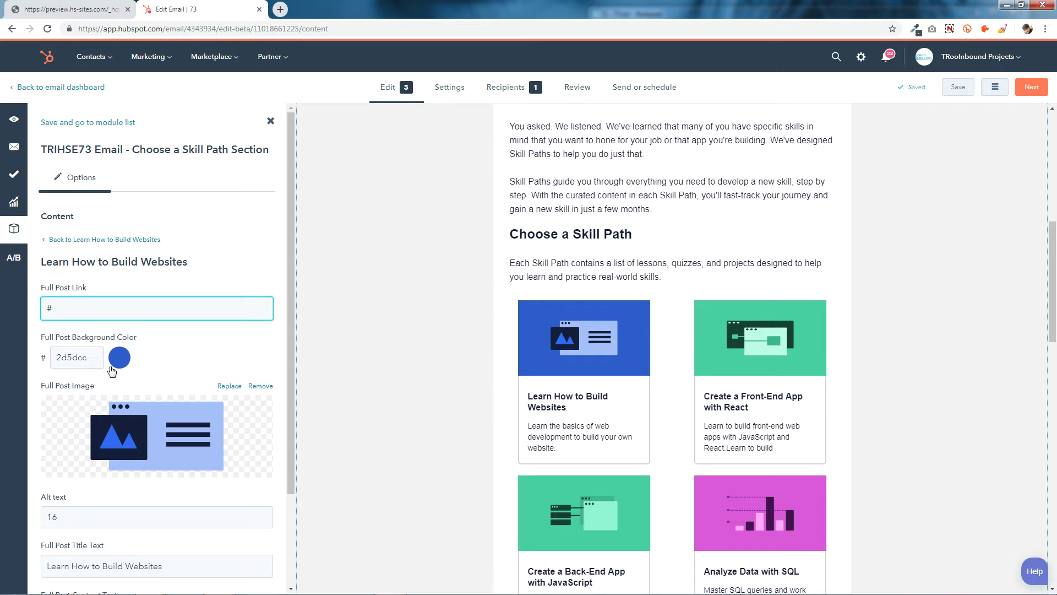
Step: Copy the first Full Post Background Color, 90c9d0, from the Notepad list and apply it to the Learn How to Build Websites post
left_click(91, 357)
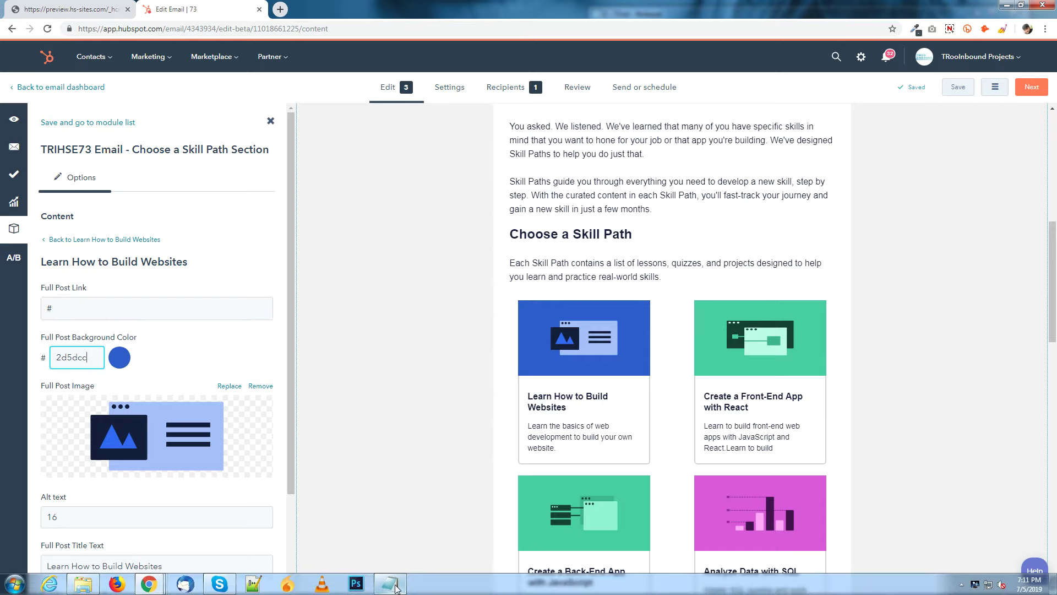
left_click(395, 587)
left_click_drag(831, 111, 880, 112)
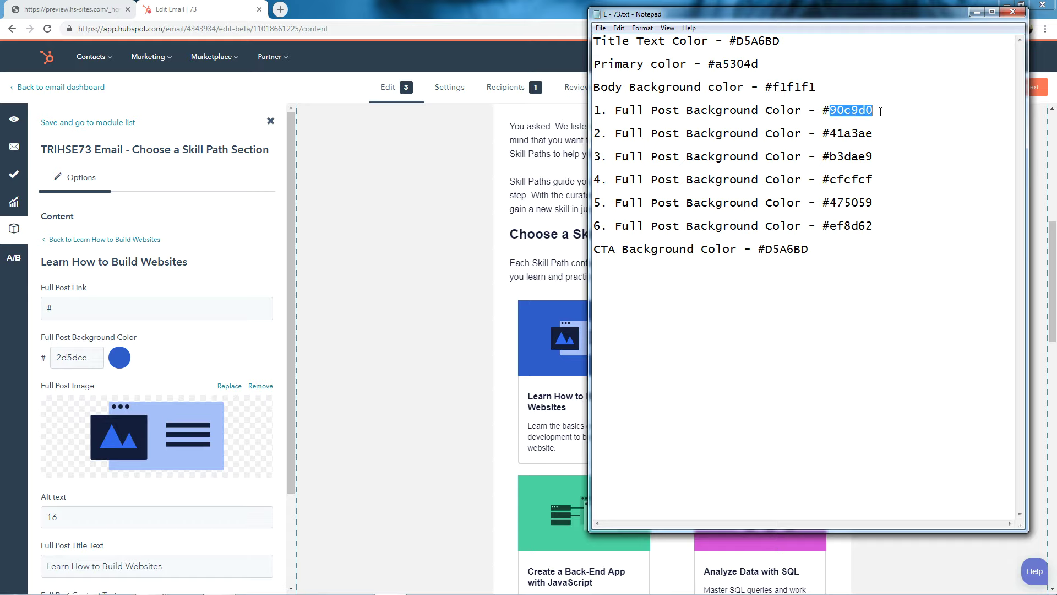
right_click(867, 109)
left_click(884, 147)
double_click(105, 359)
right_click(104, 358)
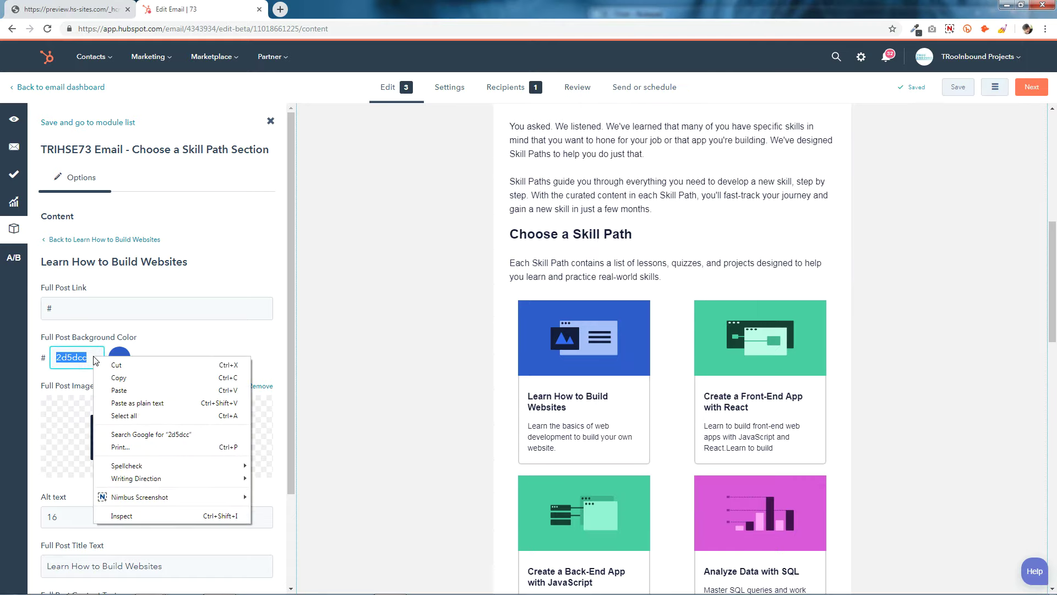
left_click(120, 391)
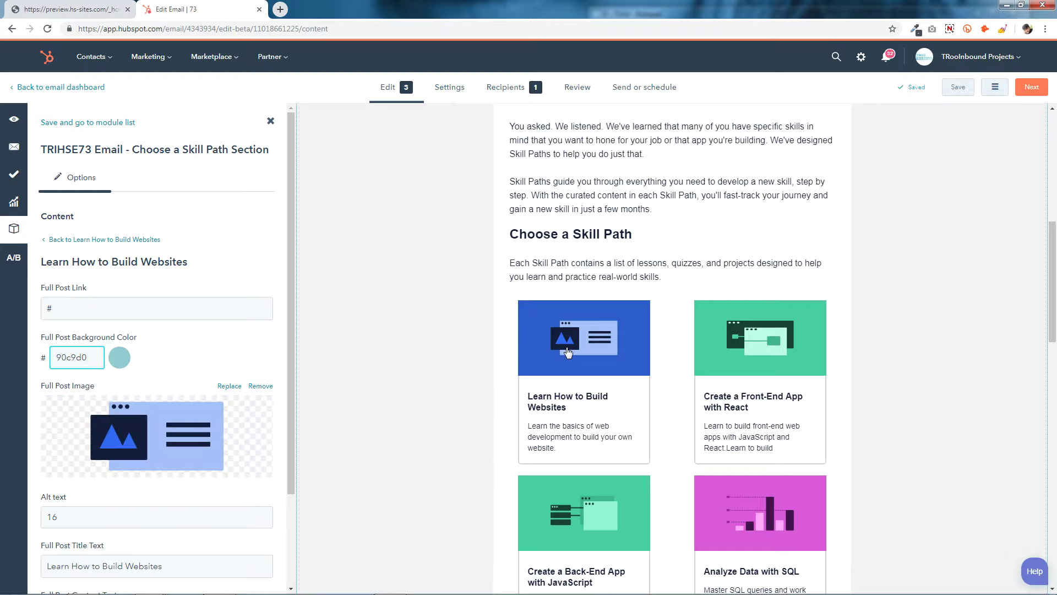
Step: Replace the Learn How to Build Websites post image with Image-73.8-1, check its title and content text, and save the section
left_click(153, 434)
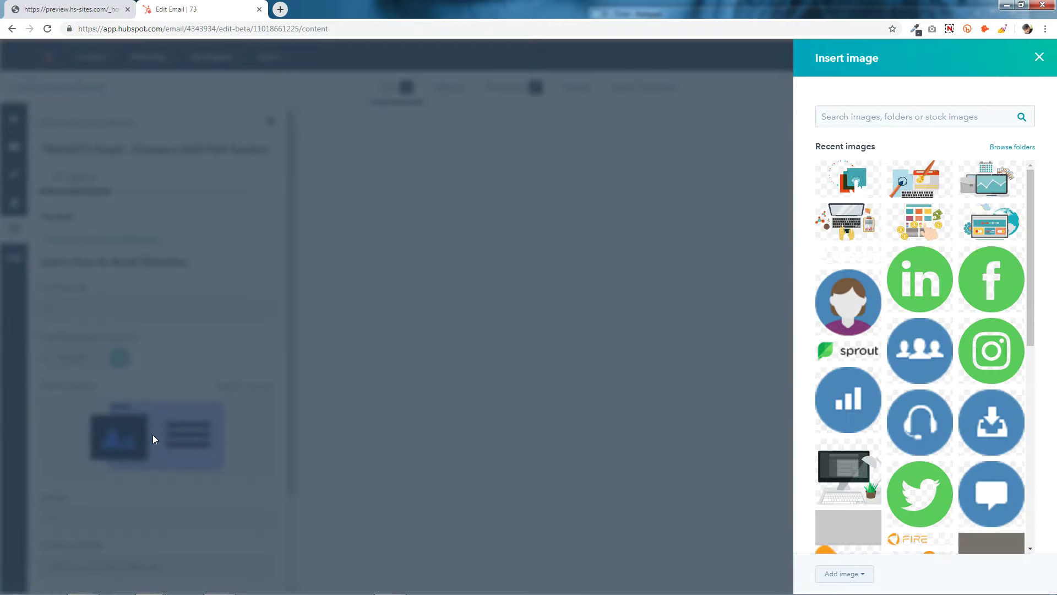
left_click(856, 179)
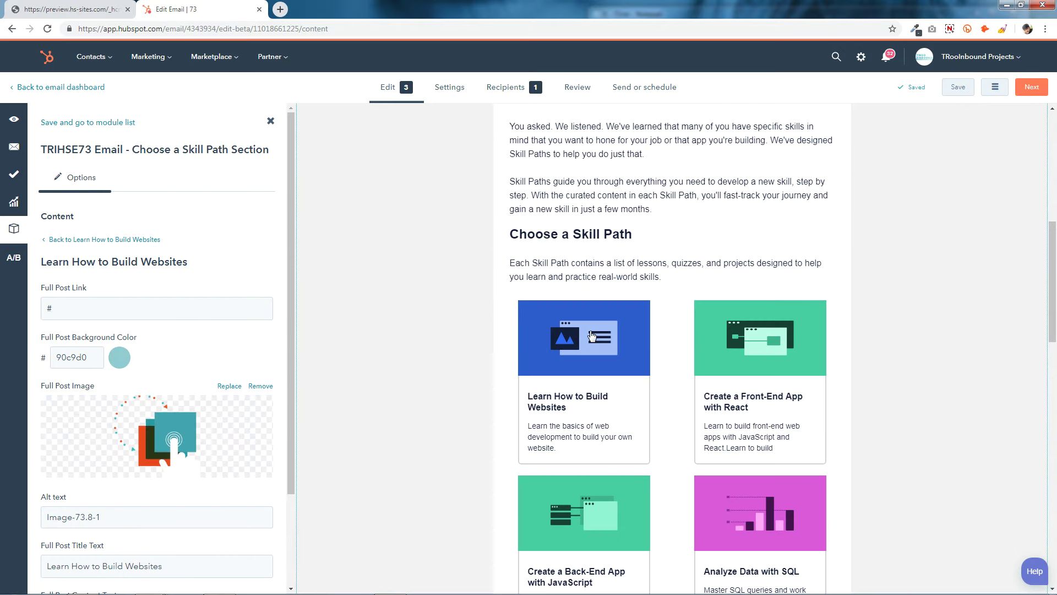
scroll(82, 452, "down", 2)
left_click_drag(176, 459, 6, 449)
left_click(210, 454)
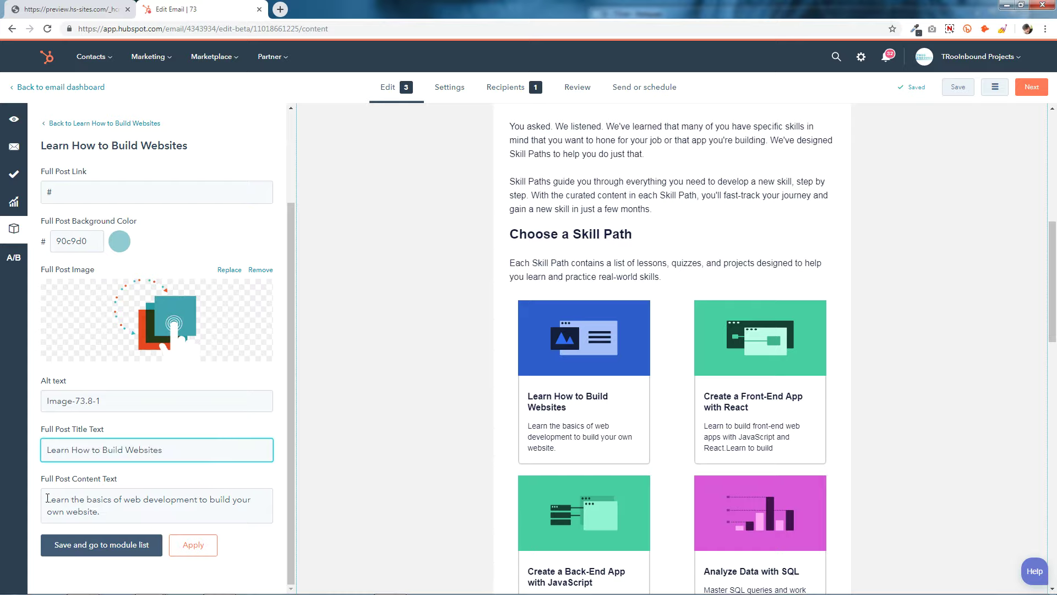
left_click_drag(48, 498, 137, 509)
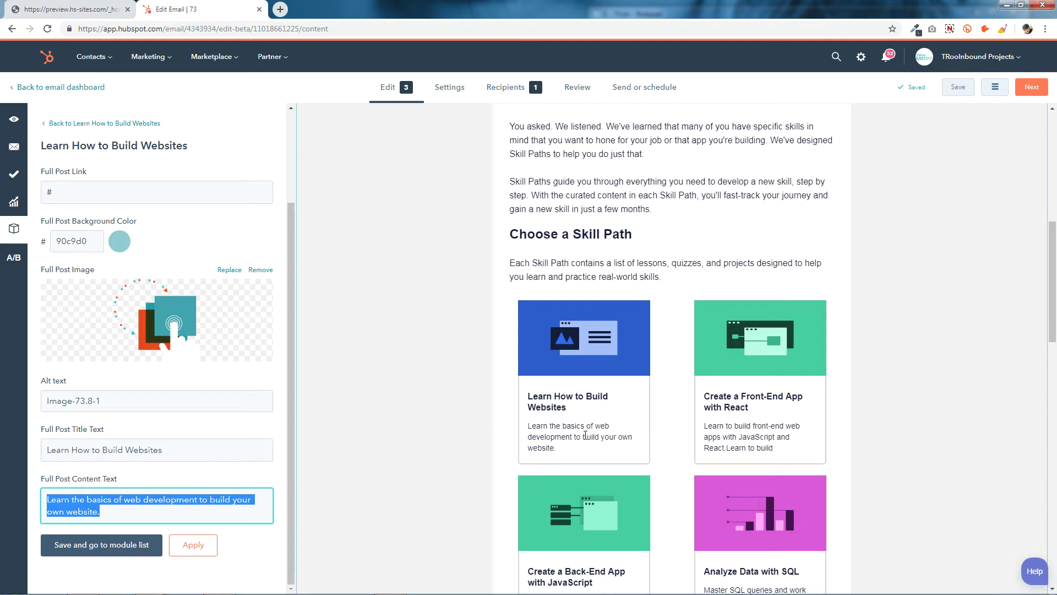
left_click(194, 547)
left_click(130, 544)
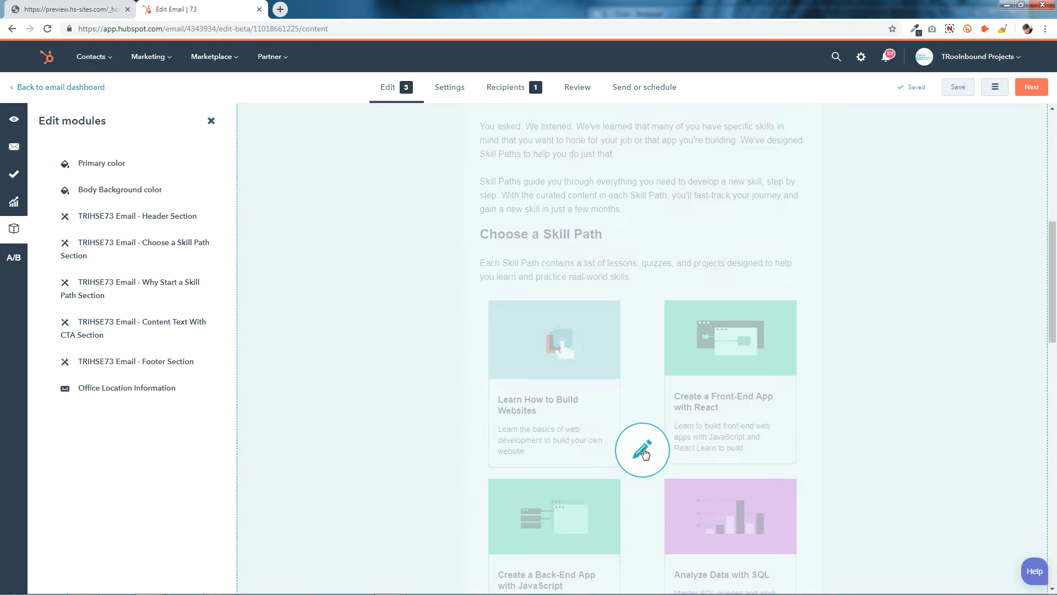
Step: Reopen the Choose a Skill Path section and open the Create a Front-End App with React post inside the first Repeat Module item
left_click(646, 453)
scroll(159, 416, "down", 1)
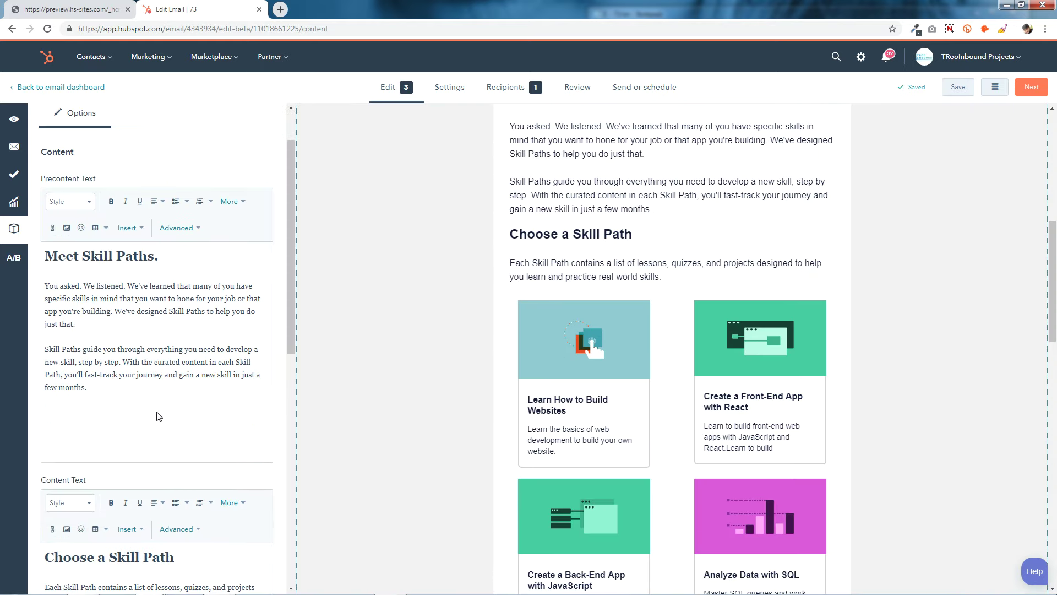
scroll(159, 416, "down", 10)
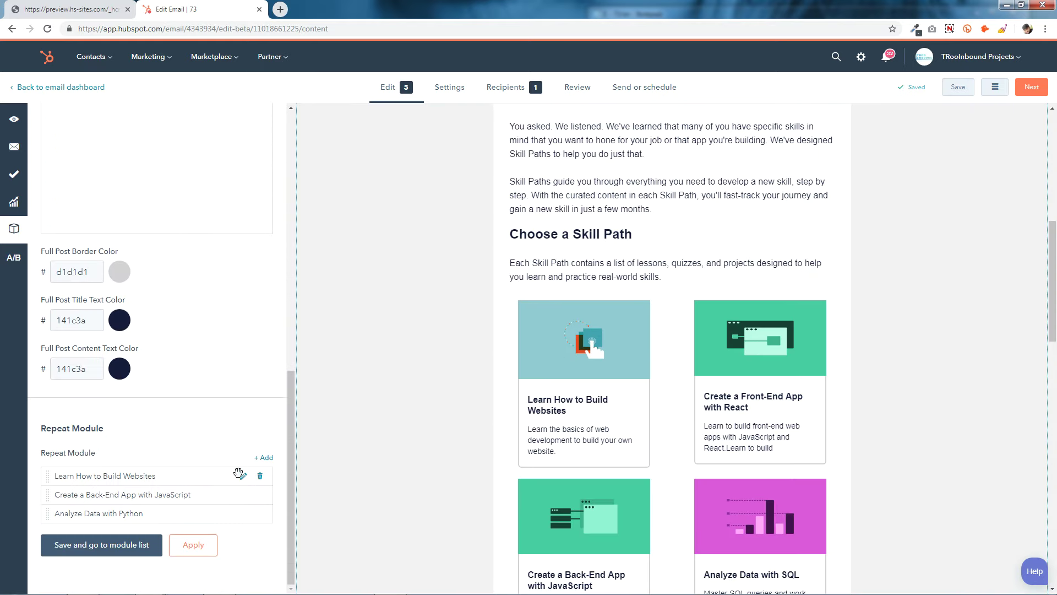
left_click(242, 477)
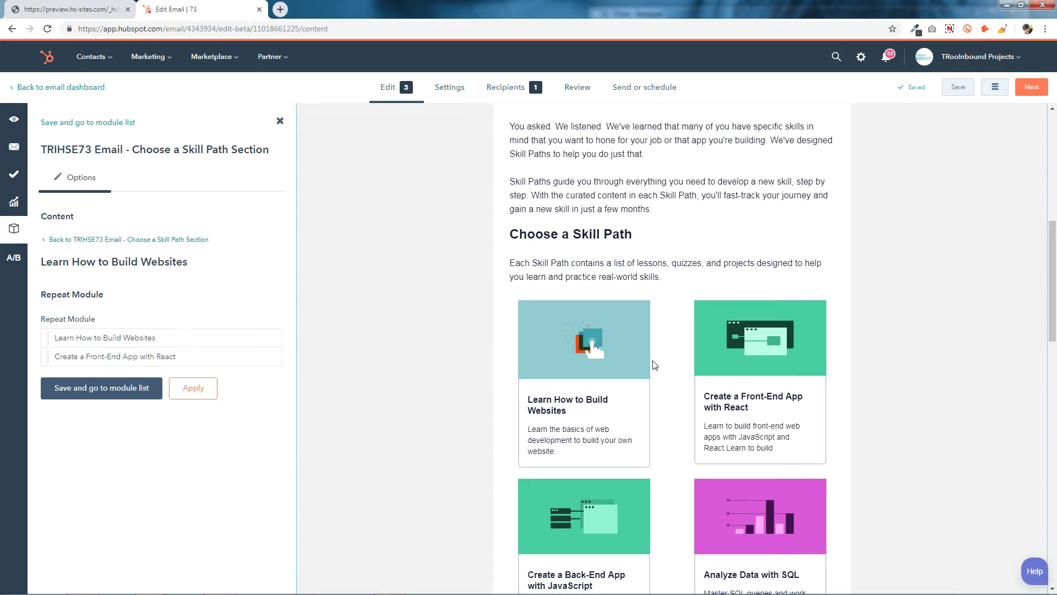
left_click(275, 360)
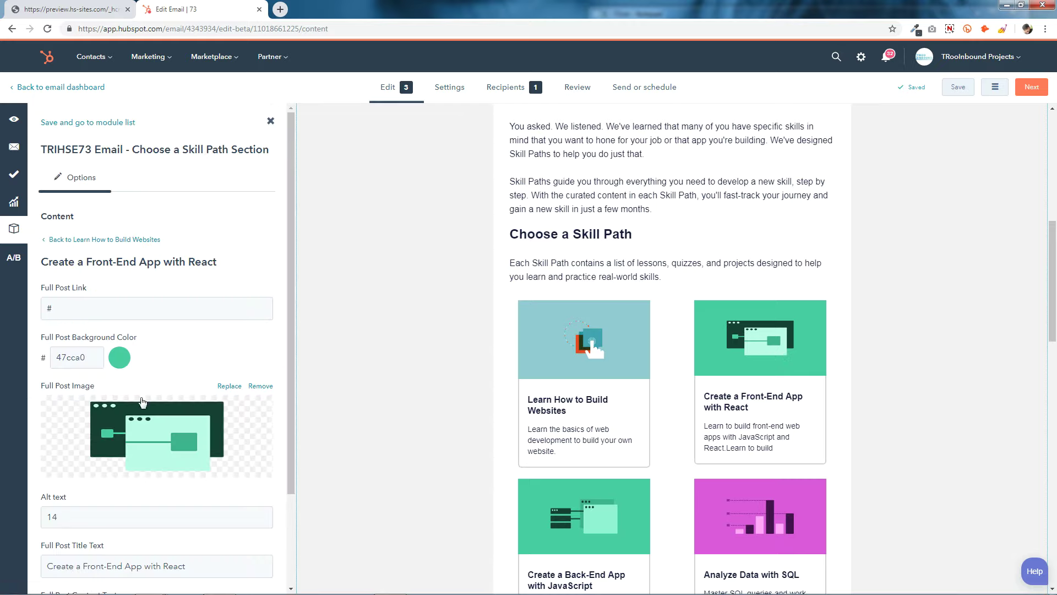
Step: Copy the second Full Post Background Color, 41a3ae, from the Notepad list into the Create a Front-End App with React post
left_click(384, 584)
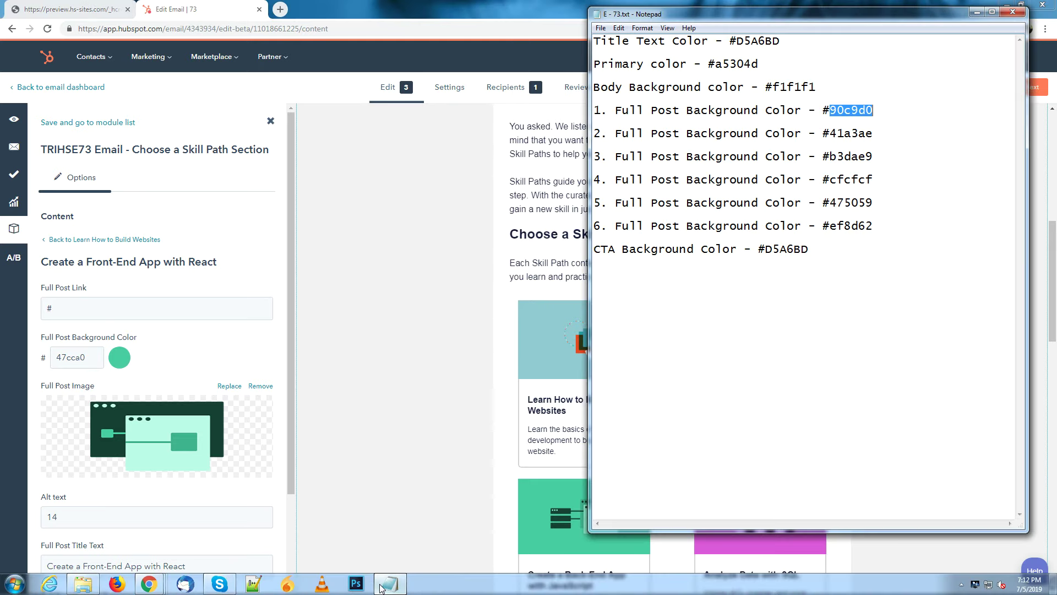
left_click_drag(830, 133, 883, 133)
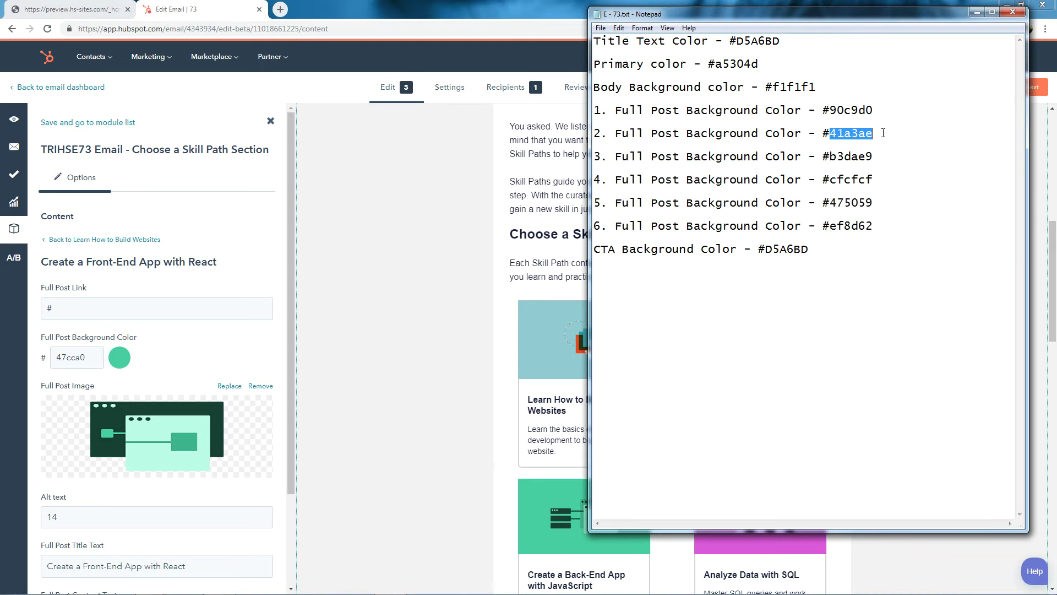
right_click(883, 132)
left_click(881, 174)
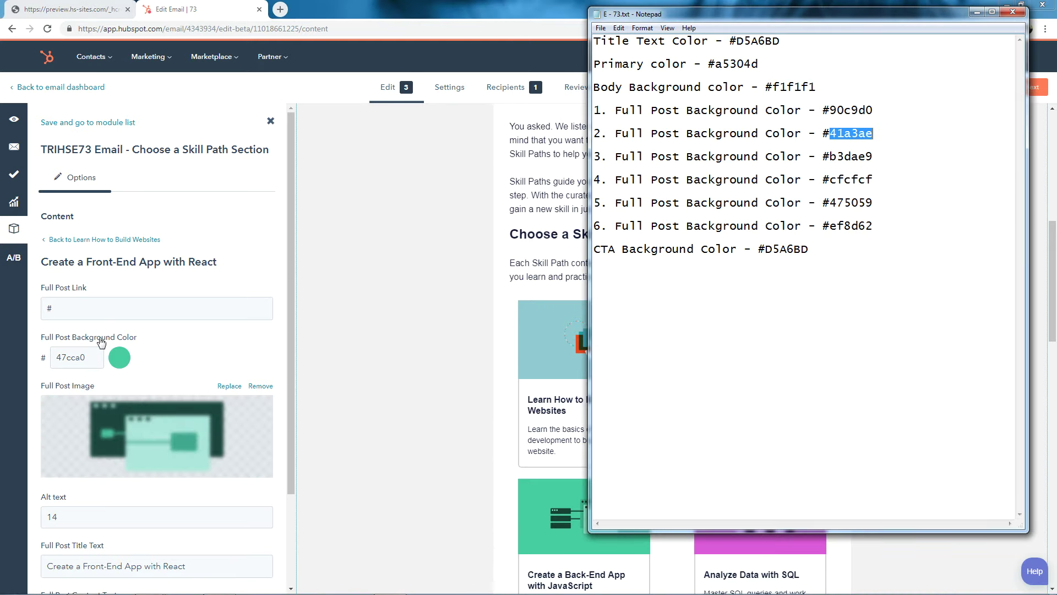
double_click(71, 358)
right_click(88, 358)
left_click(110, 399)
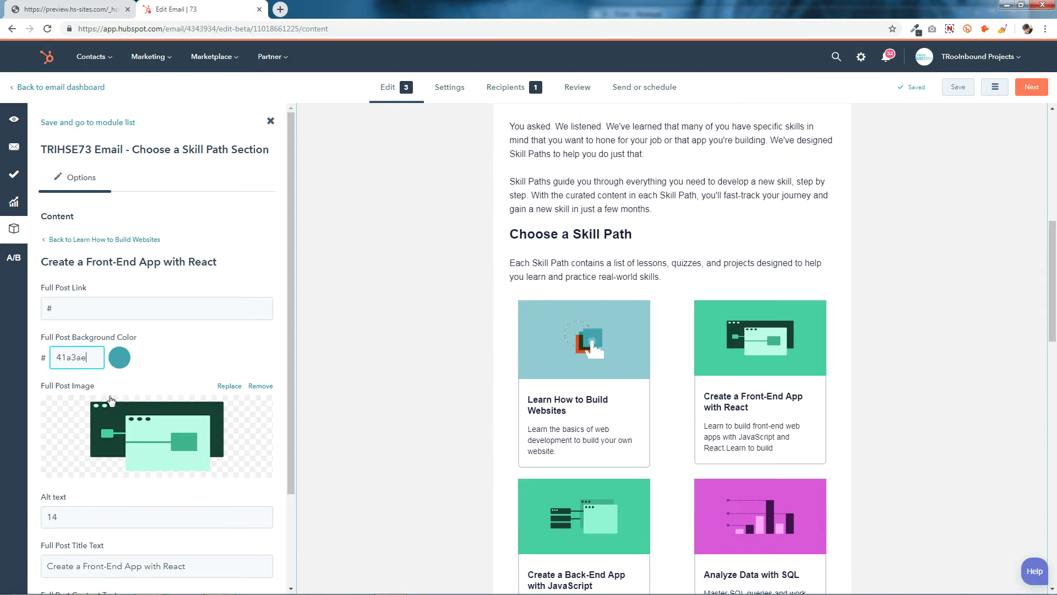
Step: Replace the Create a Front-End App with React post image with Image-73.3-1, check its title and content text, and apply the changes
left_click(93, 307)
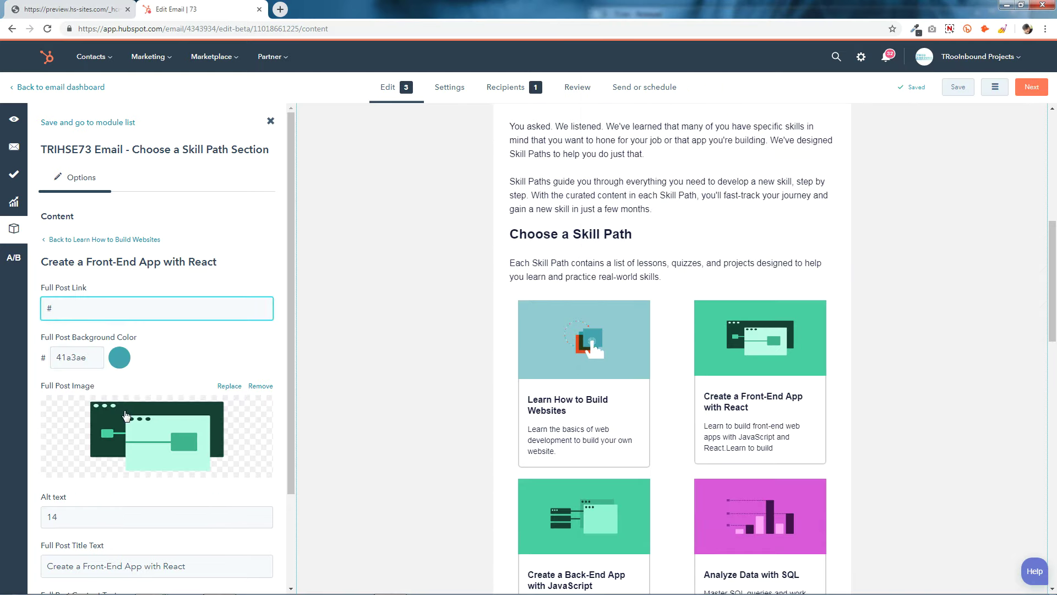
left_click(170, 406)
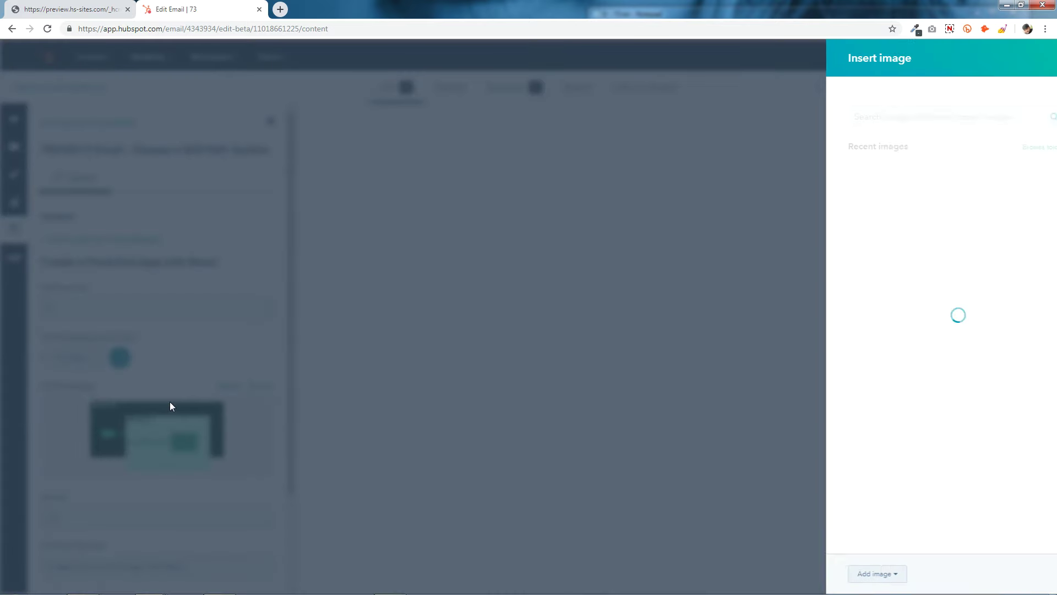
left_click(282, 390)
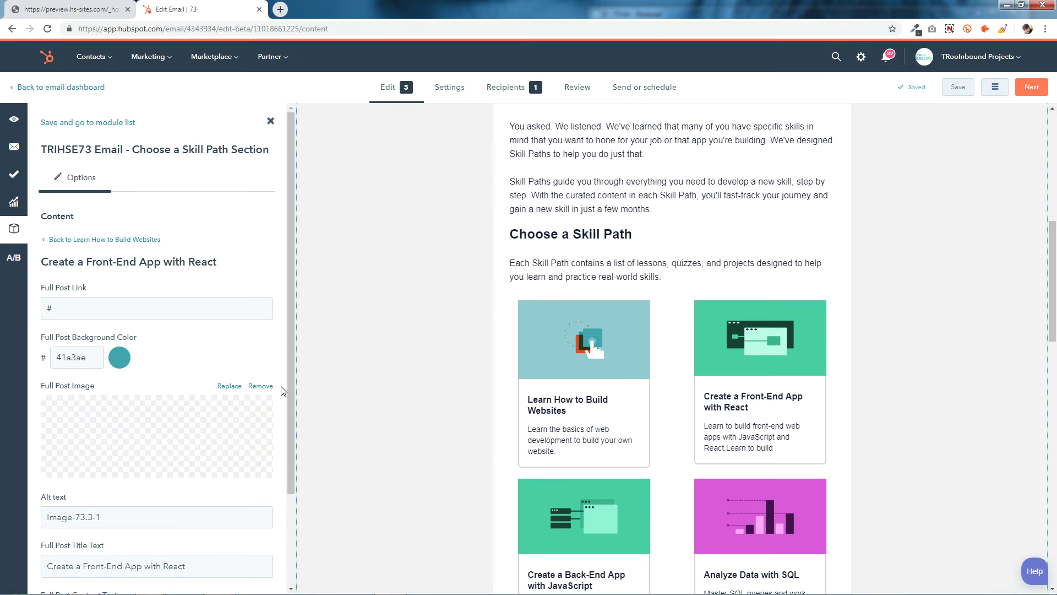
scroll(138, 516, "down", 2)
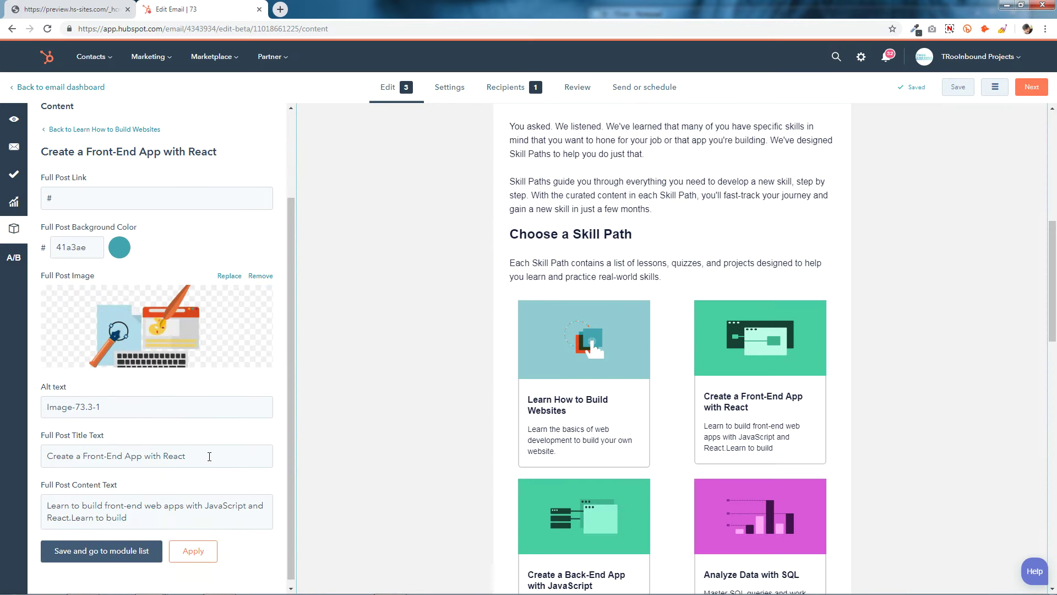
left_click_drag(209, 456, 40, 460)
left_click_drag(45, 514, 192, 520)
left_click(192, 551)
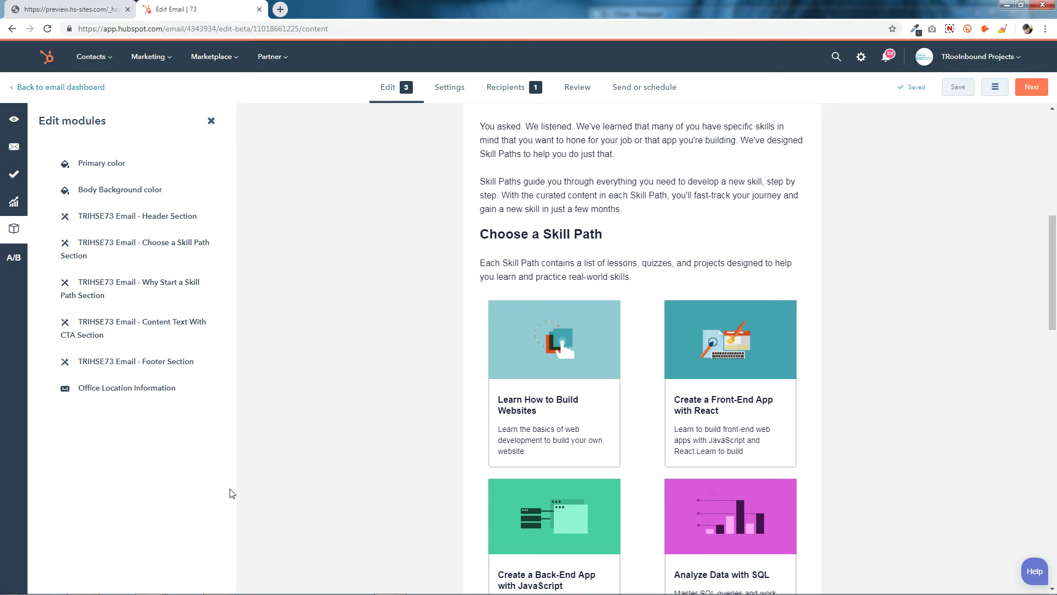
Step: Reopen the Choose a Skill Path section and open the Create a Back-End App with JavaScript post inside the second Repeat Module item
left_click(648, 455)
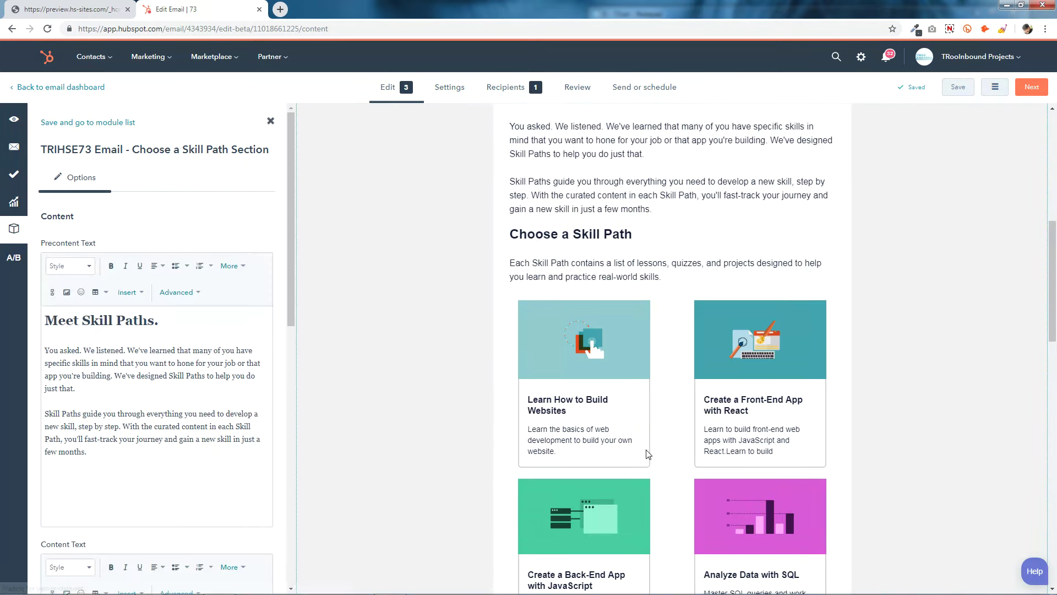
scroll(644, 451, "down", 3)
scroll(152, 438, "down", 5)
scroll(152, 439, "down", 6)
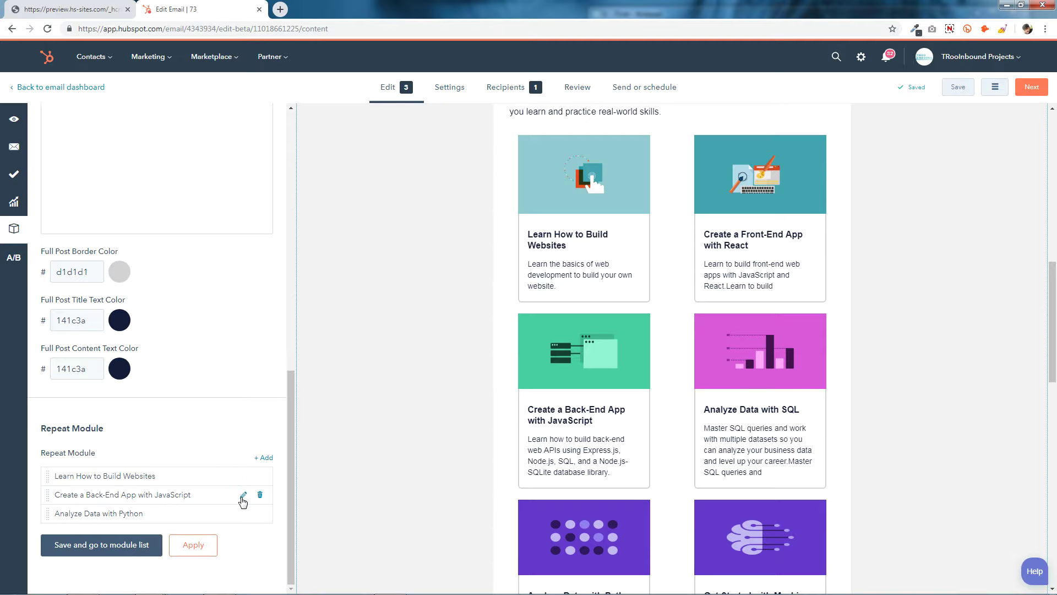
left_click(243, 494)
left_click(270, 340)
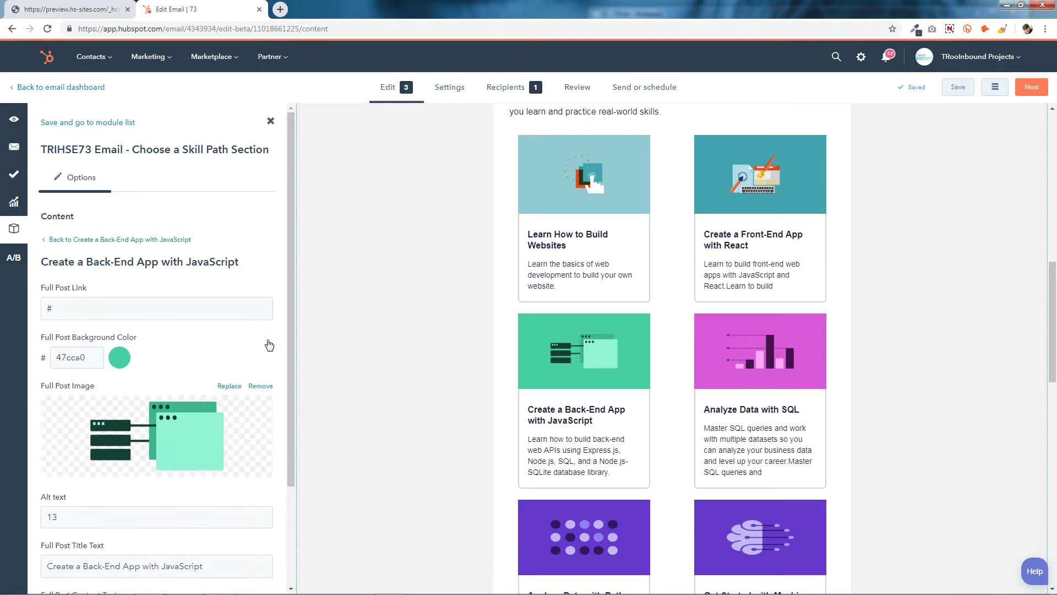
left_click(101, 308)
Step: Copy the third Full Post Background Color, b3dae9, from the Notepad list into the Create a Back-End App with JavaScript post
left_click(90, 355)
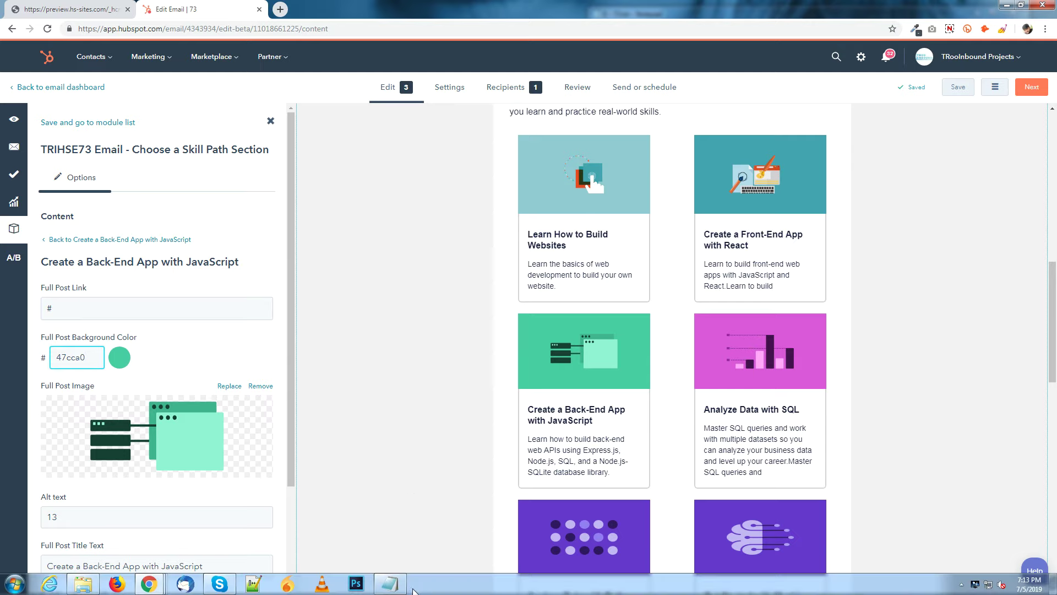
left_click(389, 585)
left_click_drag(830, 157, 903, 159)
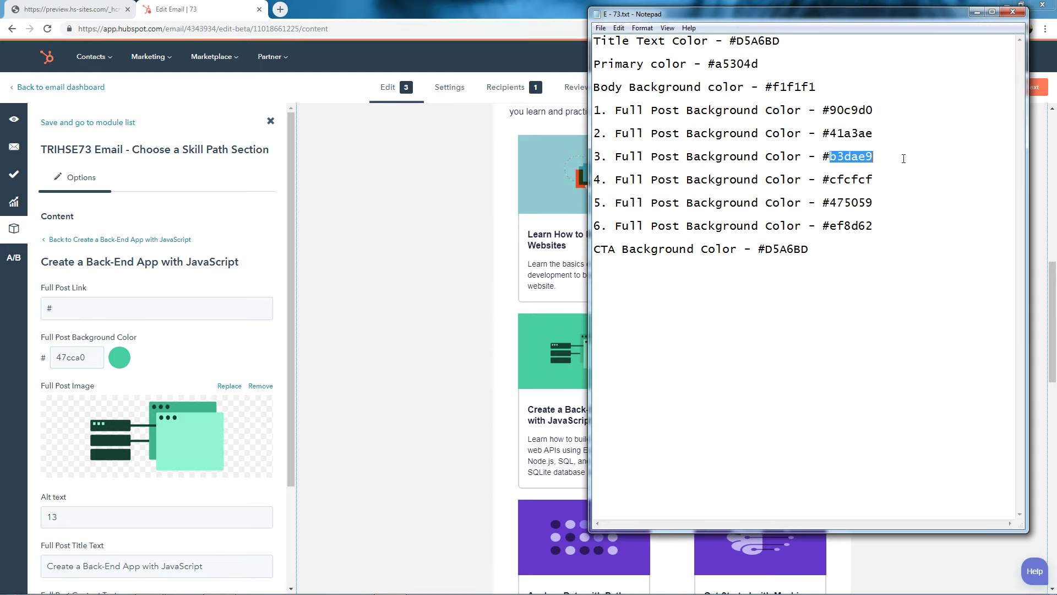
right_click(867, 158)
left_click(891, 193)
left_click(82, 358)
right_click(92, 361)
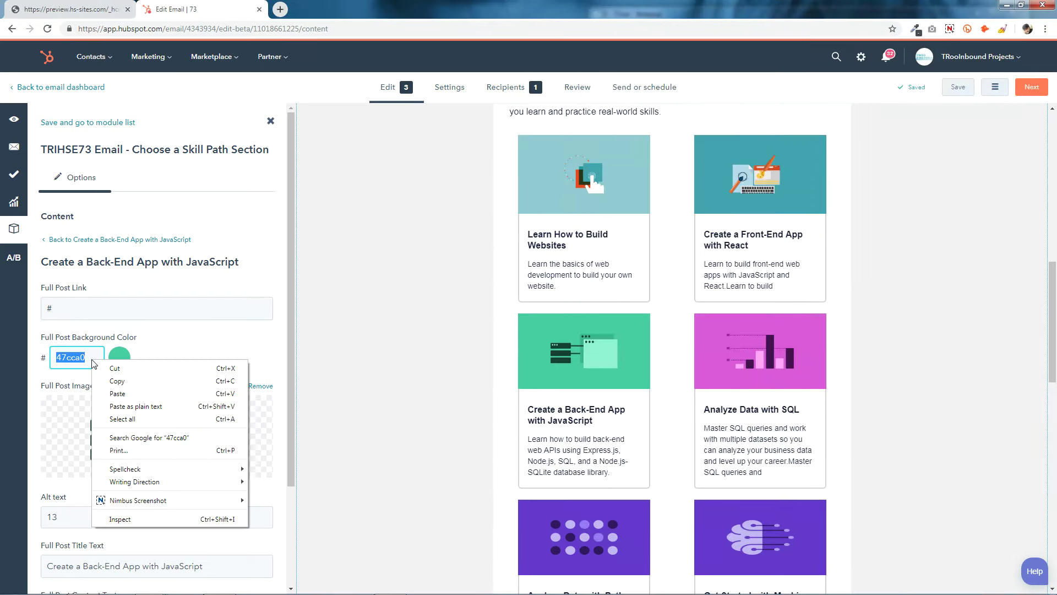
left_click(119, 393)
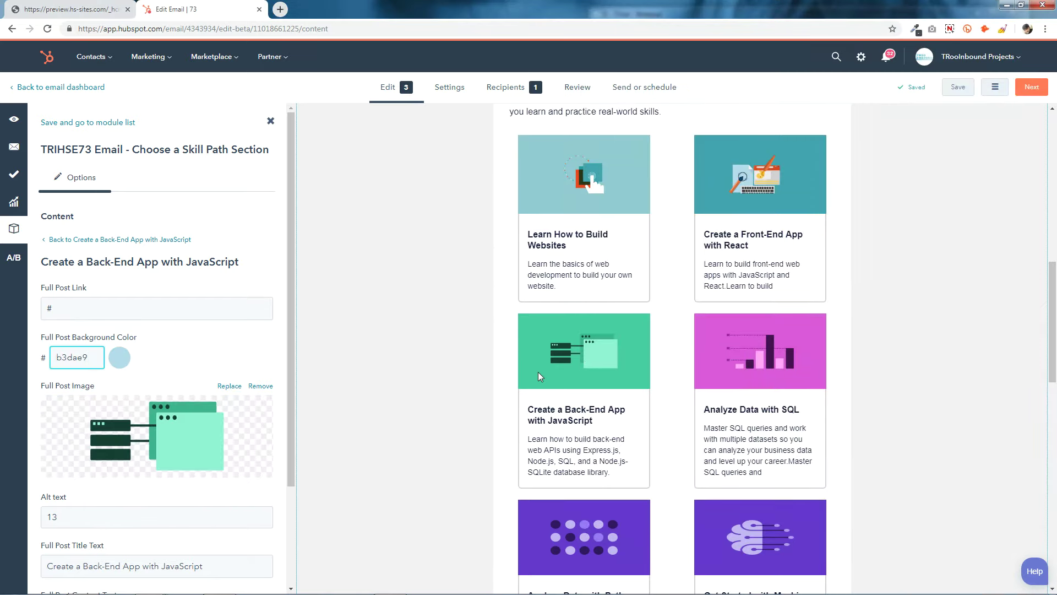
Step: Replace the Create a Back-End App with JavaScript post image with Image-73.4-1, check its title and content text, and save the section
left_click(157, 435)
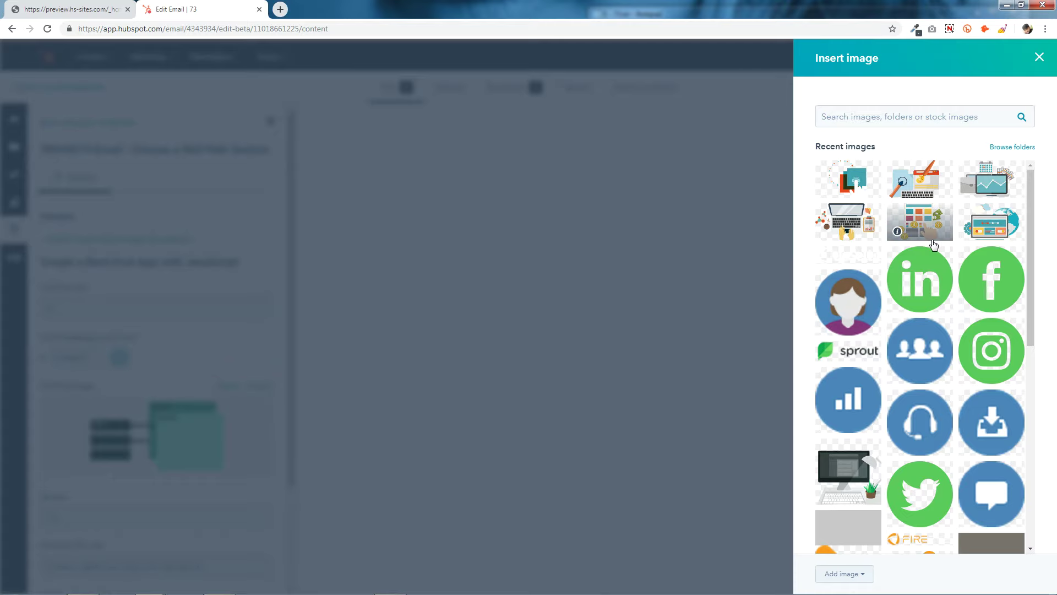
left_click(995, 186)
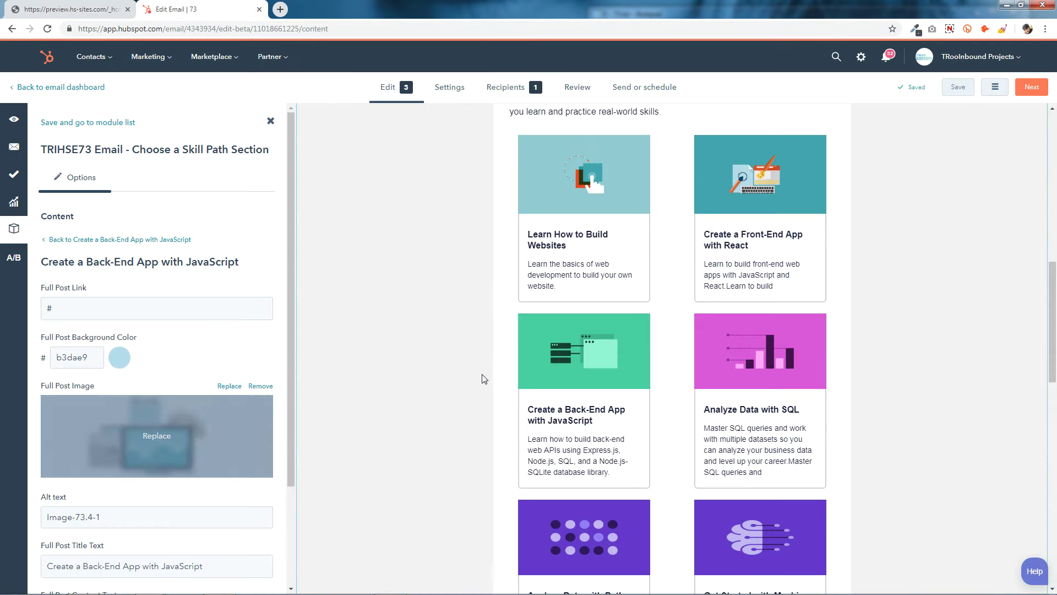
scroll(163, 459, "down", 3)
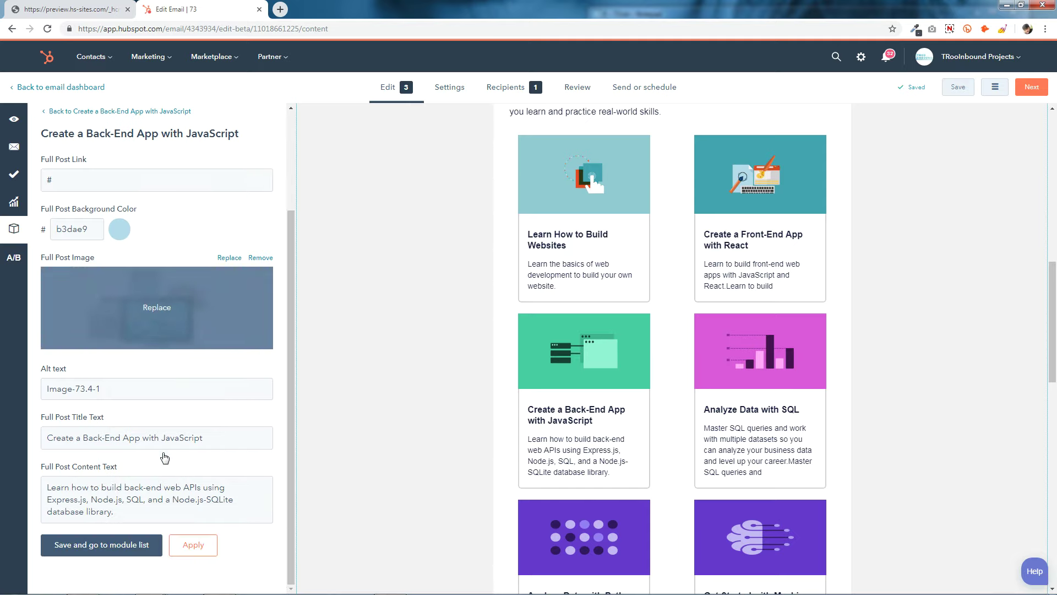
left_click_drag(236, 439, 2, 433)
left_click(227, 447)
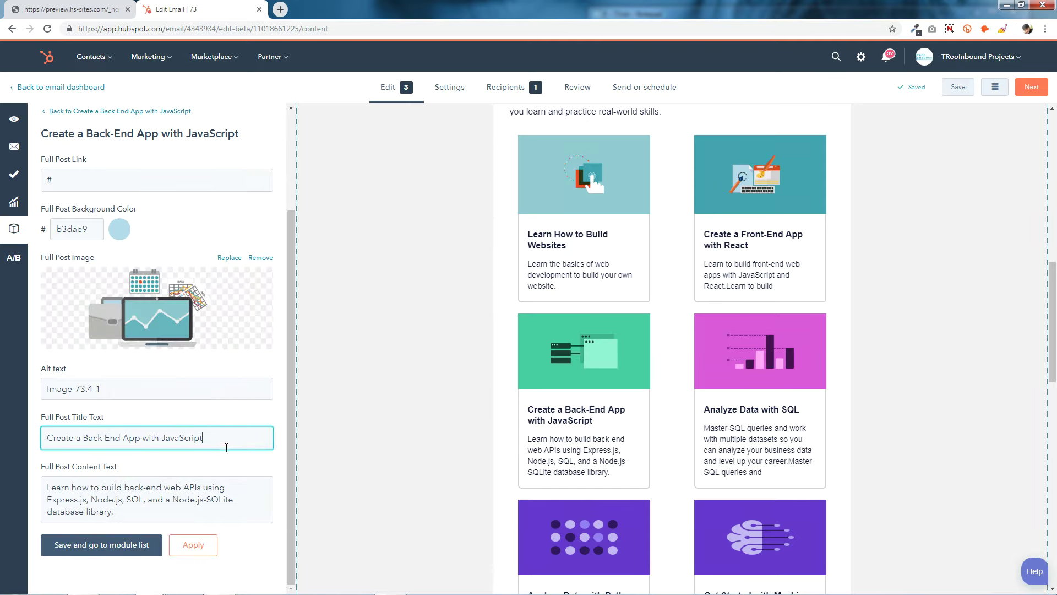
triple_click(62, 489)
left_click(188, 549)
left_click(142, 553)
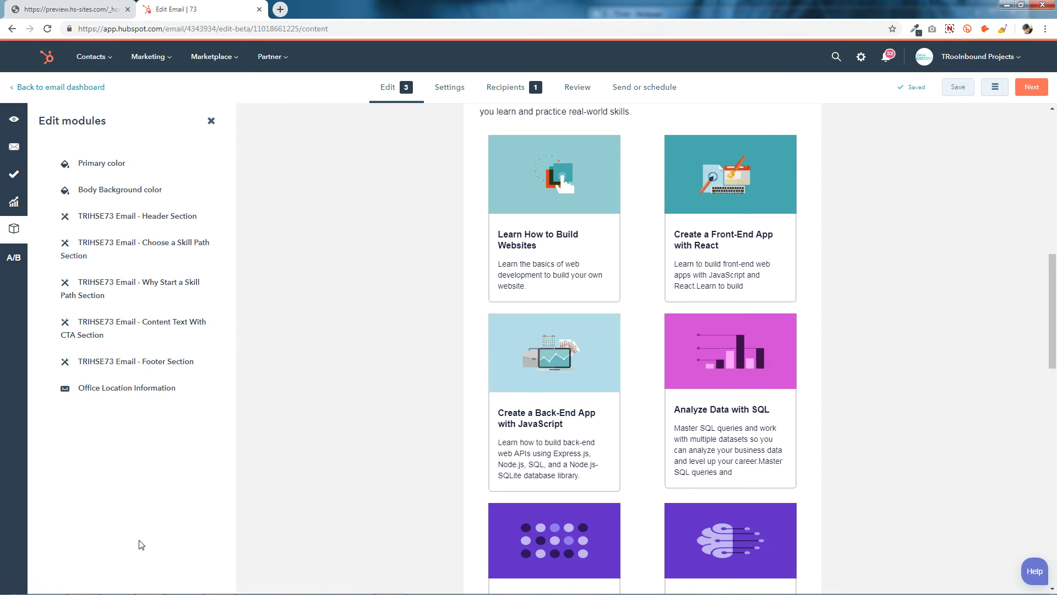
Step: Reopen the Choose a Skill Path section and open the Analyze Data with SQL post inside the second Repeat Module item
mouse_move(602, 379)
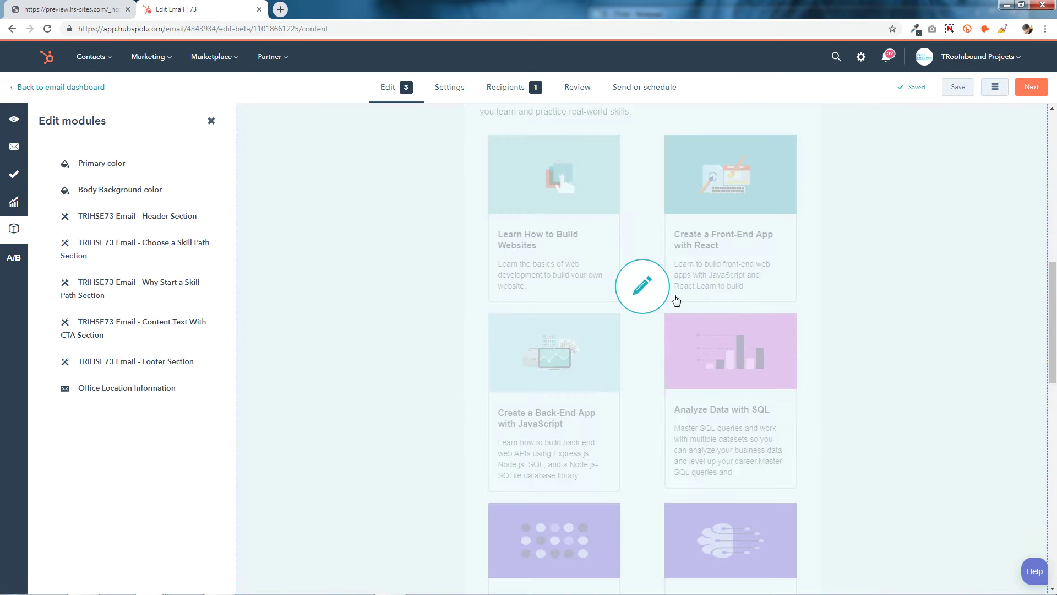
left_click(637, 281)
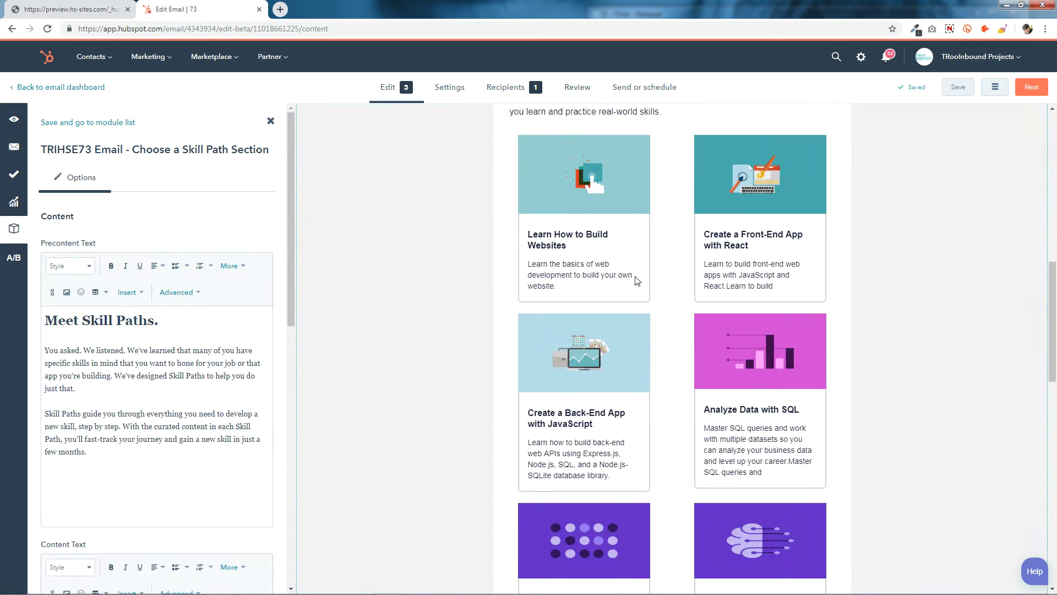
scroll(203, 411, "down", 15)
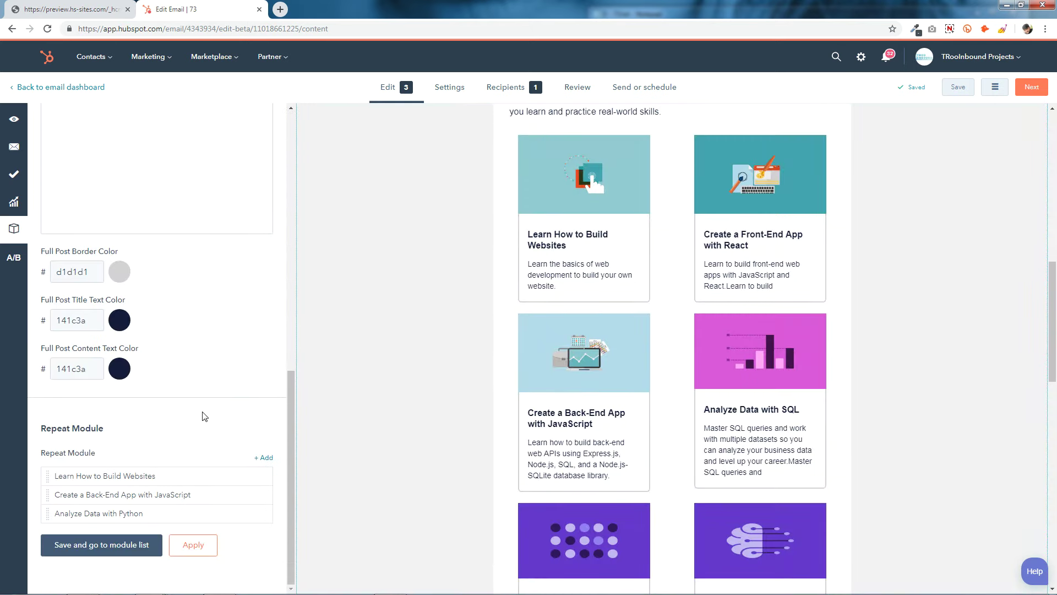
left_click(244, 496)
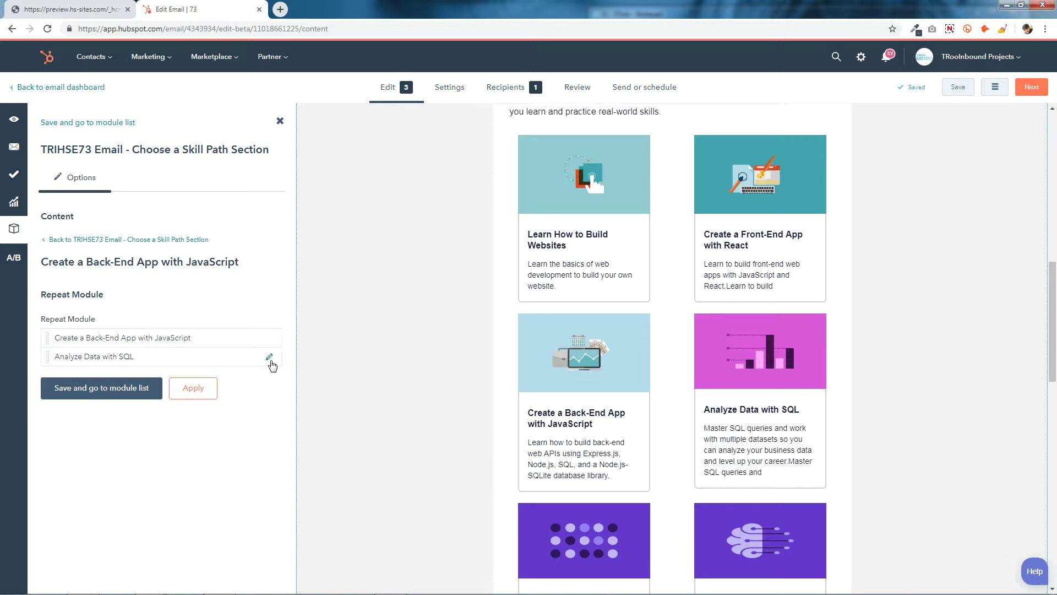
left_click(270, 357)
left_click(126, 318)
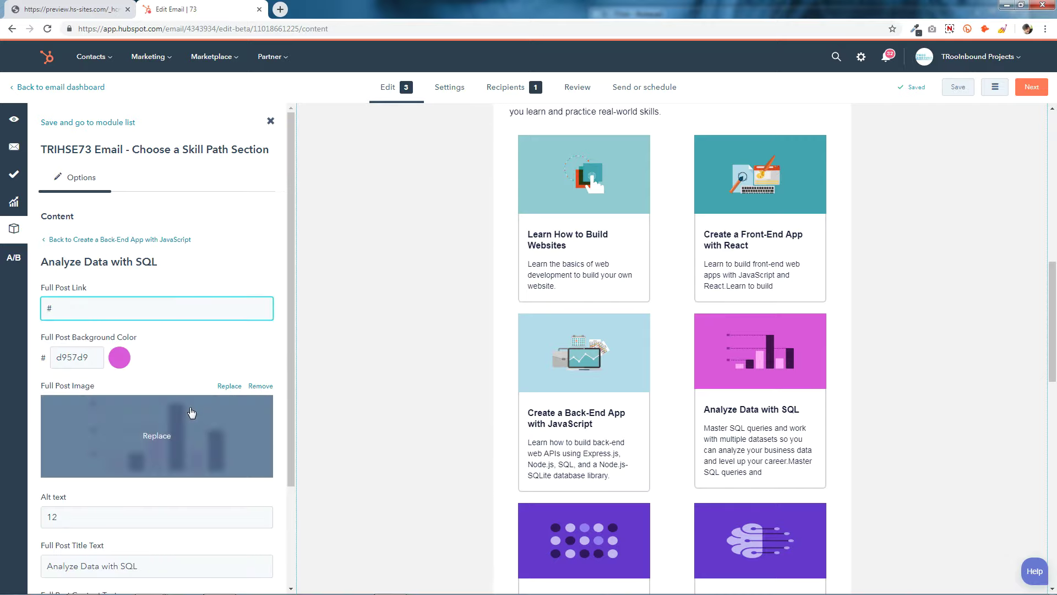
Step: Copy the fourth Full Post Background Color, cfcfcf, from the Notepad list into the Analyze Data with SQL post
scroll(137, 418, "down", 2)
double_click(95, 255)
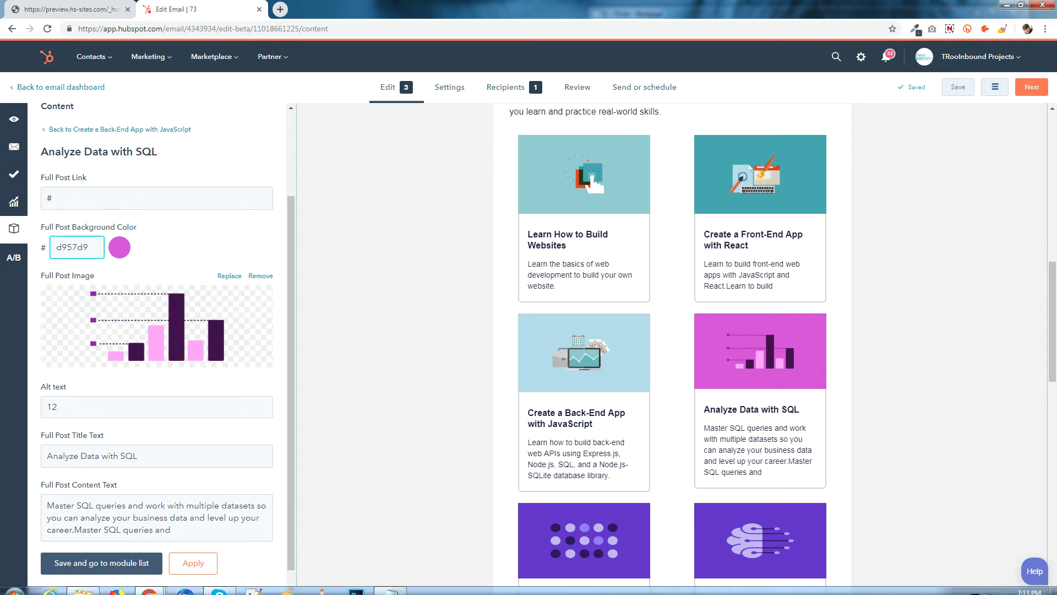
left_click(389, 584)
left_click_drag(830, 180, 878, 180)
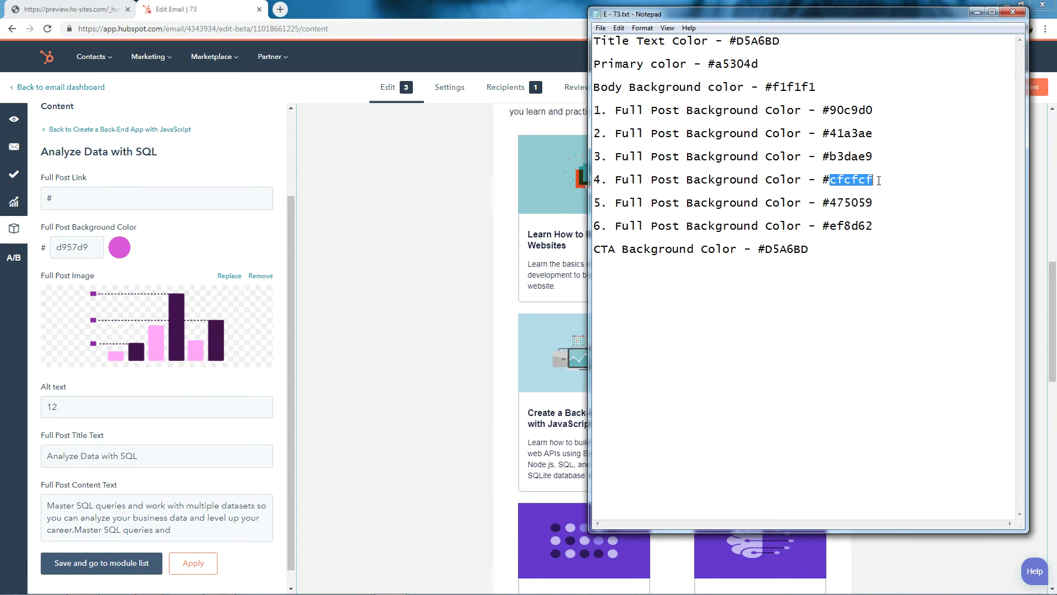
right_click(867, 181)
left_click(887, 216)
double_click(86, 247)
right_click(88, 251)
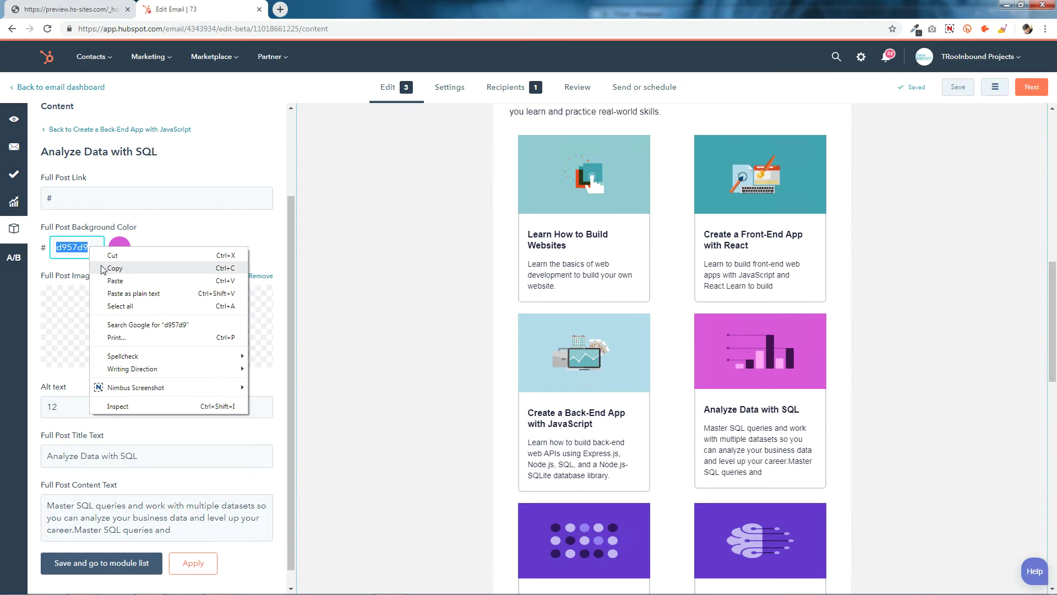
left_click(113, 279)
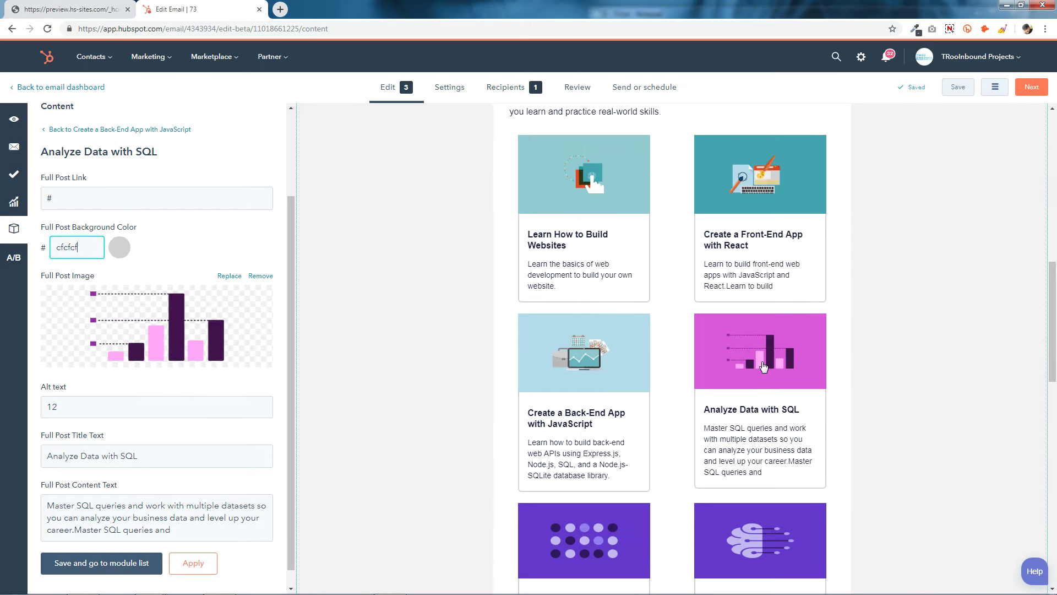
Step: Replace the Analyze Data with SQL post image with image-73.2-1, check its title and content text, and save the section
left_click(152, 325)
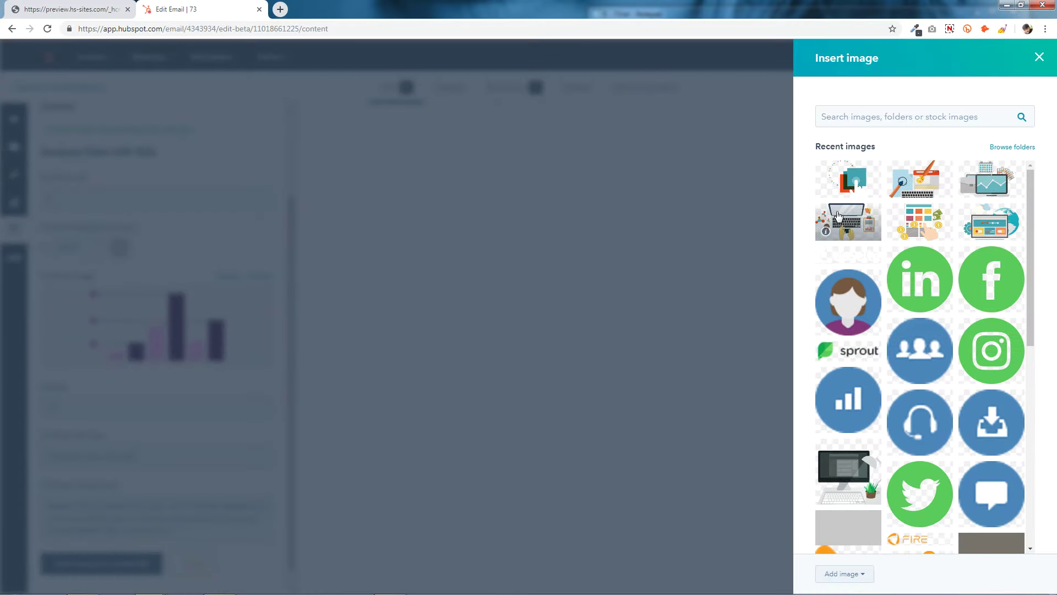
left_click(855, 219)
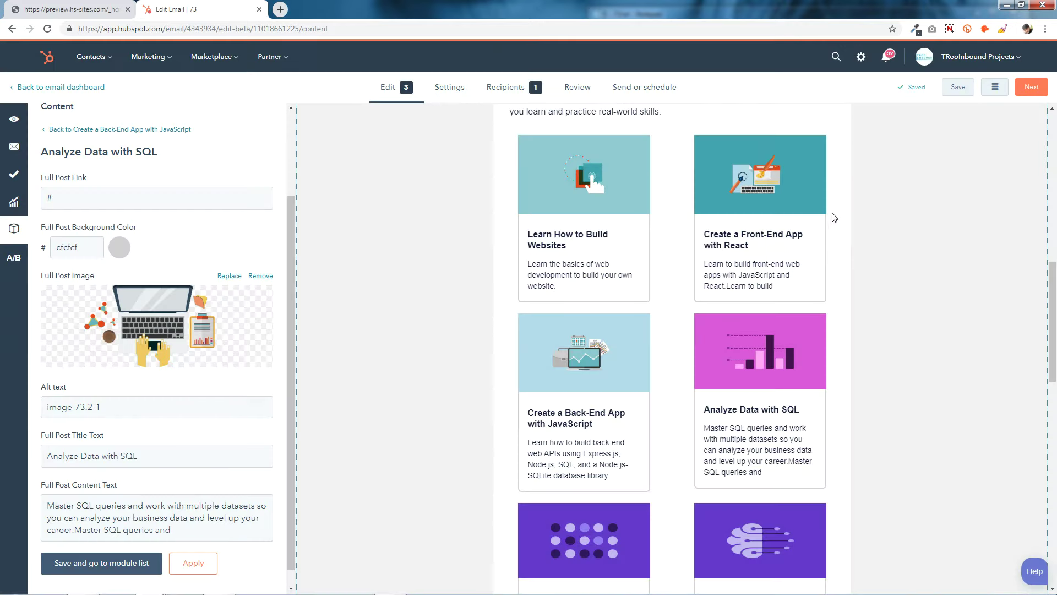
scroll(123, 331, "down", 1)
left_click_drag(165, 437, 2, 444)
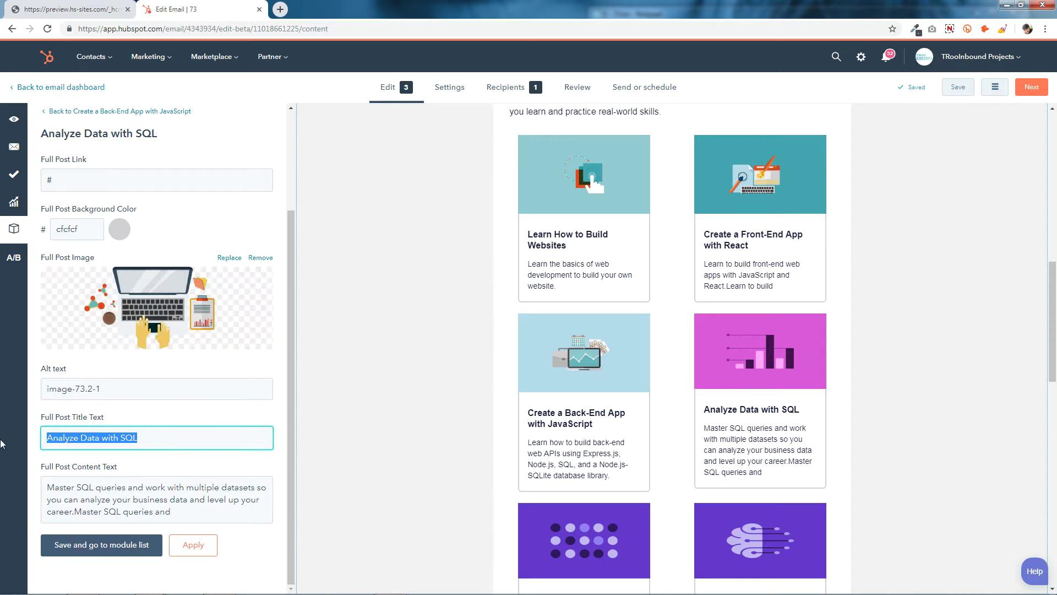
left_click(182, 436)
left_click_drag(52, 489, 176, 520)
left_click(206, 546)
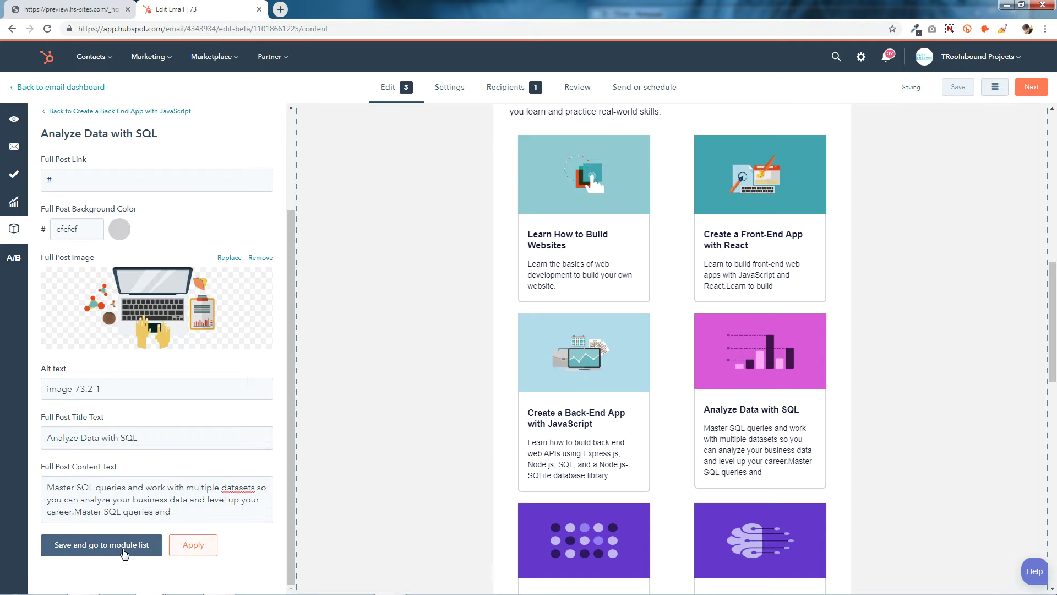
left_click(122, 545)
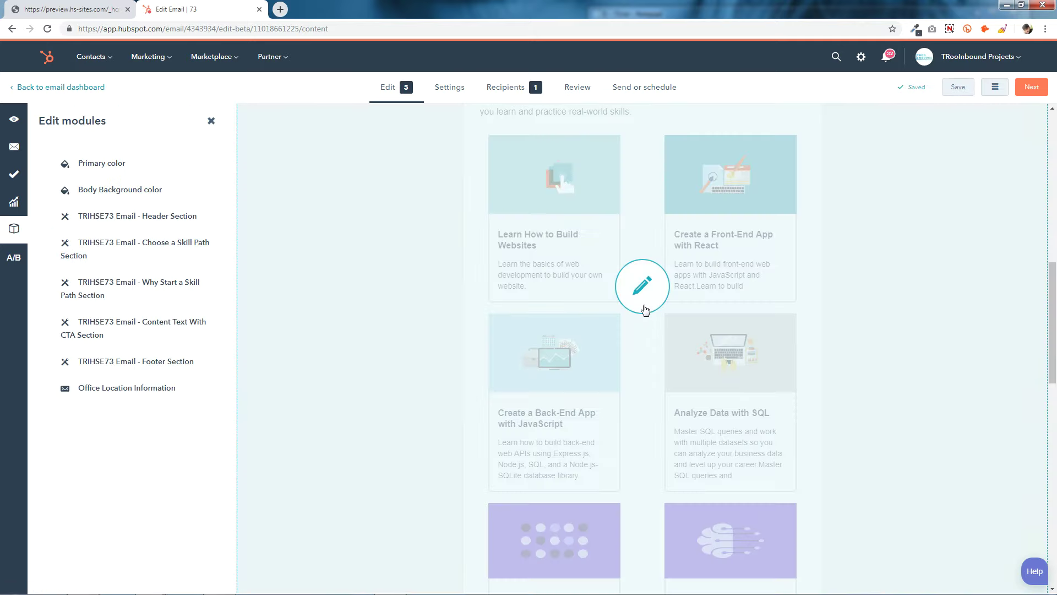
Step: Reopen the Choose a Skill Path section and open the Analyze Data with Python post inside the third Repeat Module item
left_click(643, 306)
scroll(771, 361, "down", 4)
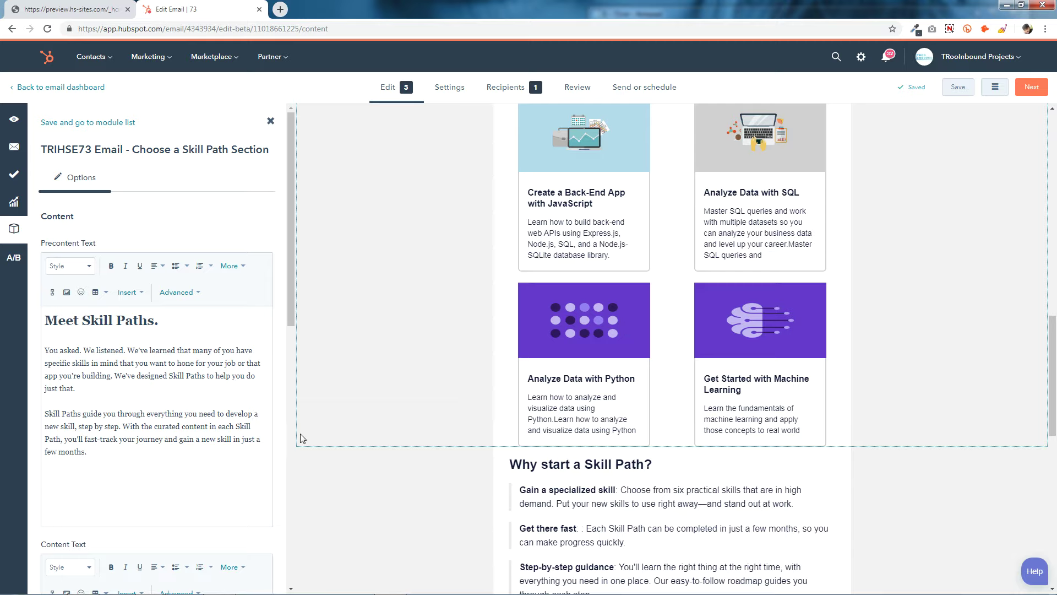
scroll(196, 440, "down", 10)
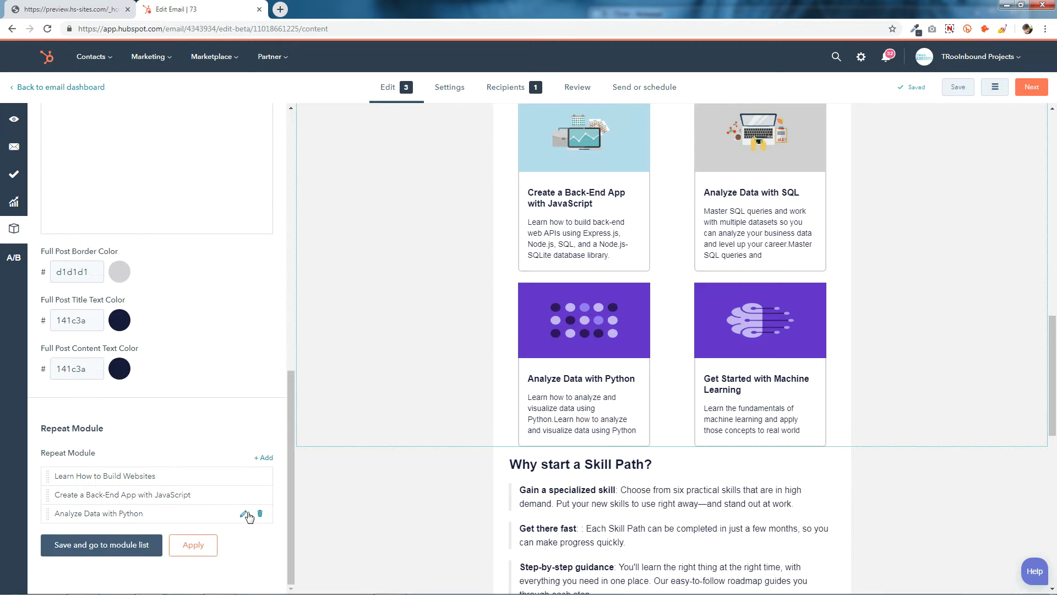
left_click(244, 516)
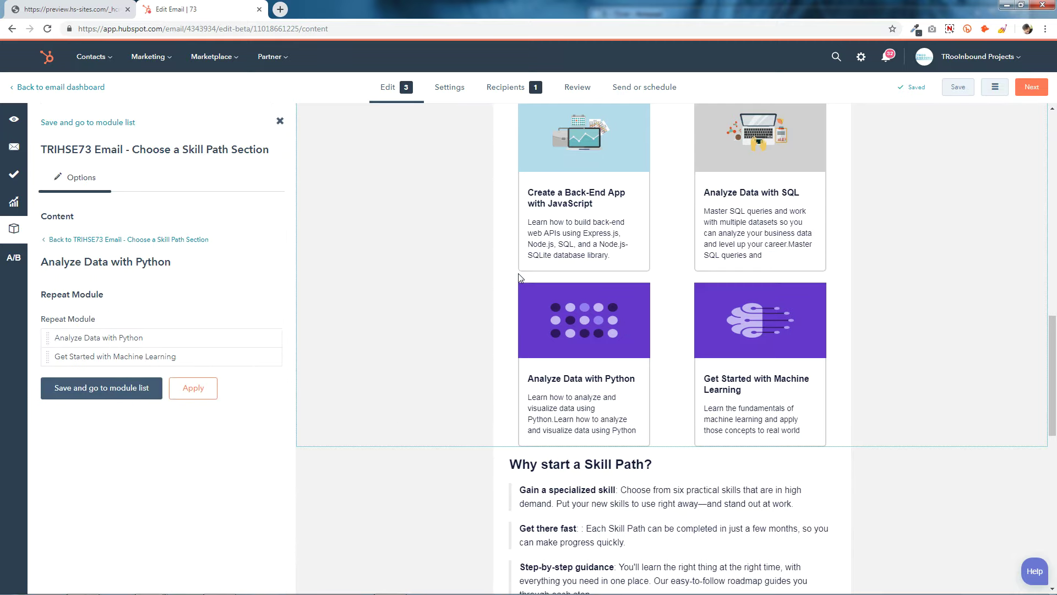
left_click(270, 339)
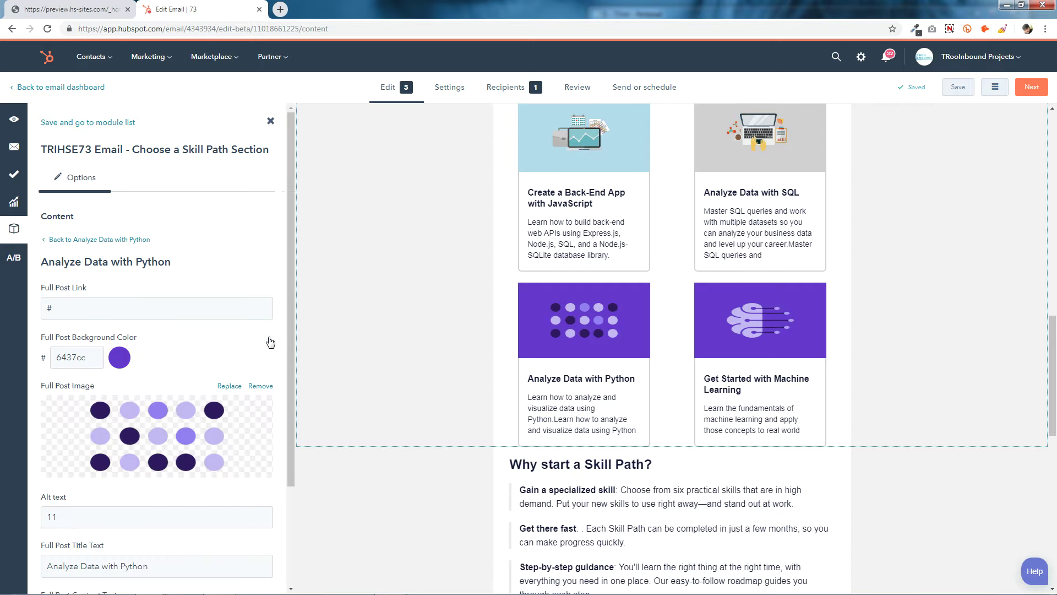
Step: Copy the fifth Full Post Background Color, 475059, from the Notepad list into the Analyze Data with Python post
left_click(103, 357)
left_click(391, 588)
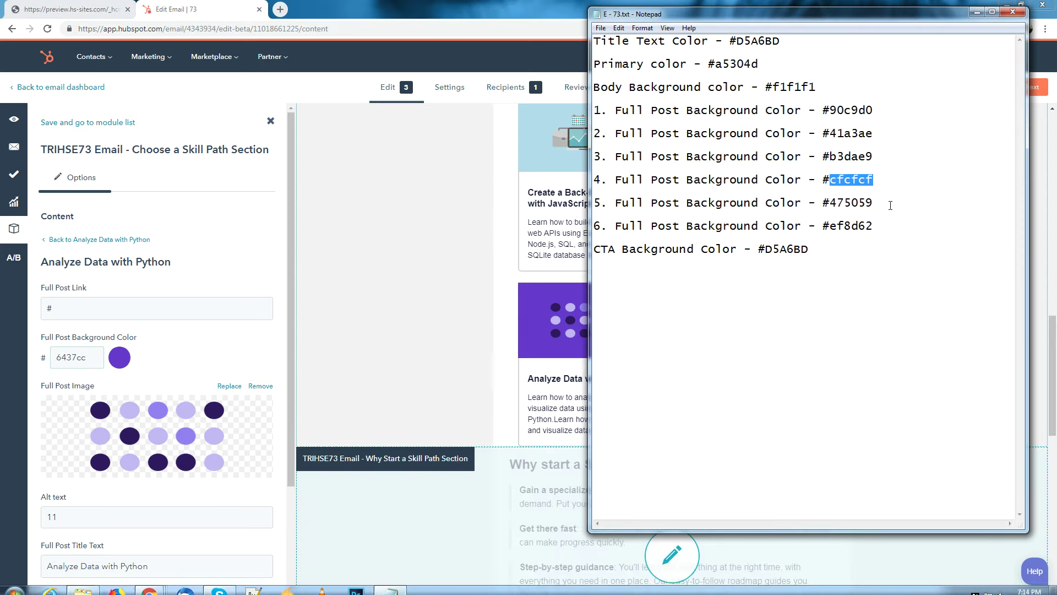
left_click_drag(829, 203, 884, 203)
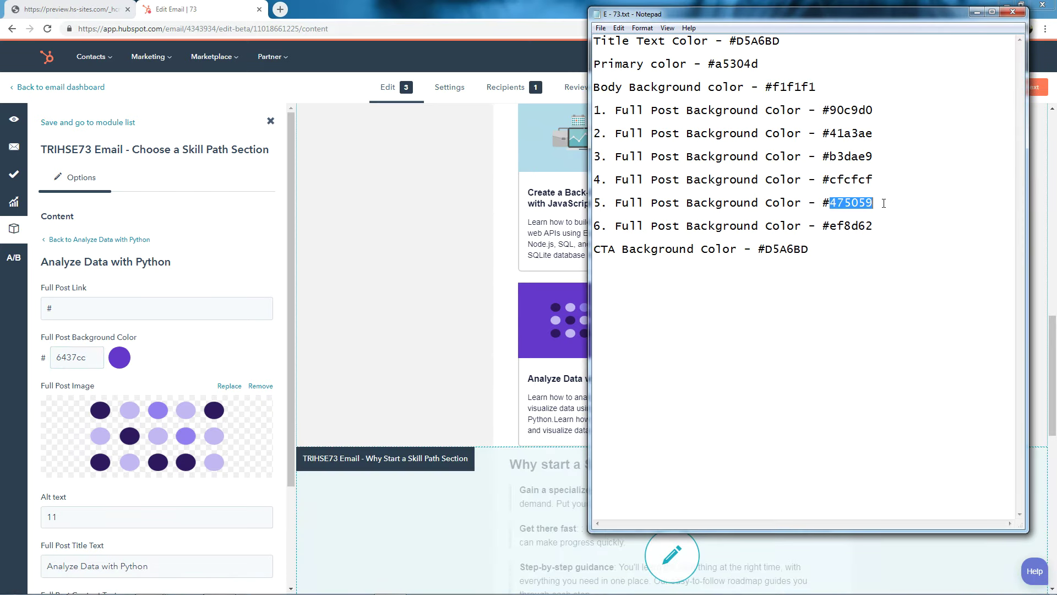
right_click(867, 202)
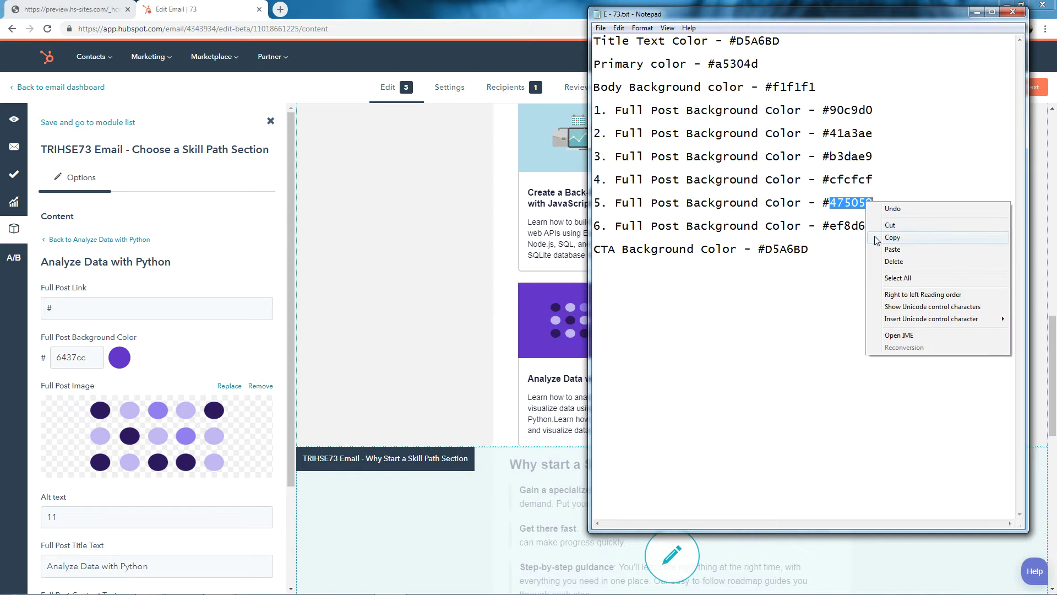
left_click(892, 238)
double_click(94, 355)
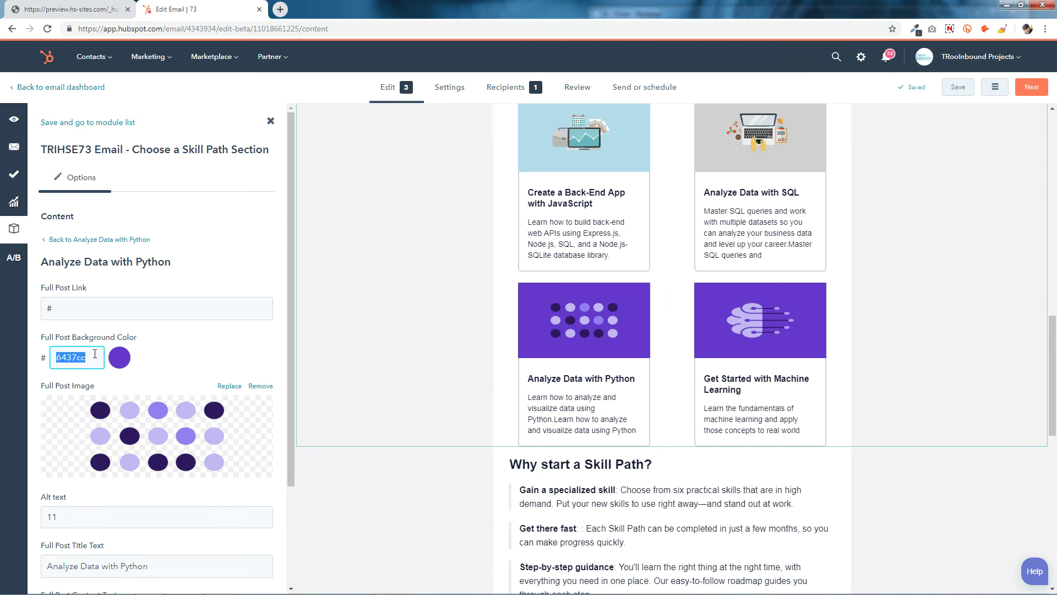
right_click(94, 355)
left_click(113, 384)
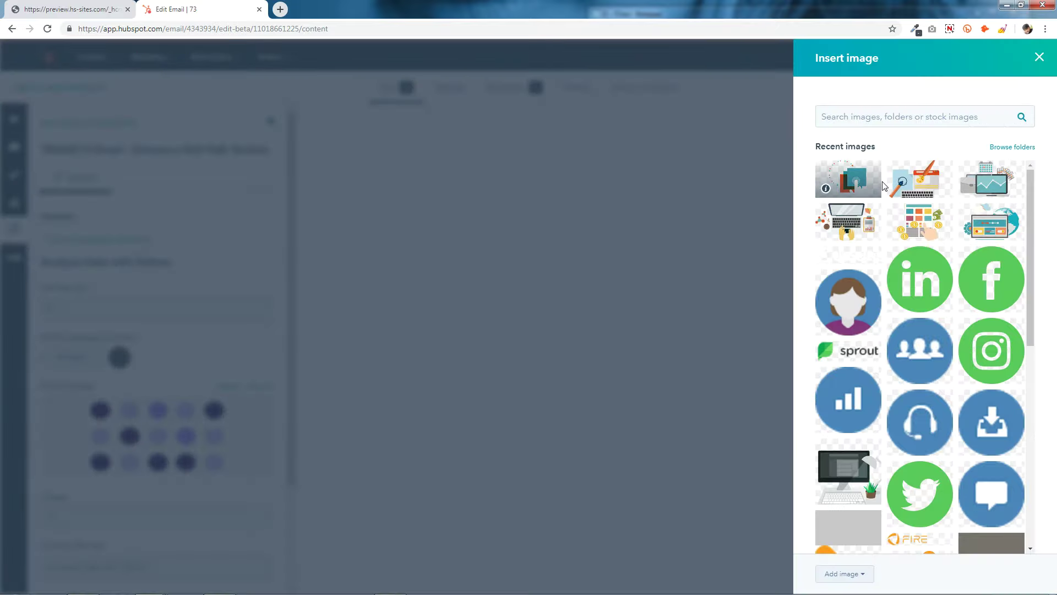
Step: Replace the Analyze Data with Python post image with Image-73.6-1, check its title and content text, and save the section
left_click(226, 448)
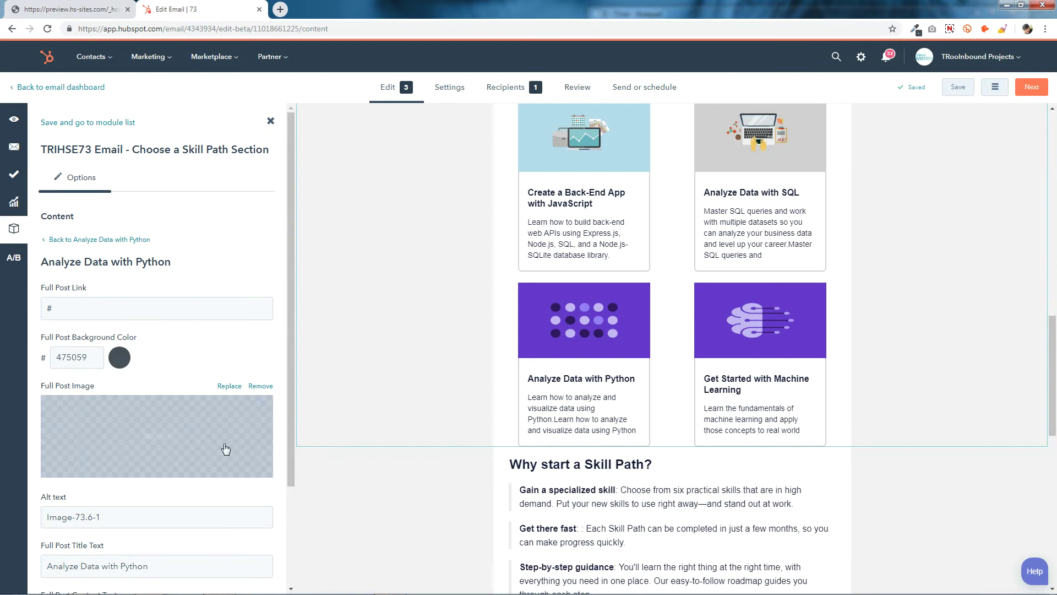
scroll(165, 462, "down", 3)
triple_click(172, 435)
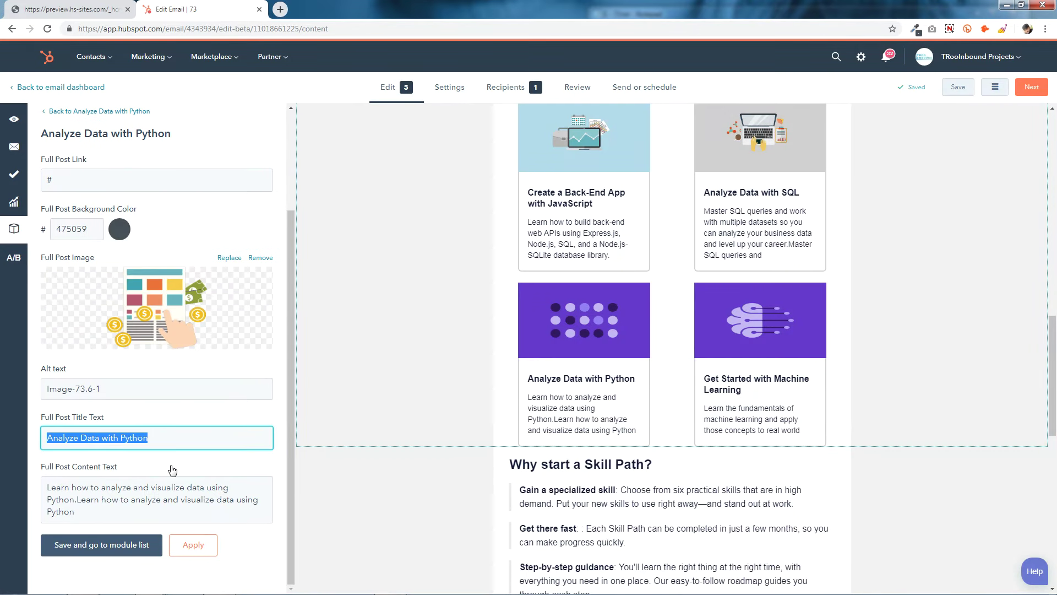
left_click_drag(49, 489, 95, 512)
left_click(208, 546)
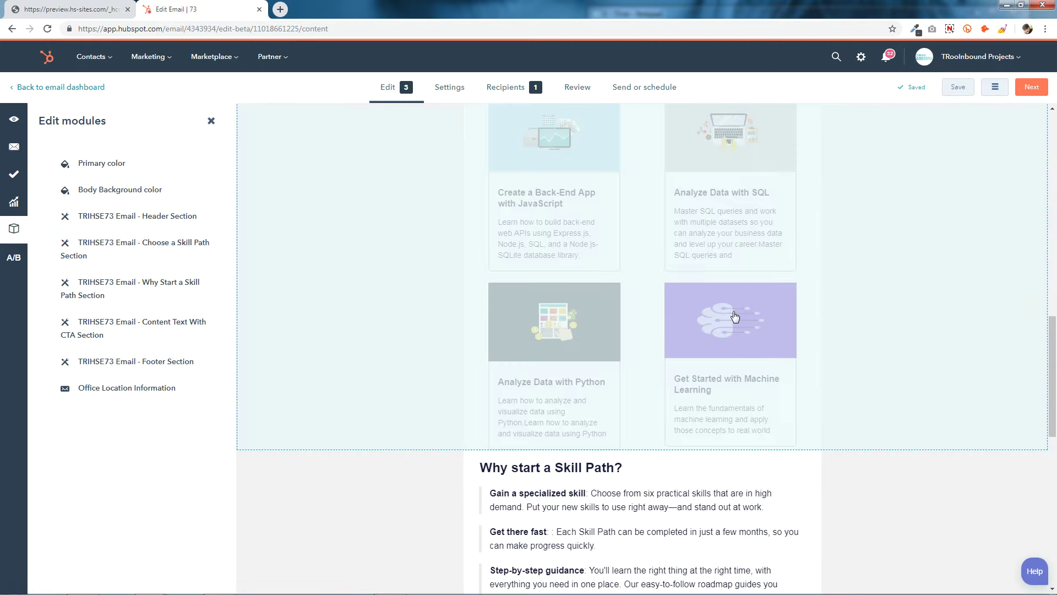
Step: Reopen the Choose a Skill Path section and open the Get Started with Machine Learning post inside the third Repeat Module item
left_click(654, 330)
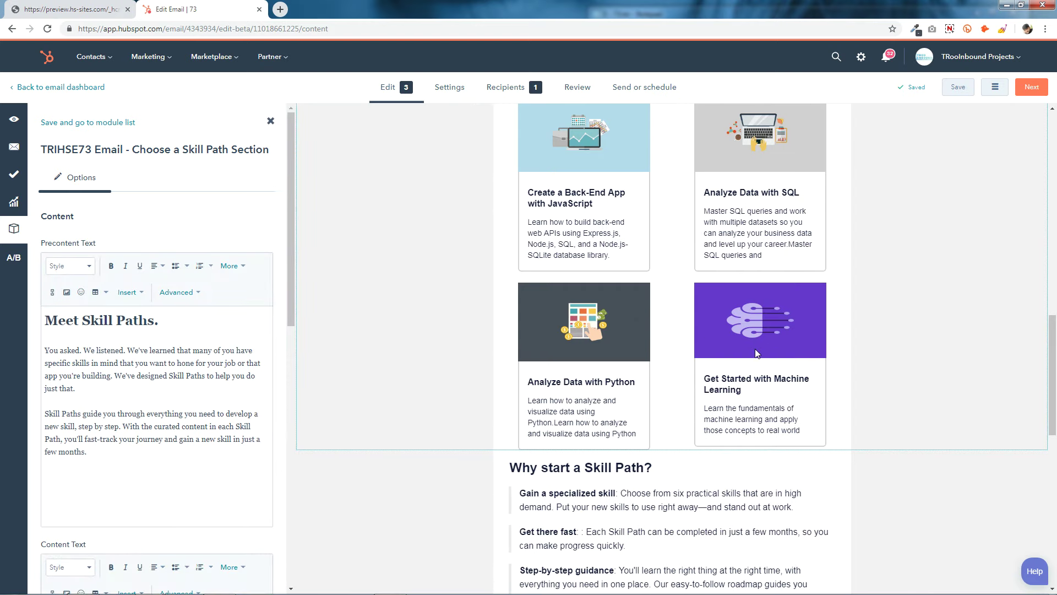
scroll(207, 413, "down", 15)
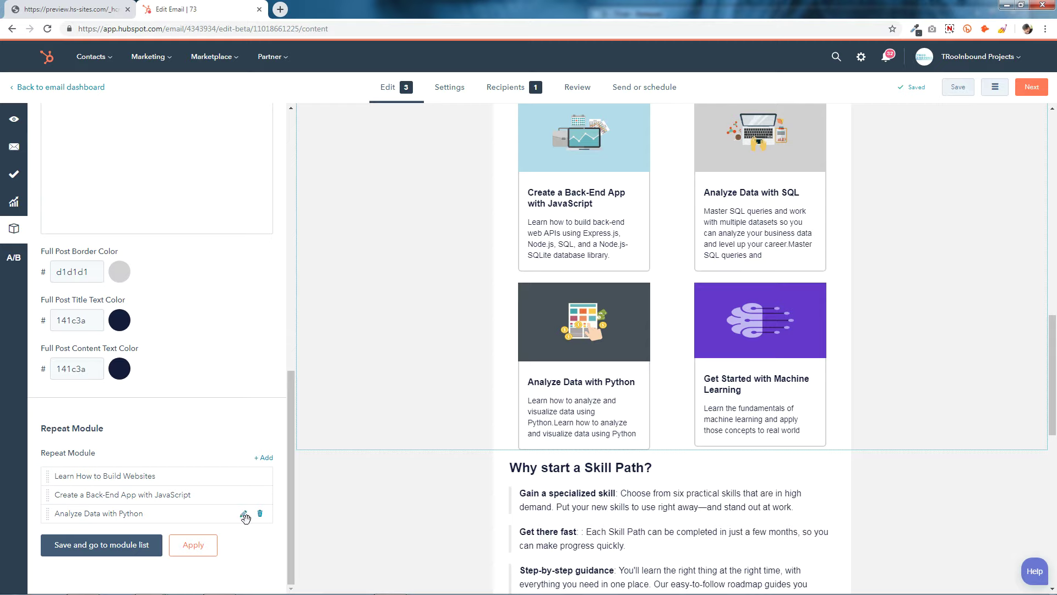
left_click(243, 514)
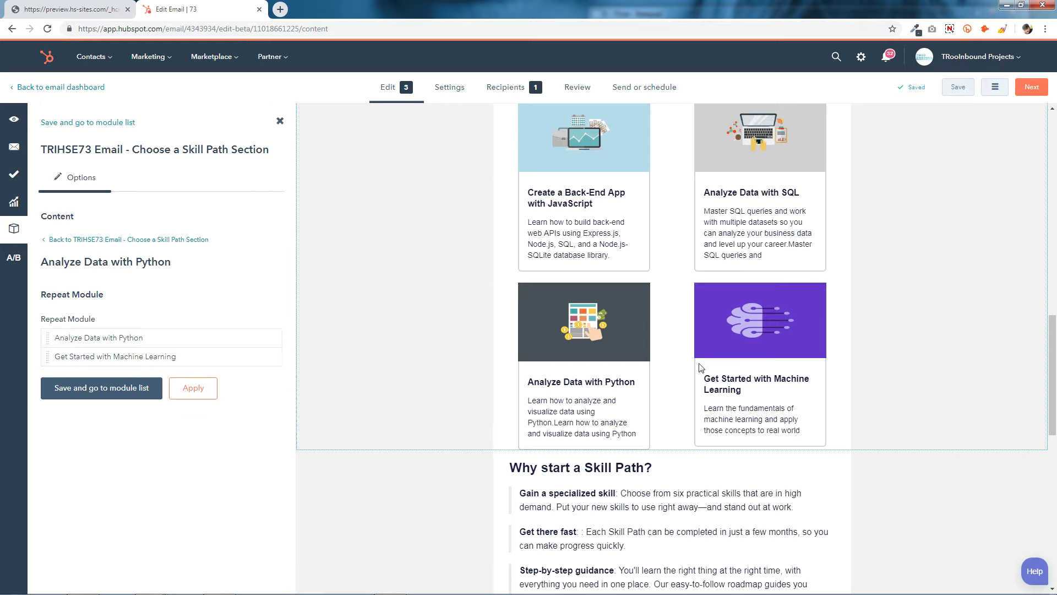
left_click(271, 360)
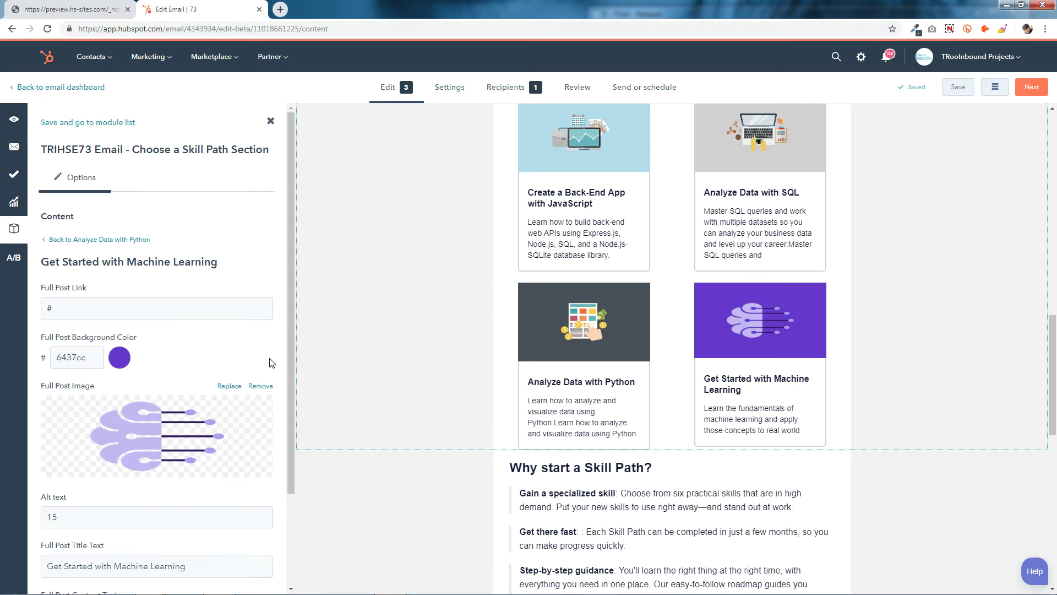
Step: Copy the sixth Full Post Background Color, ef8d62, from the Notepad list into the Get Started with Machine Learning post
left_click(145, 318)
left_click(72, 357)
left_click(385, 585)
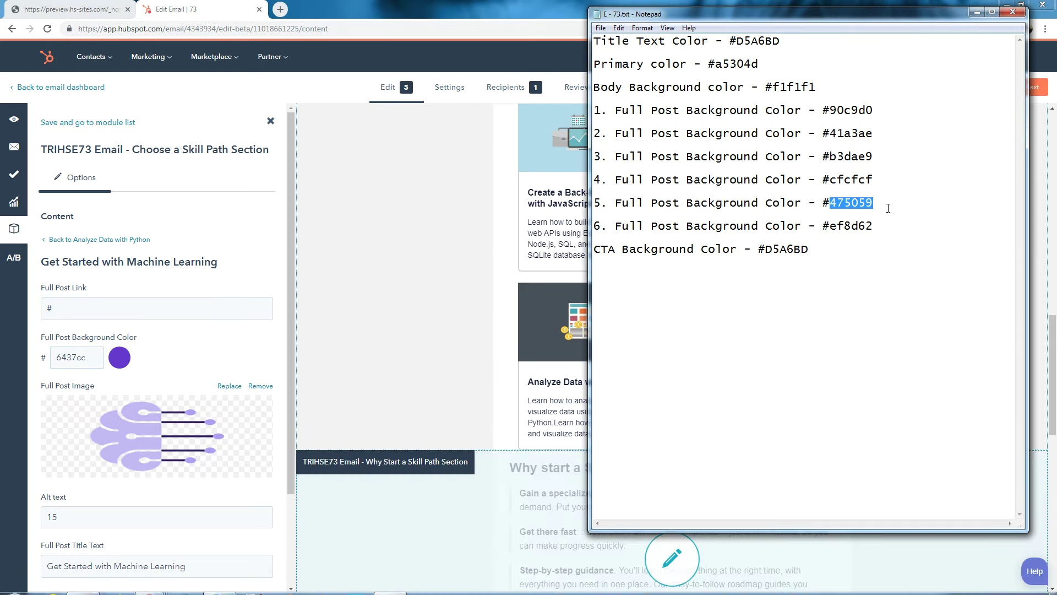
left_click_drag(830, 226, 889, 227)
right_click(867, 227)
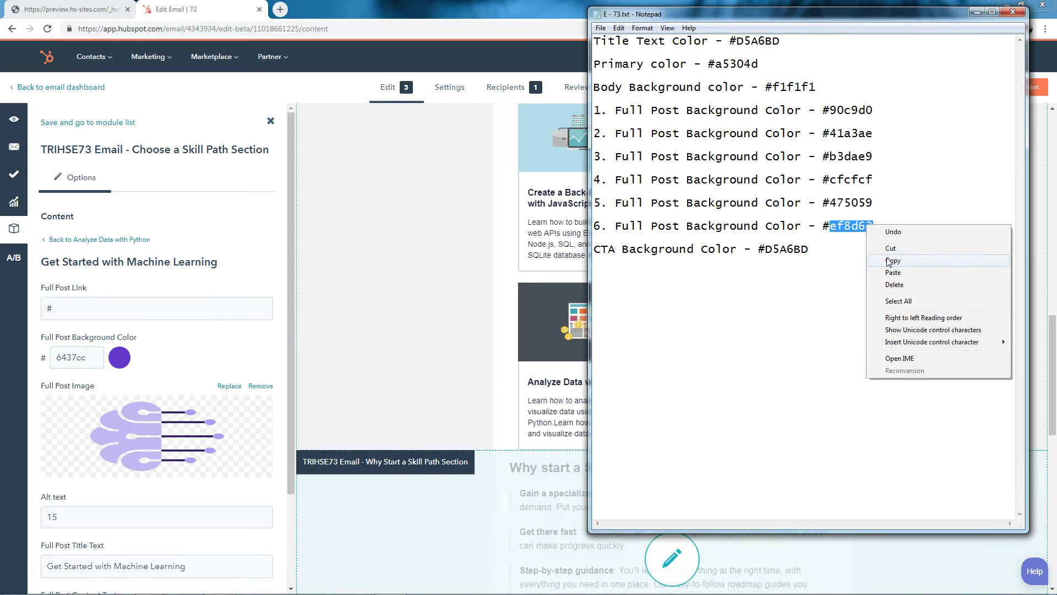
left_click(887, 261)
double_click(92, 358)
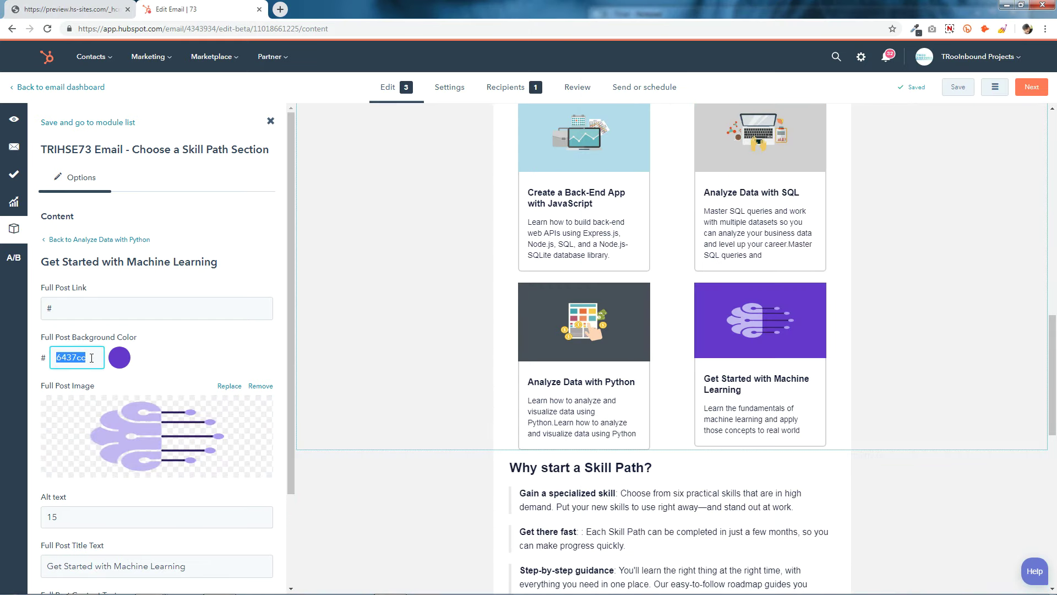
right_click(92, 358)
left_click(126, 391)
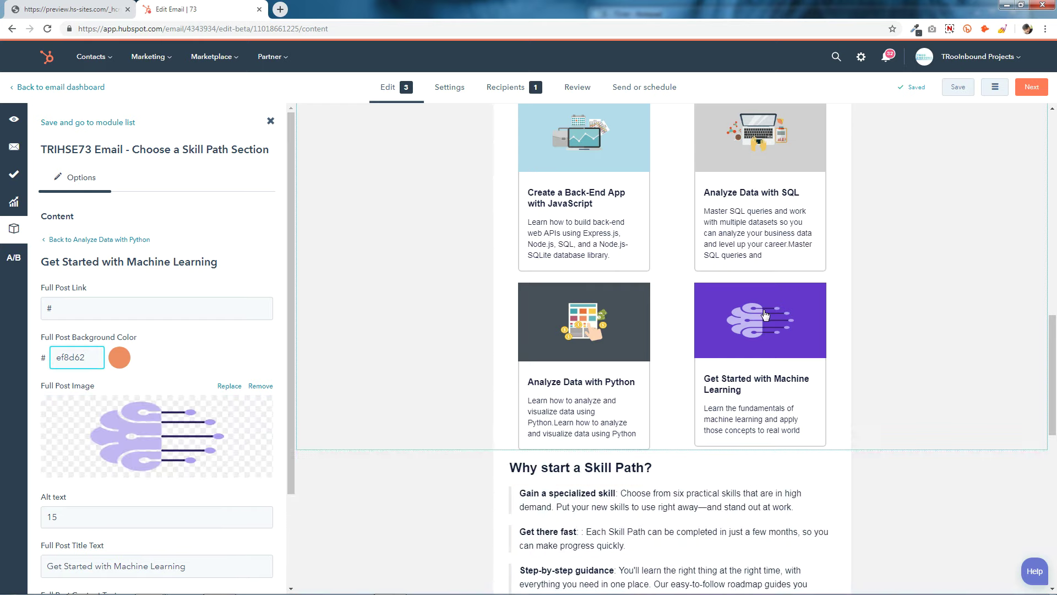
Step: Replace the Get Started with Machine Learning post image with Image-73.5-1, check its title and content text, and save the section
left_click(132, 468)
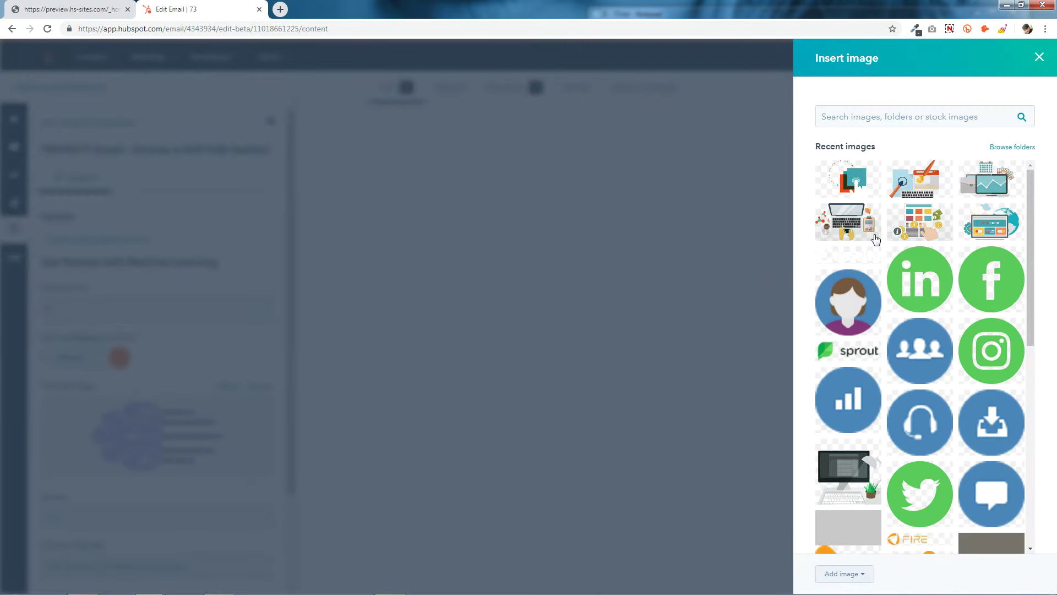
left_click(1003, 220)
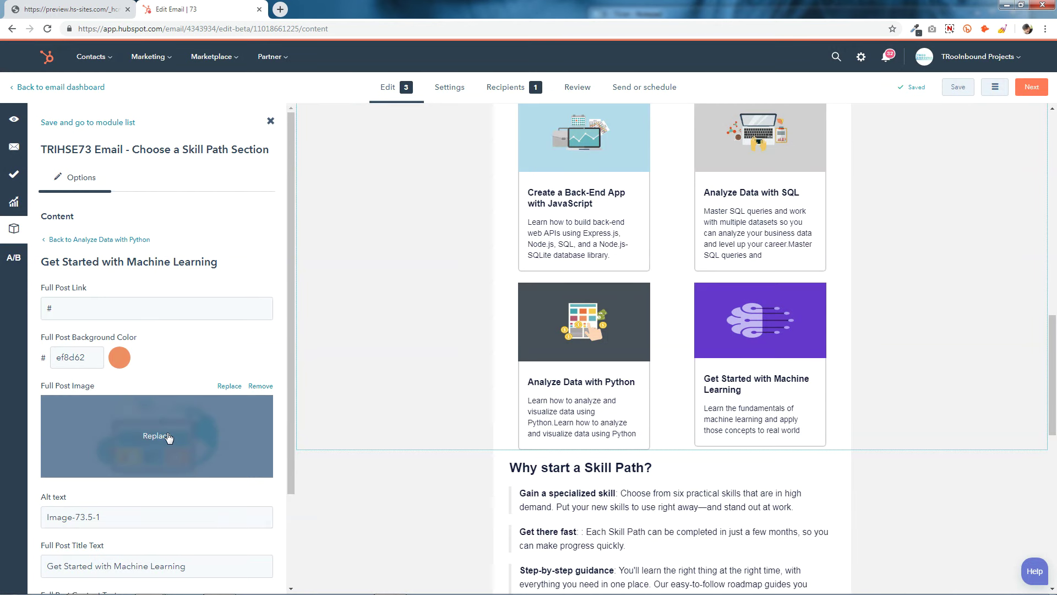
scroll(273, 427, "down", 3)
left_click(232, 446)
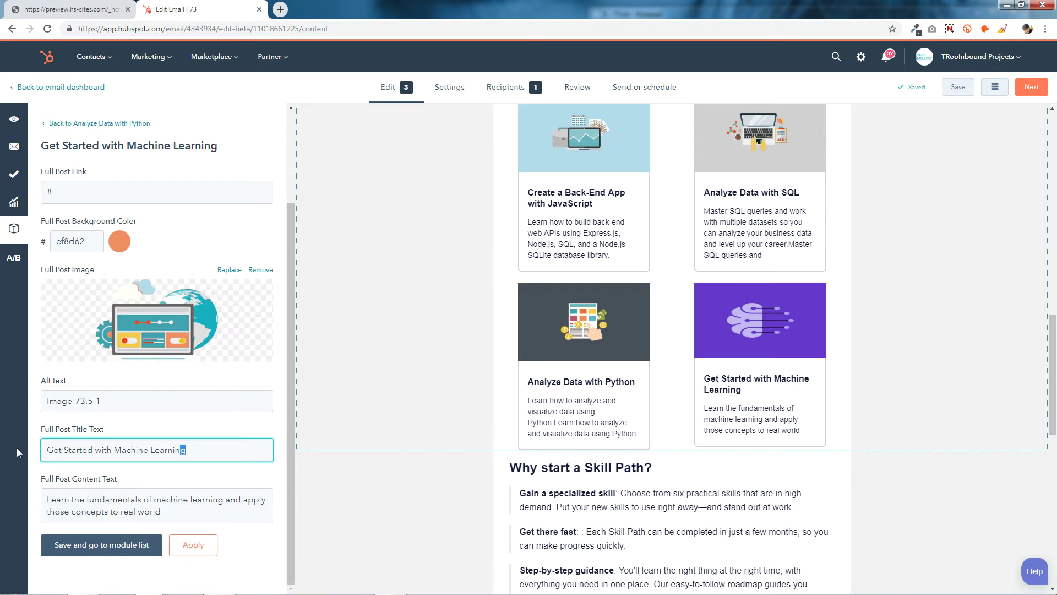
key("ctrl+a")
left_click(231, 447)
left_click(201, 520)
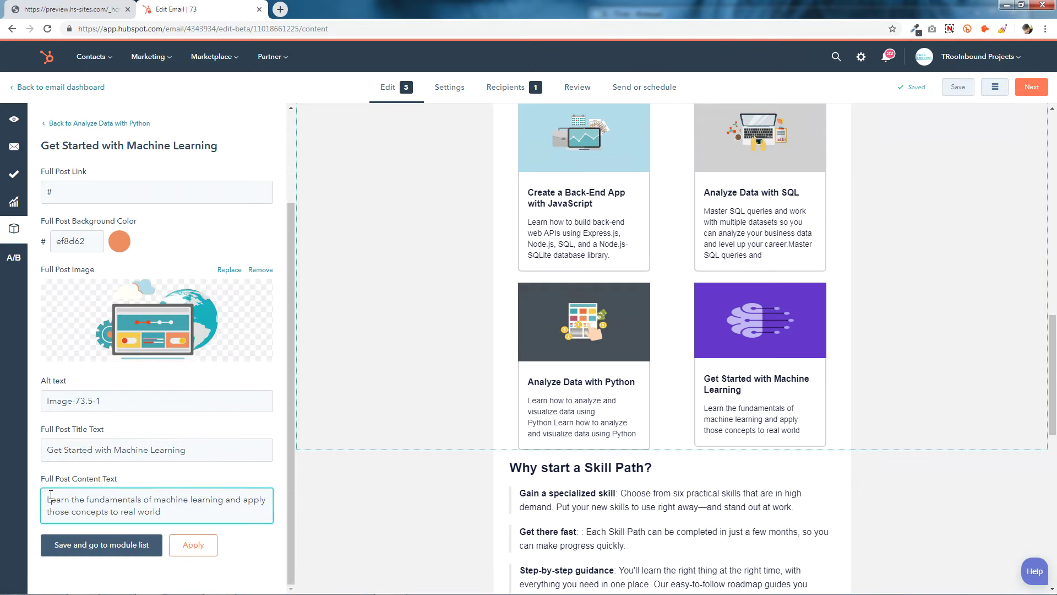
key("ctrl+a")
left_click(126, 545)
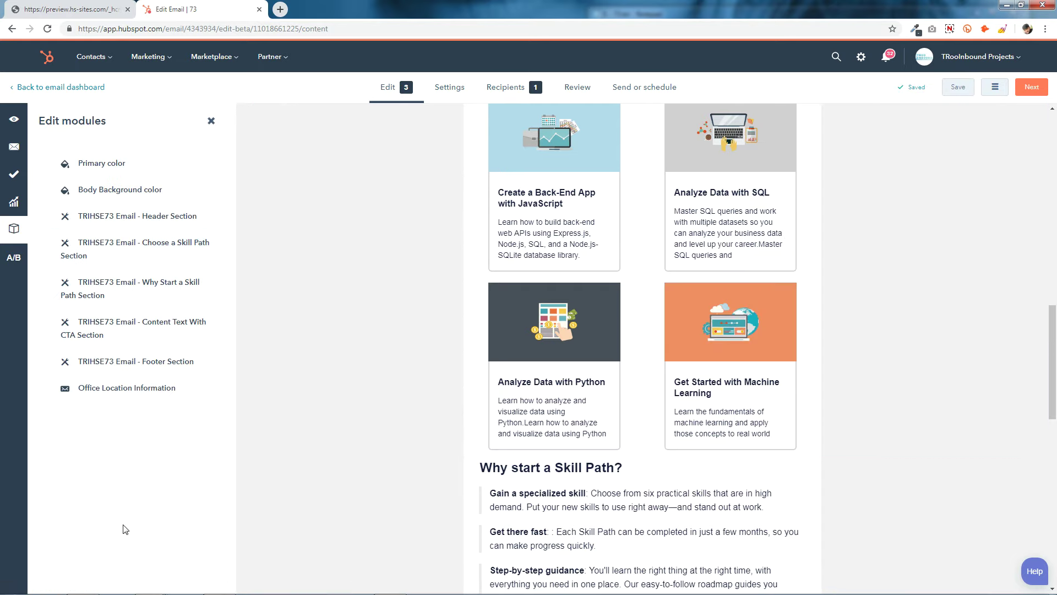
Step: Review the Skill Path posts in the preview, and examine the Why Start a Skill Path section's title color, title text and border color
scroll(650, 429, "down", 4)
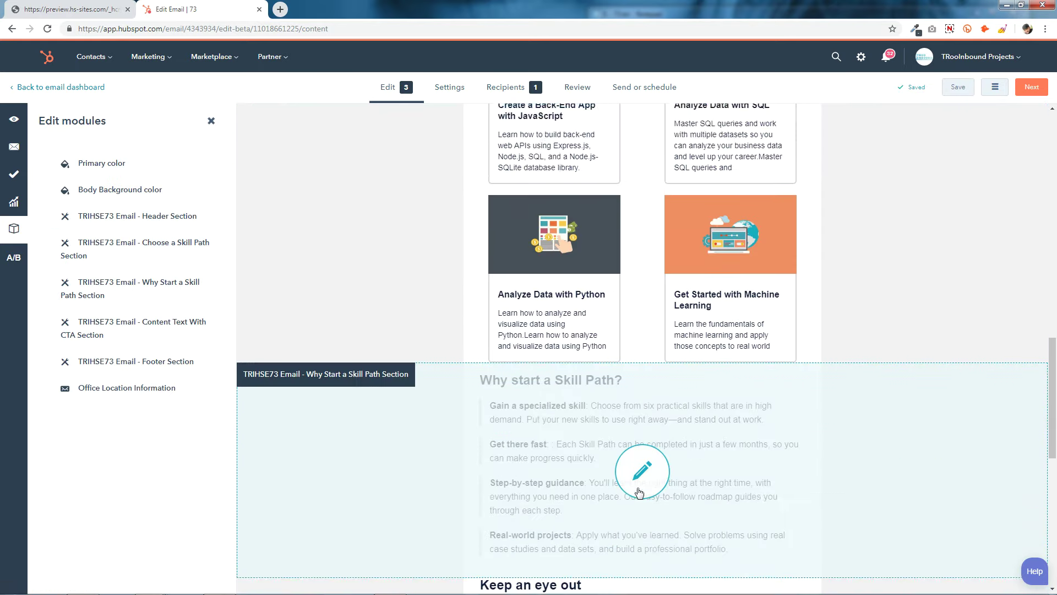
scroll(639, 336, "up", 8)
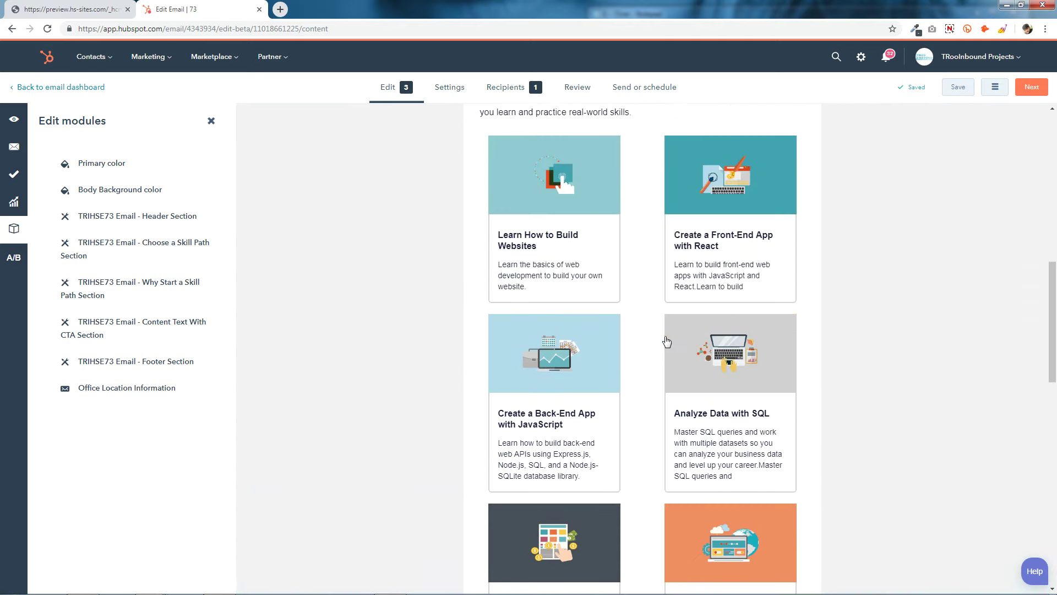
left_click(641, 304)
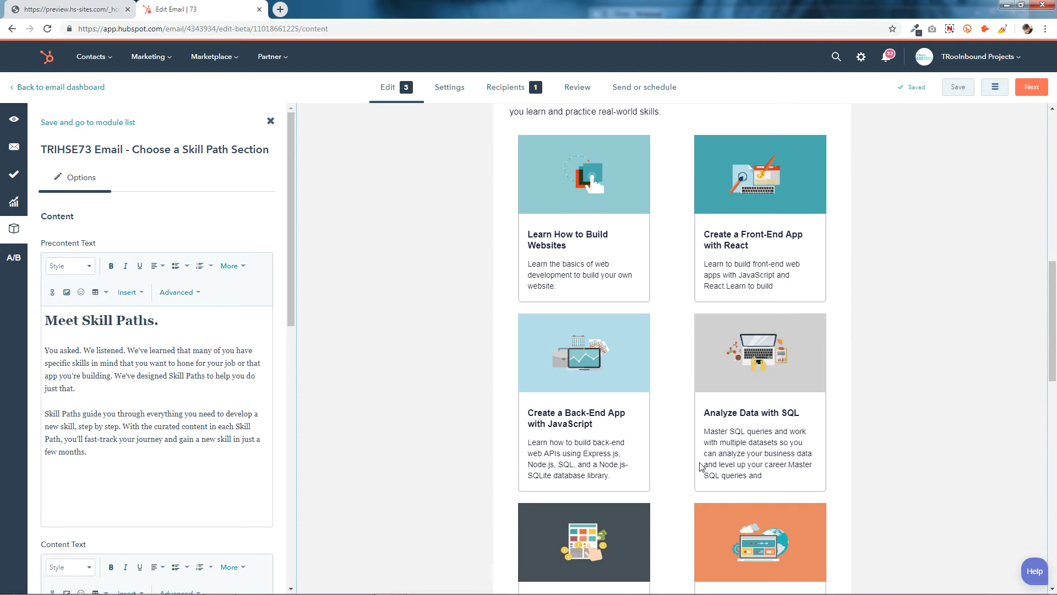
scroll(699, 465, "down", 11)
left_click(677, 234)
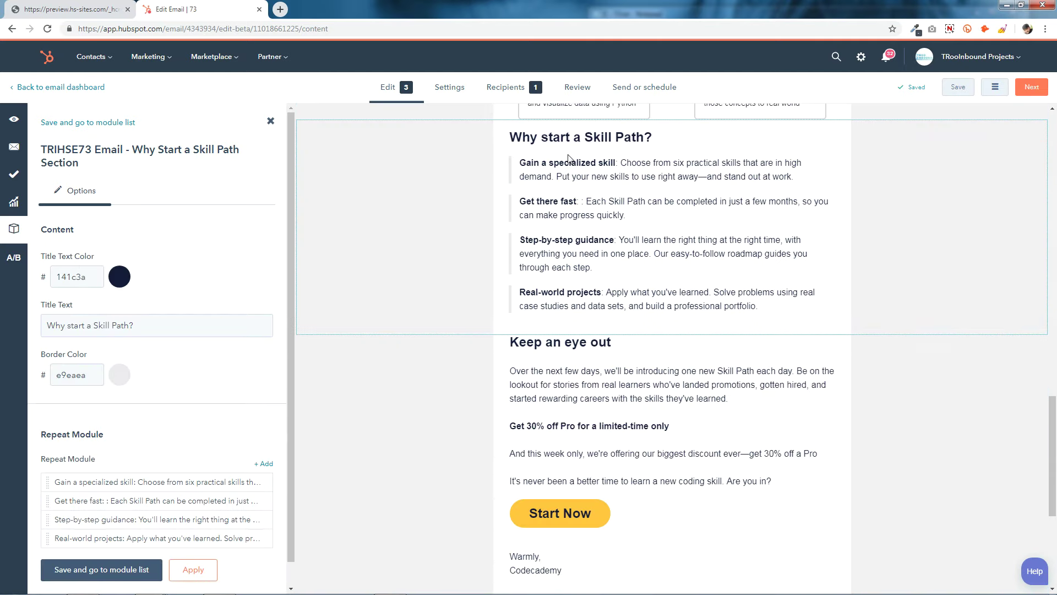
left_click(120, 277)
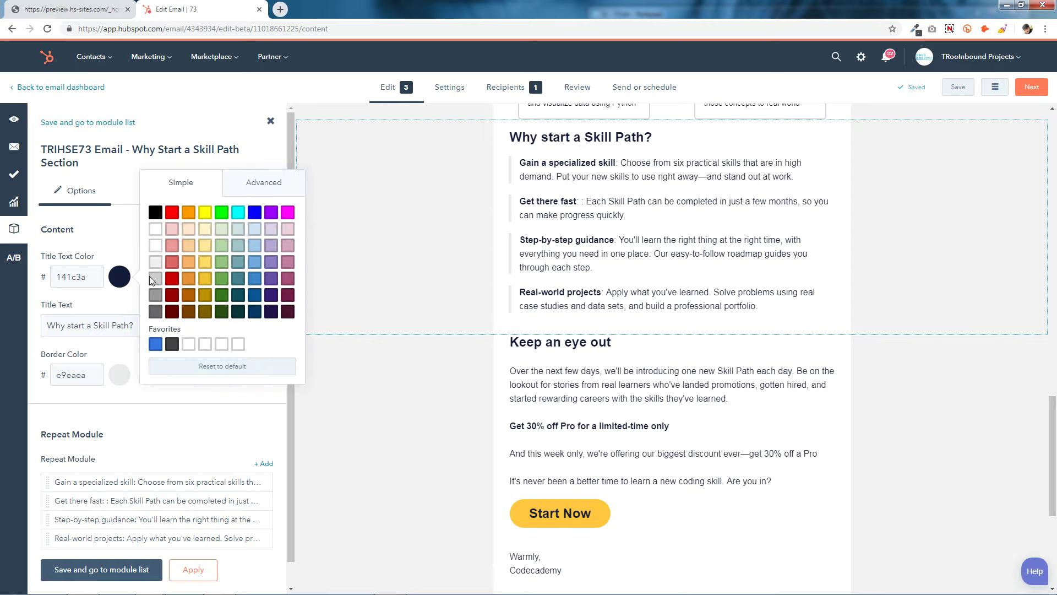
triple_click(100, 329)
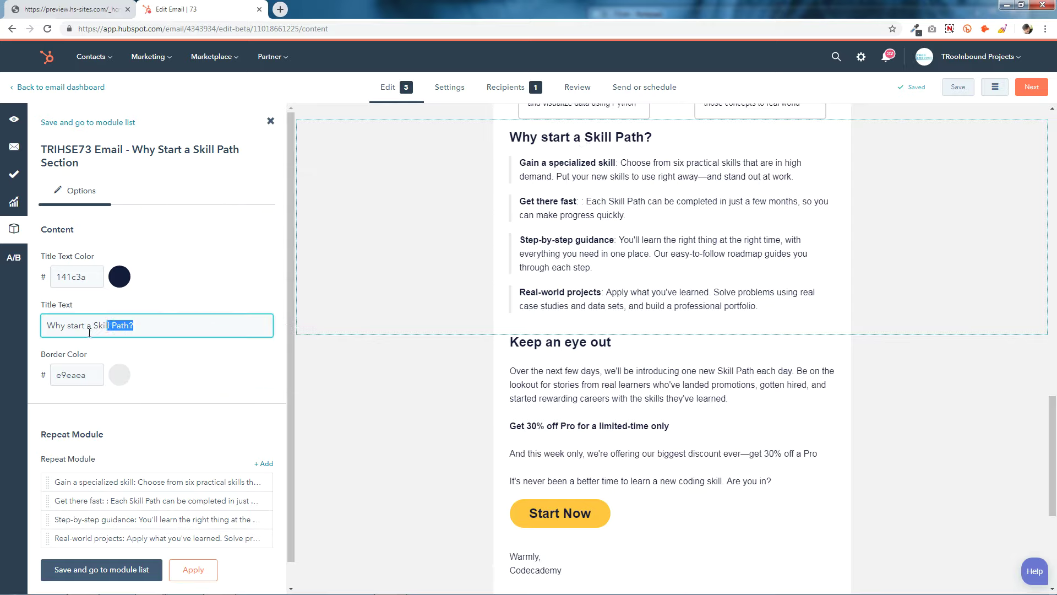
left_click(161, 324)
left_click(93, 375)
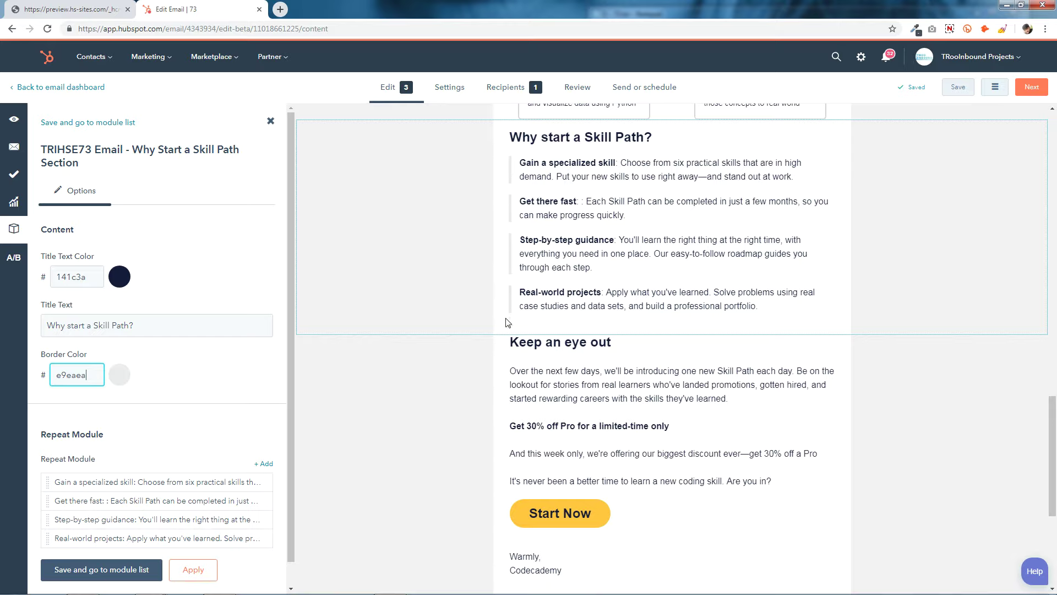
left_click(126, 379)
left_click(120, 374)
Step: Add two items to the Why Start a Skill Path section's Repeat Module with the default content, and save the section
scroll(168, 361, "down", 1)
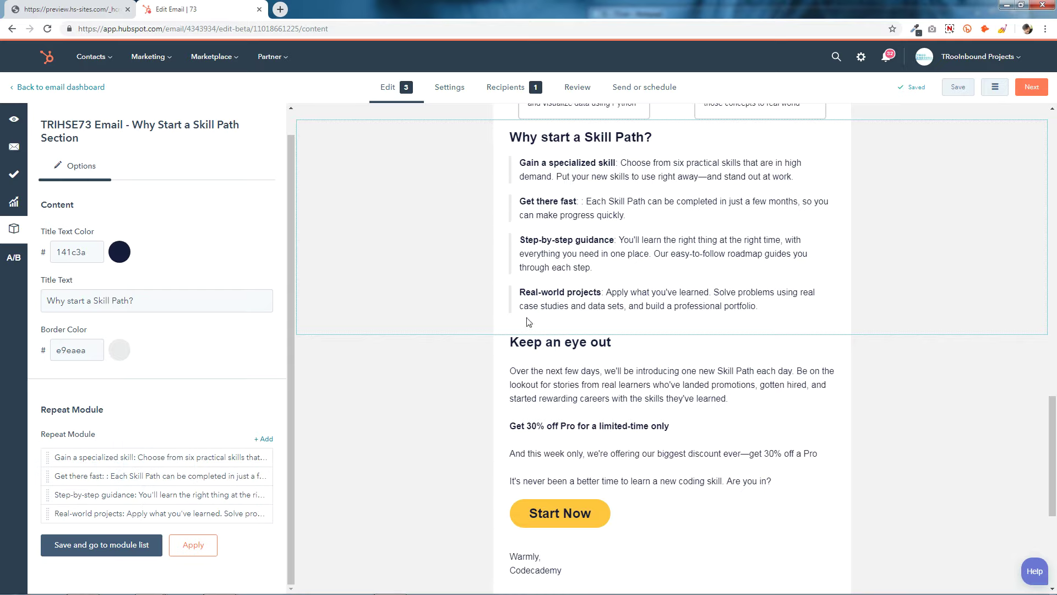
left_click(259, 453)
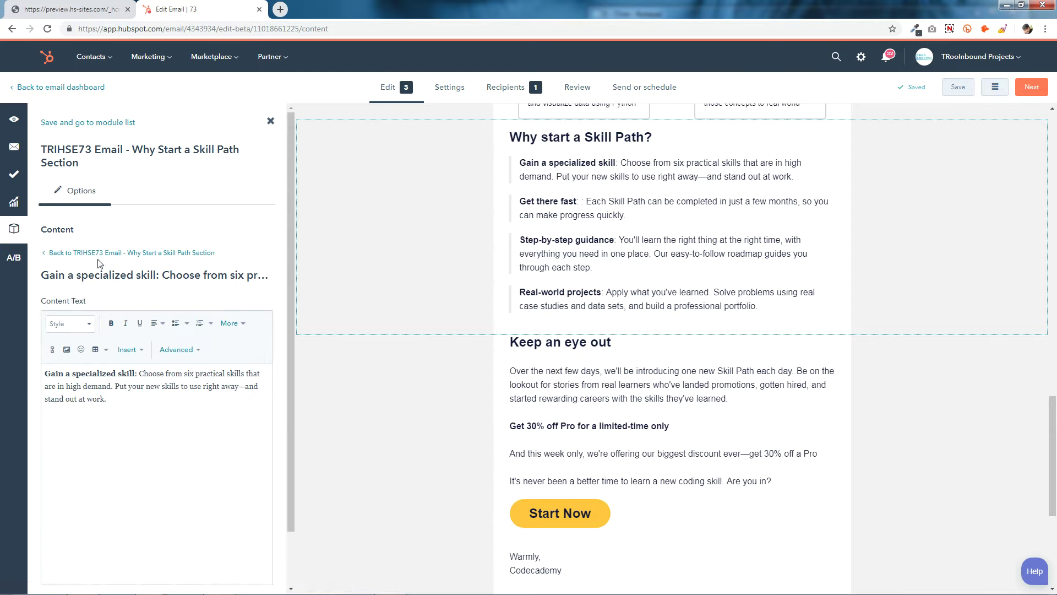
left_click(99, 254)
scroll(149, 425, "down", 1)
left_click(260, 422)
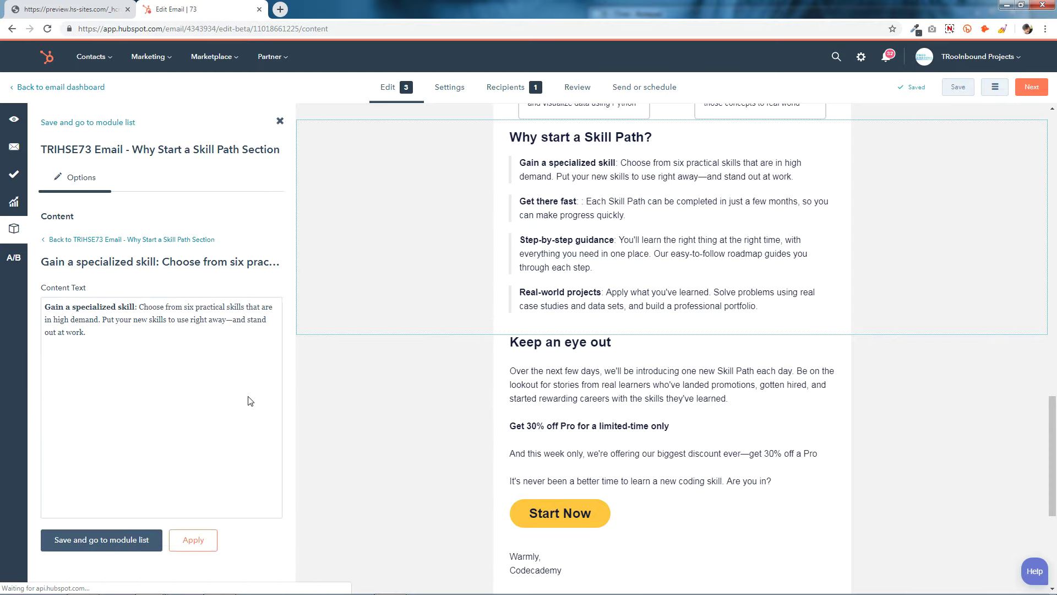
left_click(71, 253)
scroll(154, 385, "down", 1)
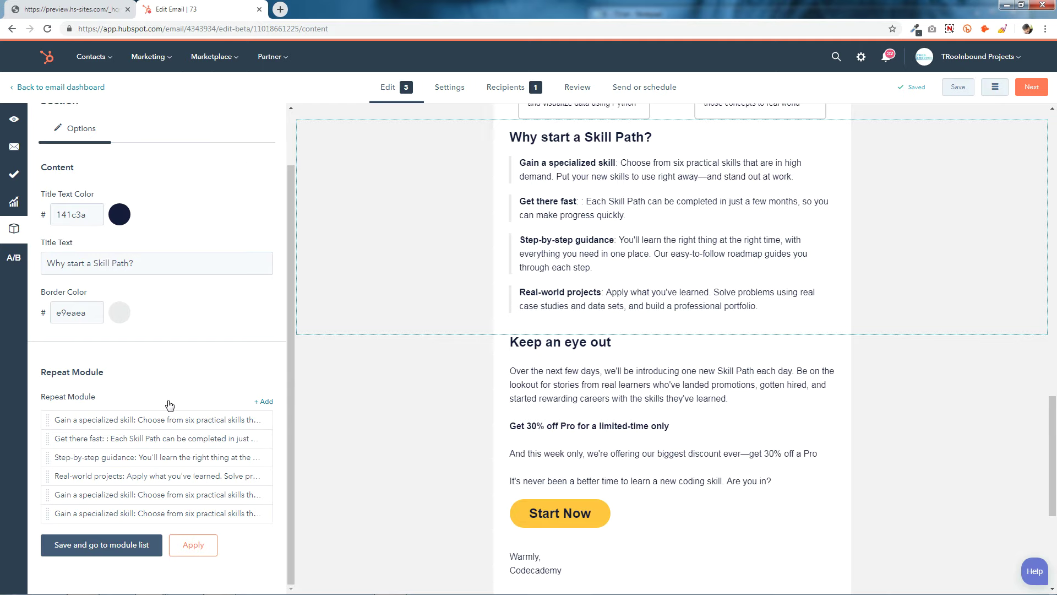
left_click(100, 545)
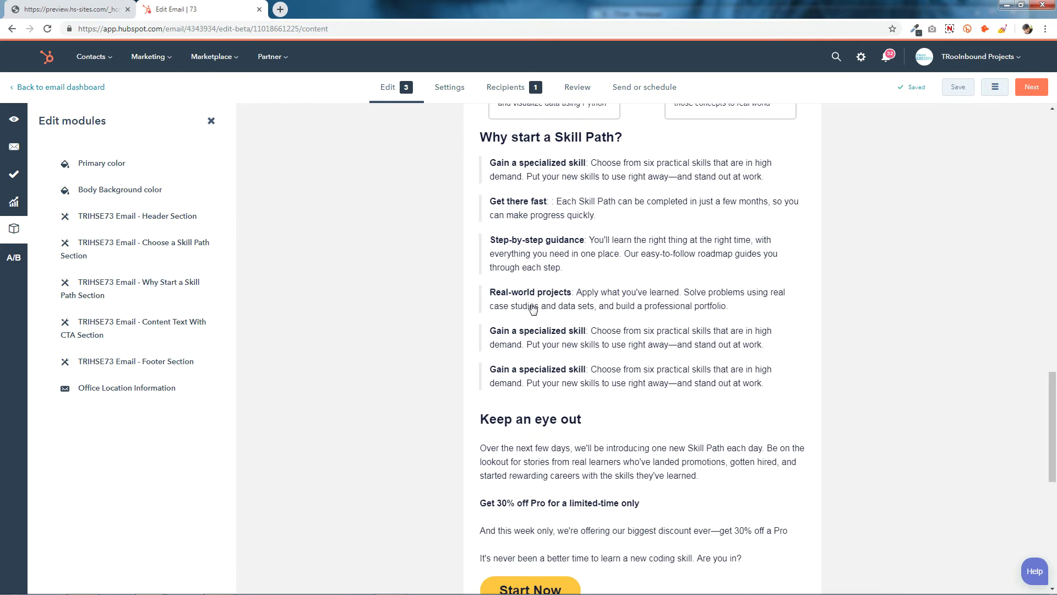
Step: Delete the two extra Gain a specialized skill items at the end of the section's Repeat Module and save the section
left_click(642, 270)
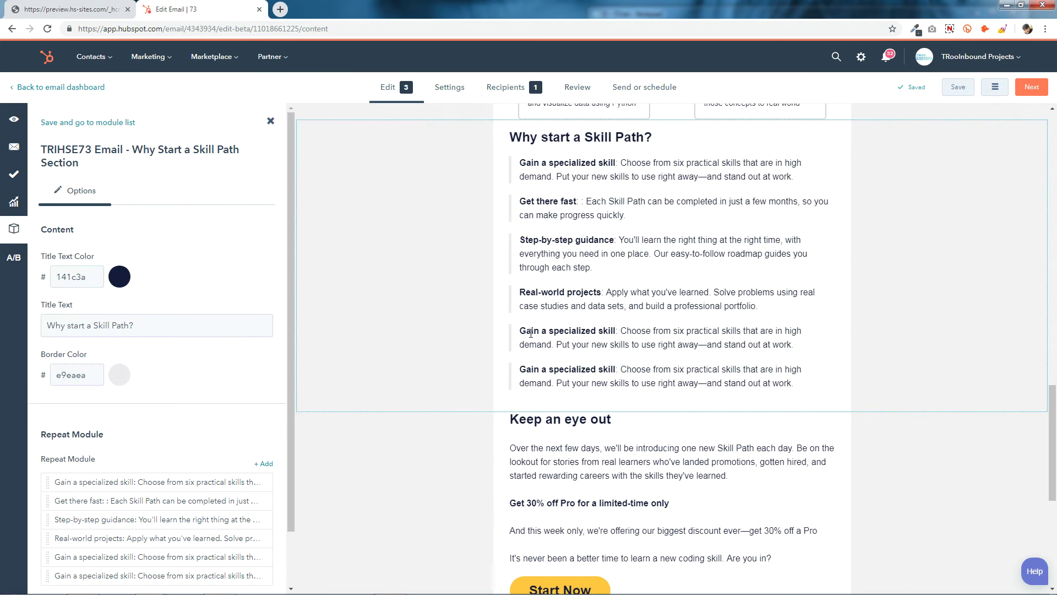
scroll(201, 397, "down", 2)
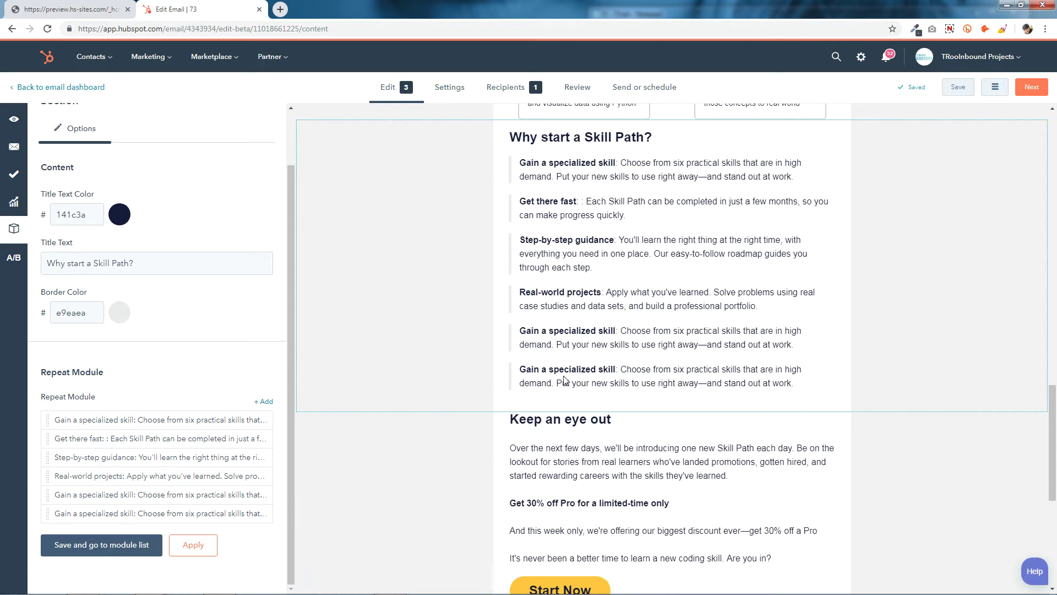
left_click(260, 513)
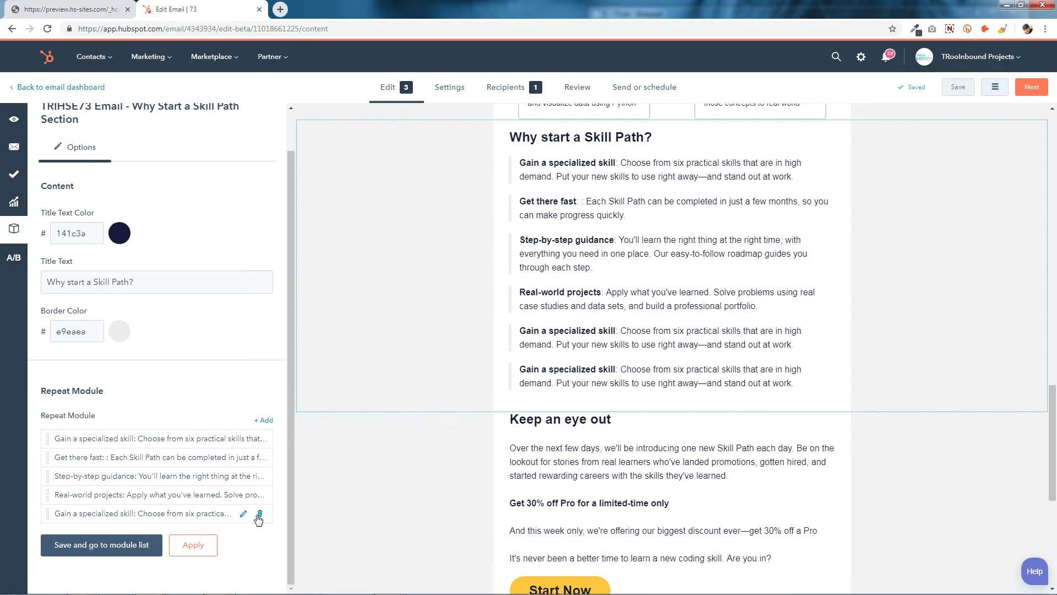
left_click(260, 514)
left_click(145, 545)
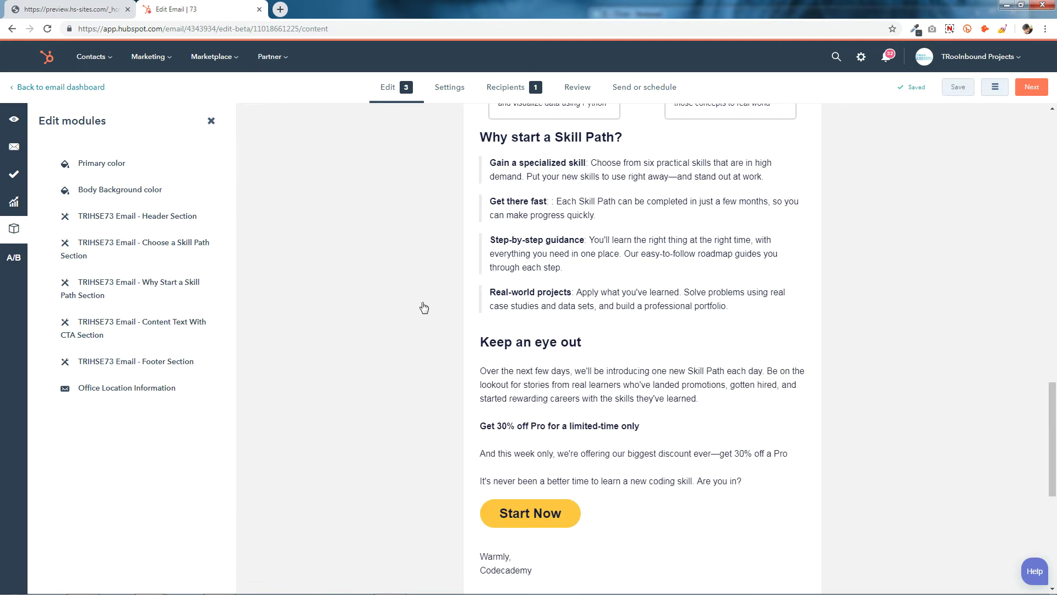
Step: Open the Gain a specialized skill item in the Why Start a Skill Path section, check its content text, and save the section
left_click(638, 230)
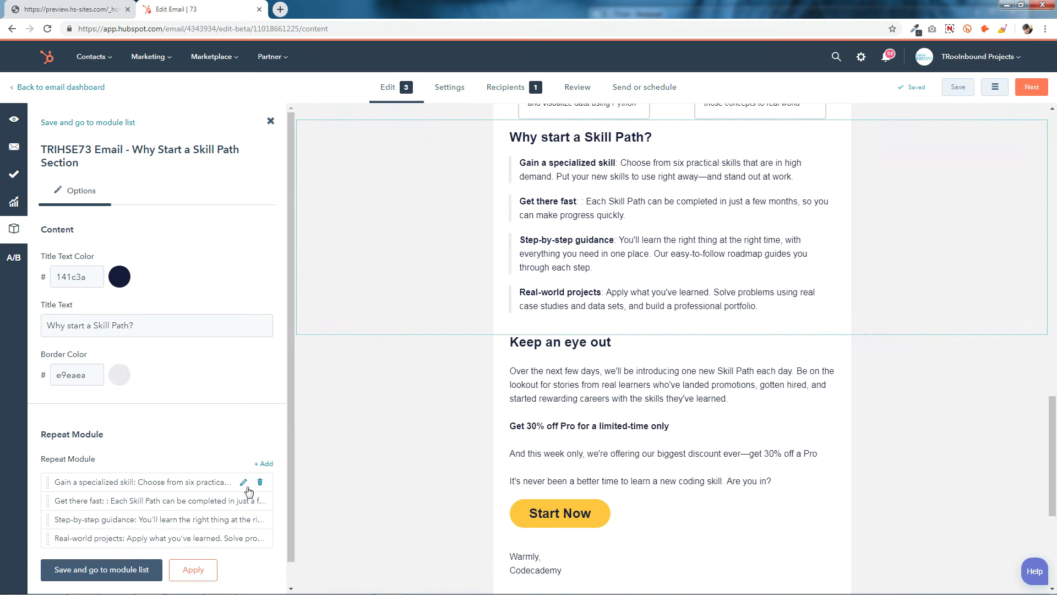
left_click(243, 483)
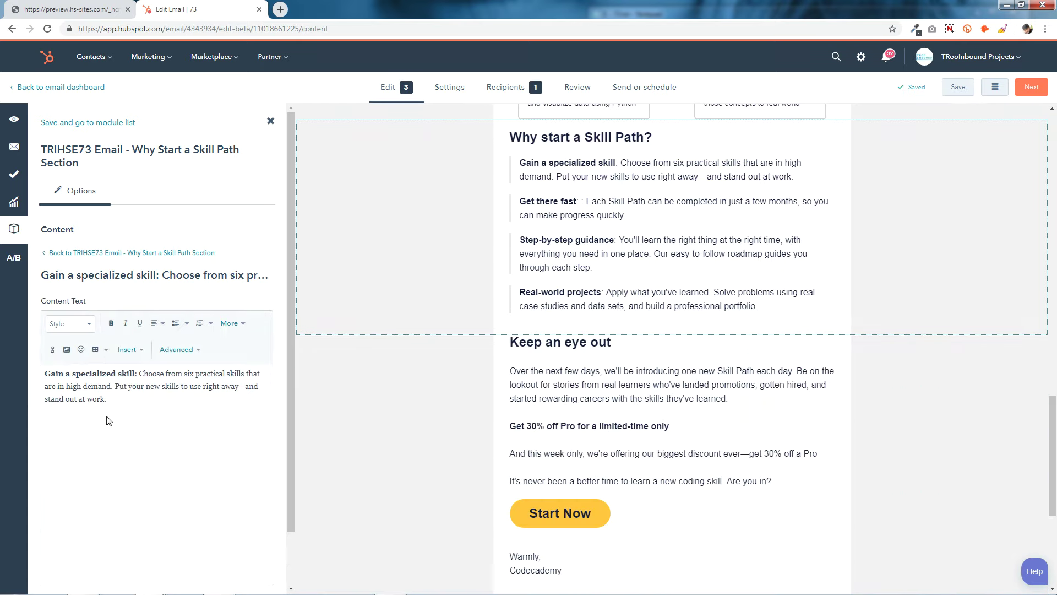
scroll(110, 413, "down", 1)
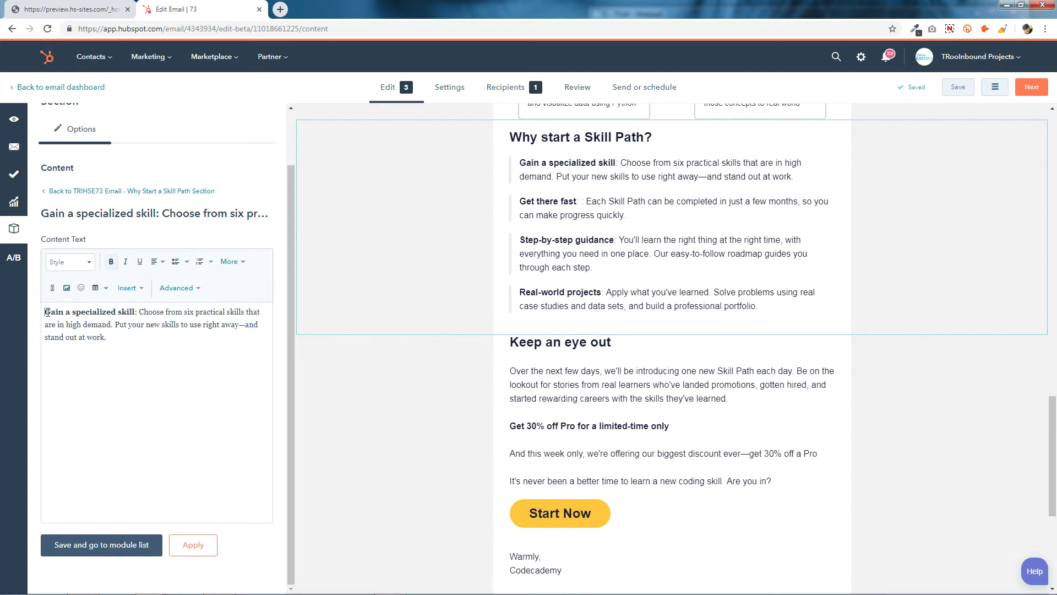
left_click_drag(46, 312, 147, 335)
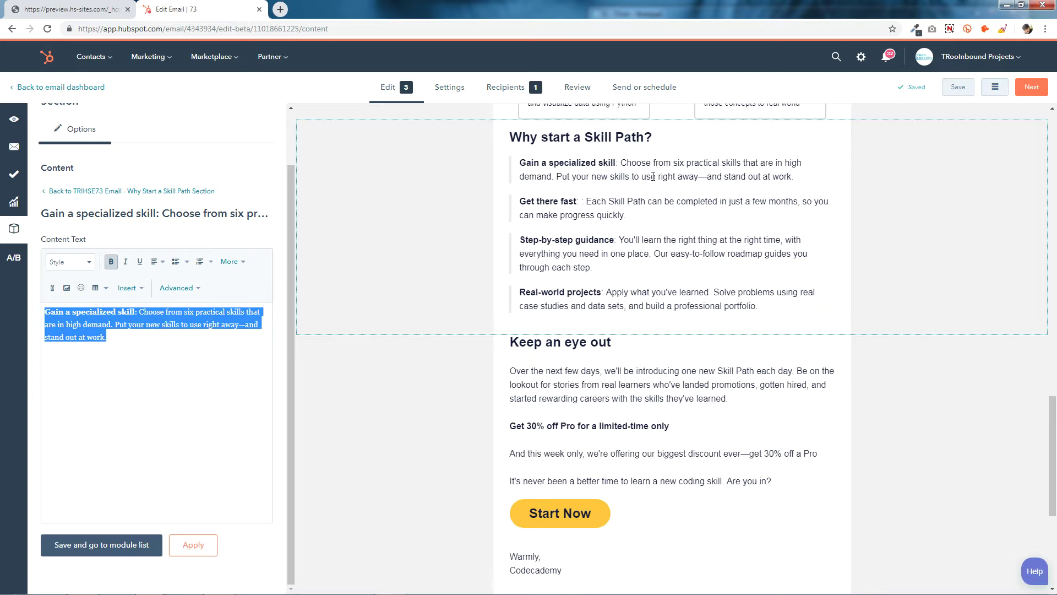
left_click(165, 384)
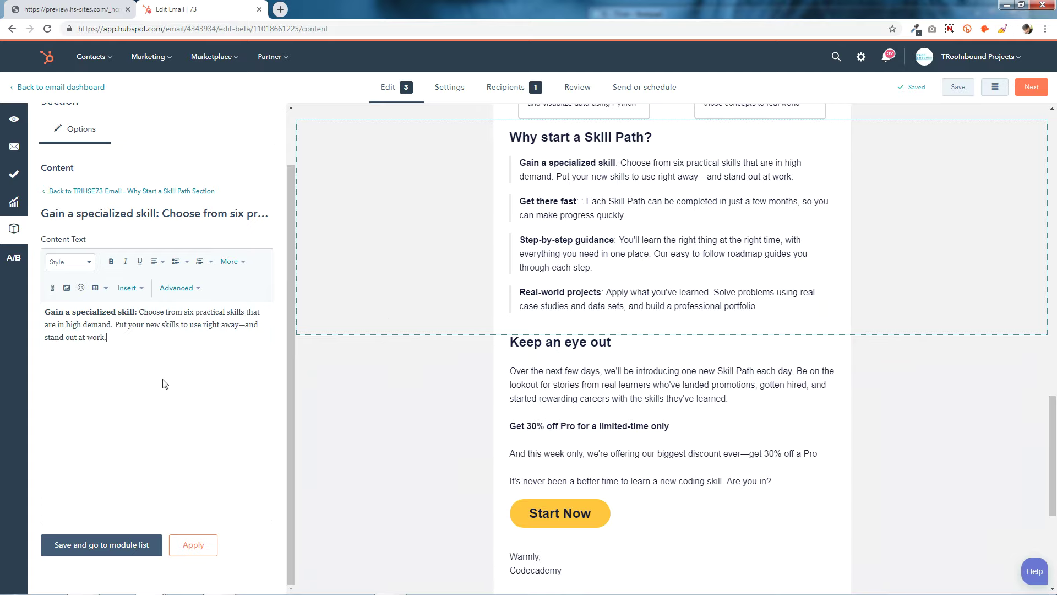
left_click(201, 558)
left_click(142, 545)
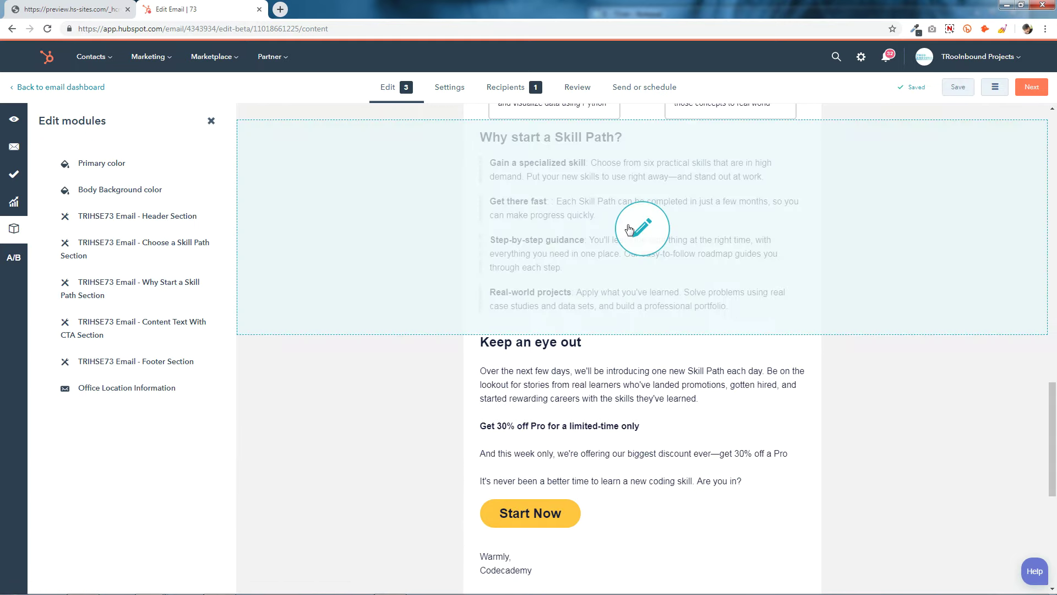
Step: Check the Get there fast item's content text, save the section, and look over its remaining Repeat Module items
left_click(605, 233)
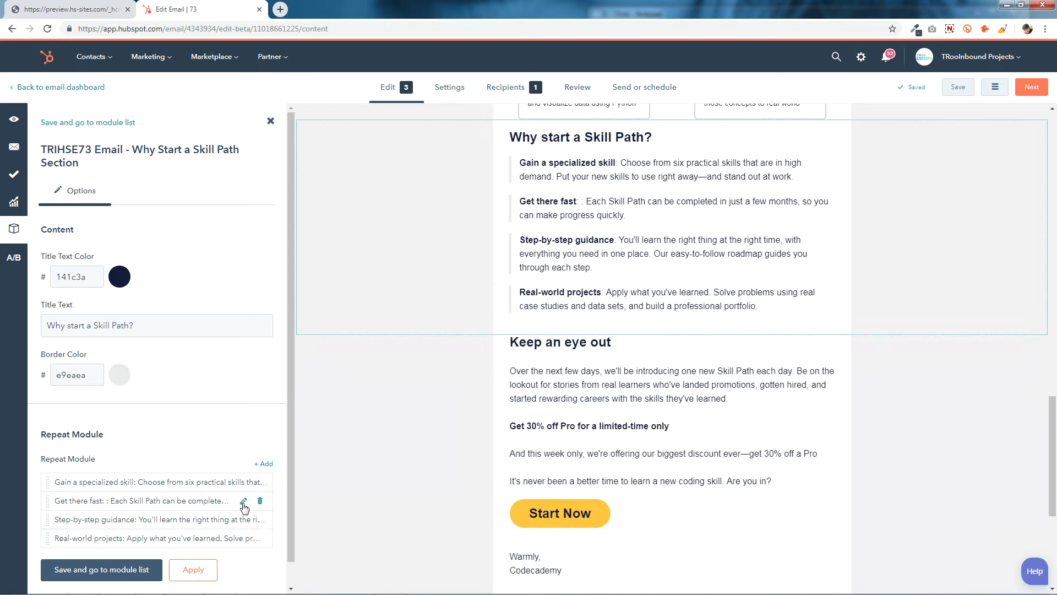
left_click(244, 502)
left_click_drag(46, 374, 231, 415)
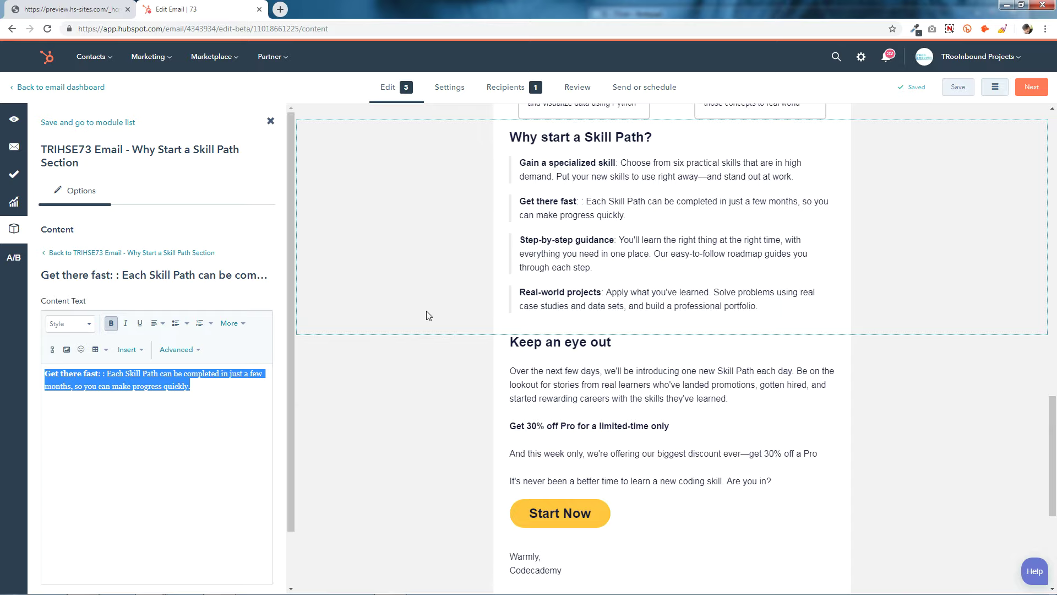
left_click(198, 440)
scroll(165, 443, "down", 2)
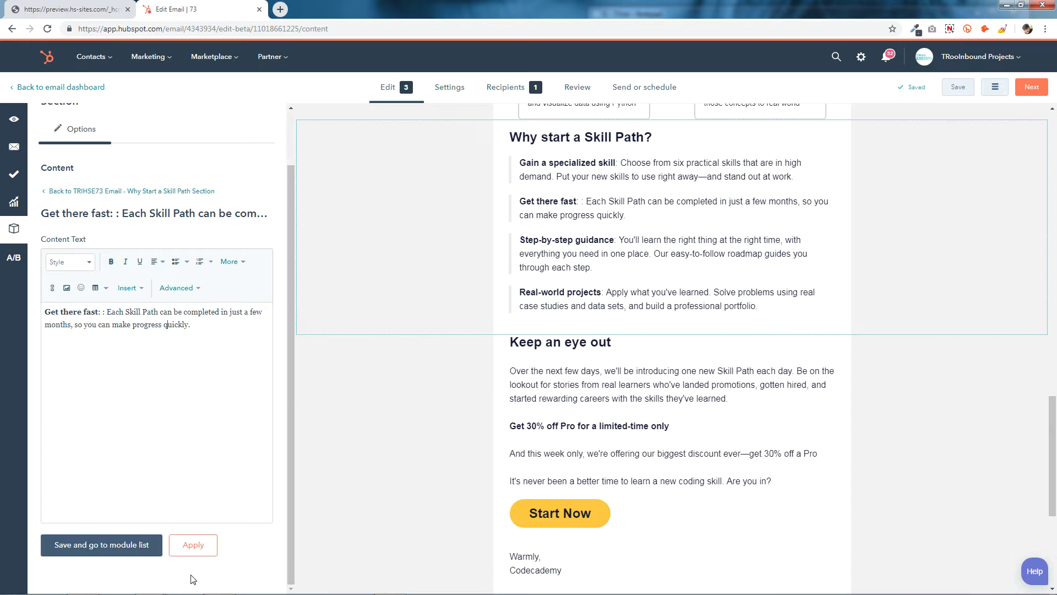
left_click(110, 548)
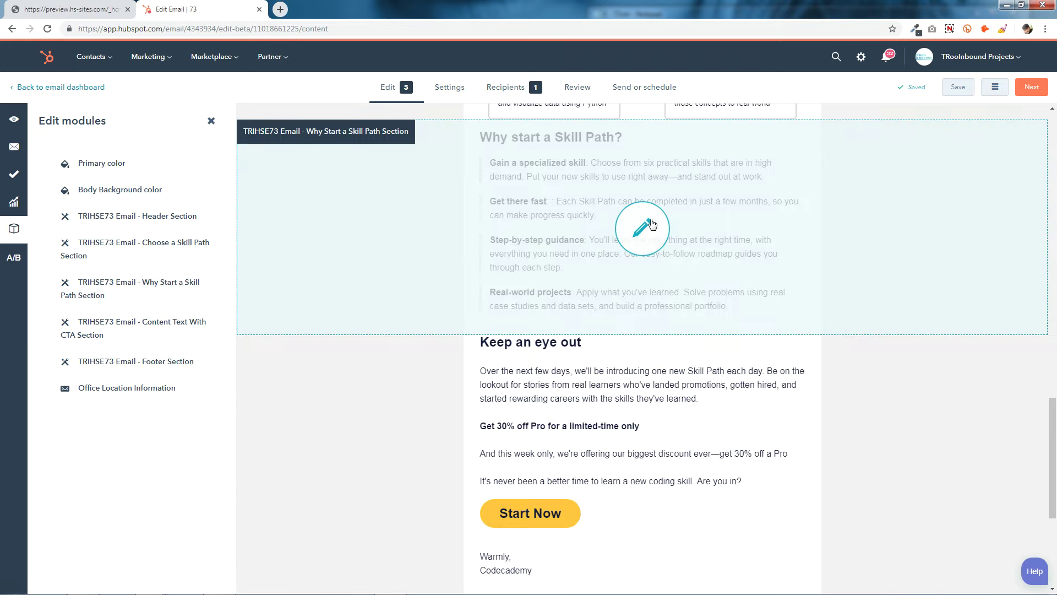
left_click(666, 243)
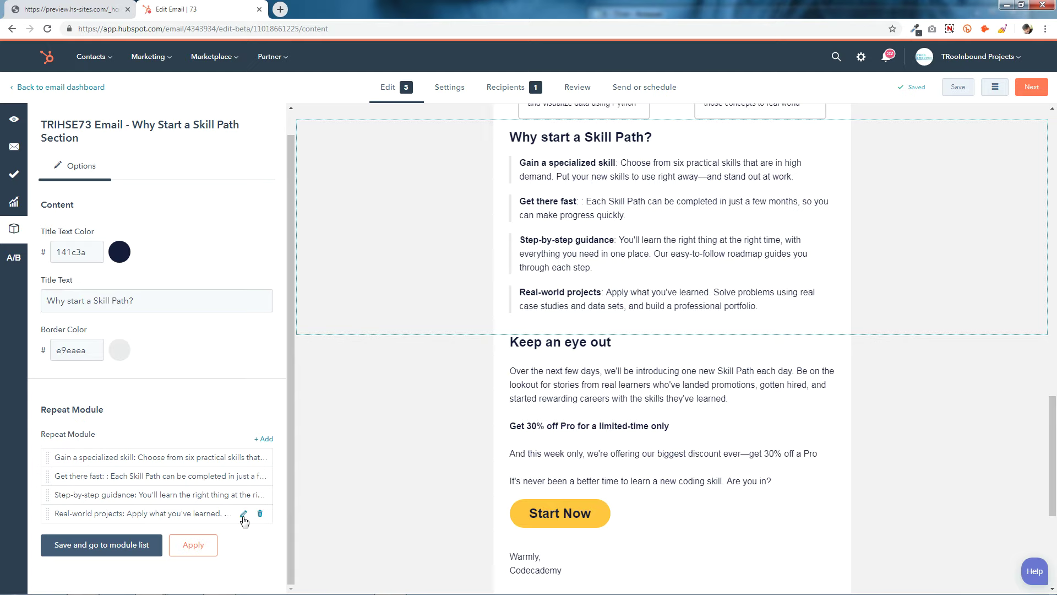
left_click(153, 545)
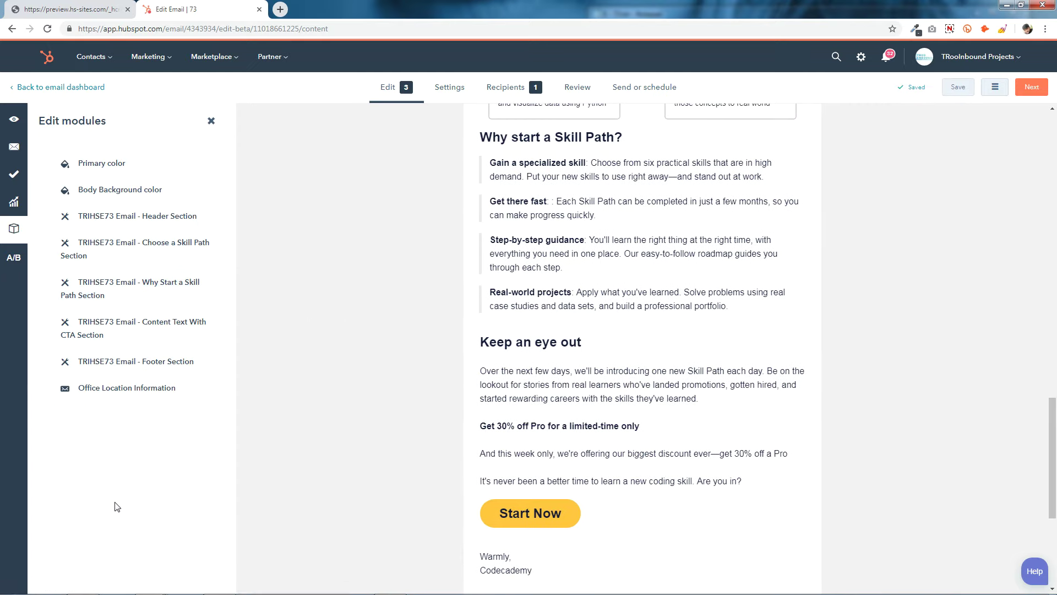
Step: Open the Content Text With CTA section and examine its Keep an eye out content text
scroll(641, 231, "down", 3)
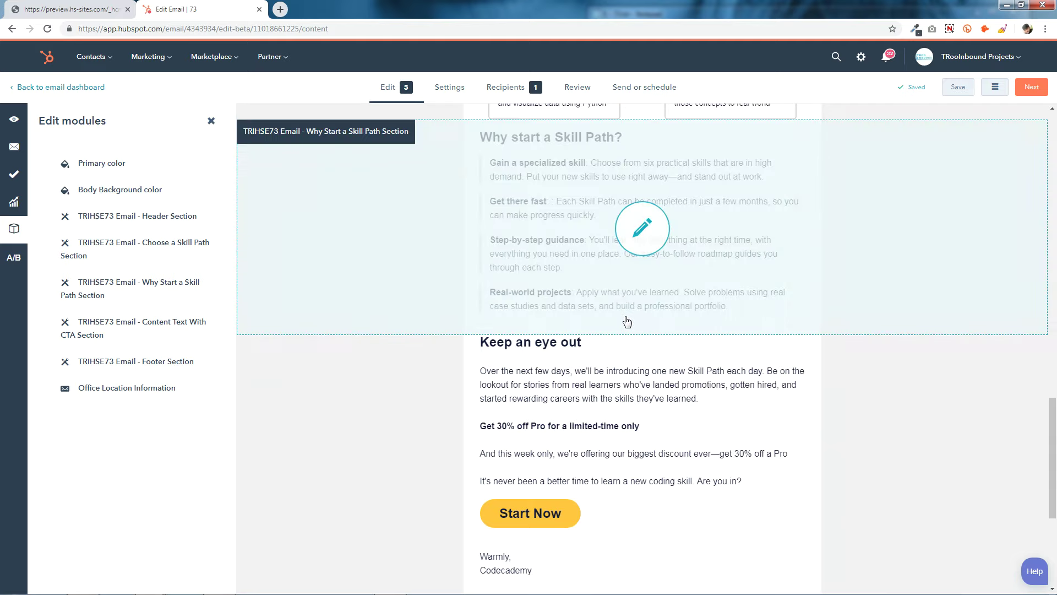
left_click(642, 312)
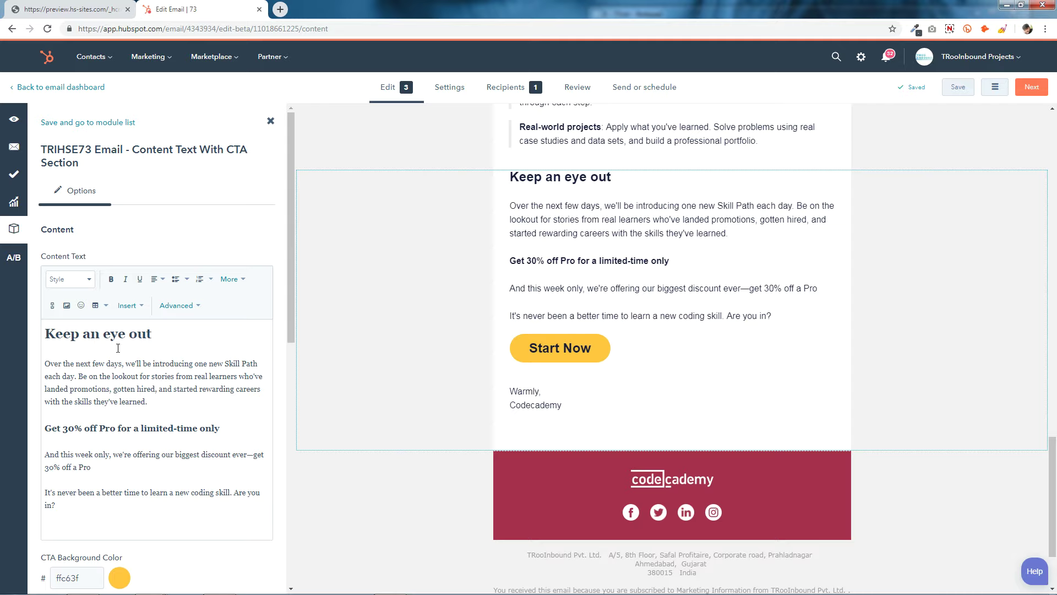
left_click_drag(47, 334, 238, 500)
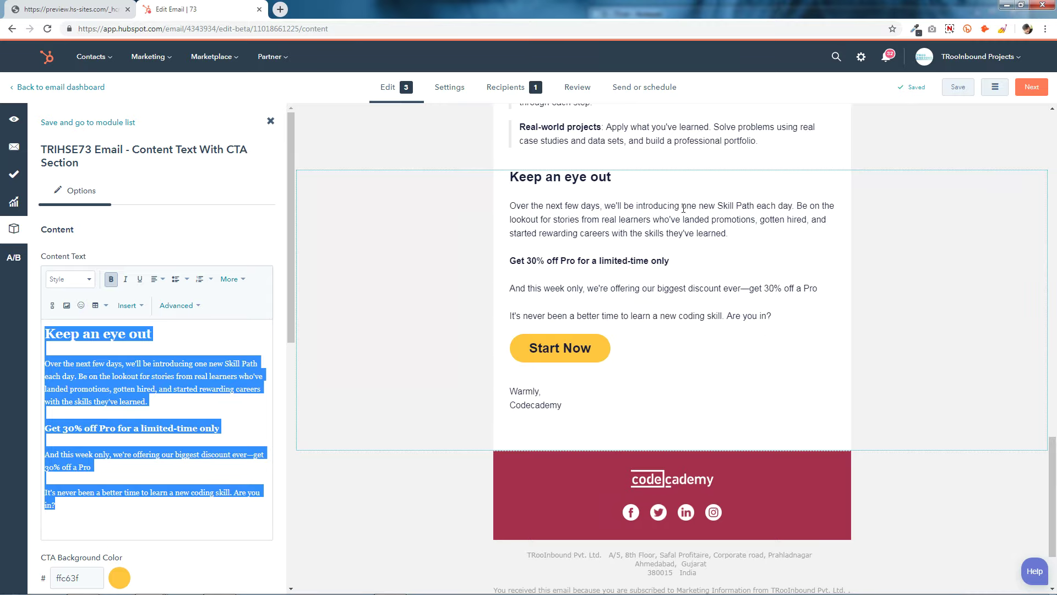
left_click(204, 514)
Step: Set the section's CTA Background Color to D5A6BD, copied from the color list in Notepad
scroll(199, 513, "down", 6)
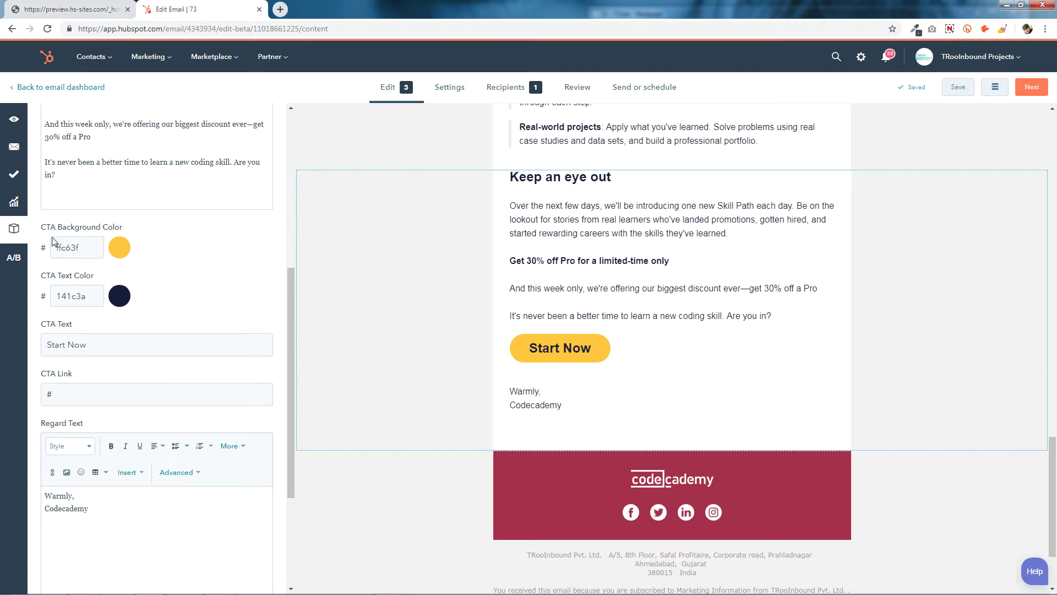
left_click(95, 244)
left_click(392, 588)
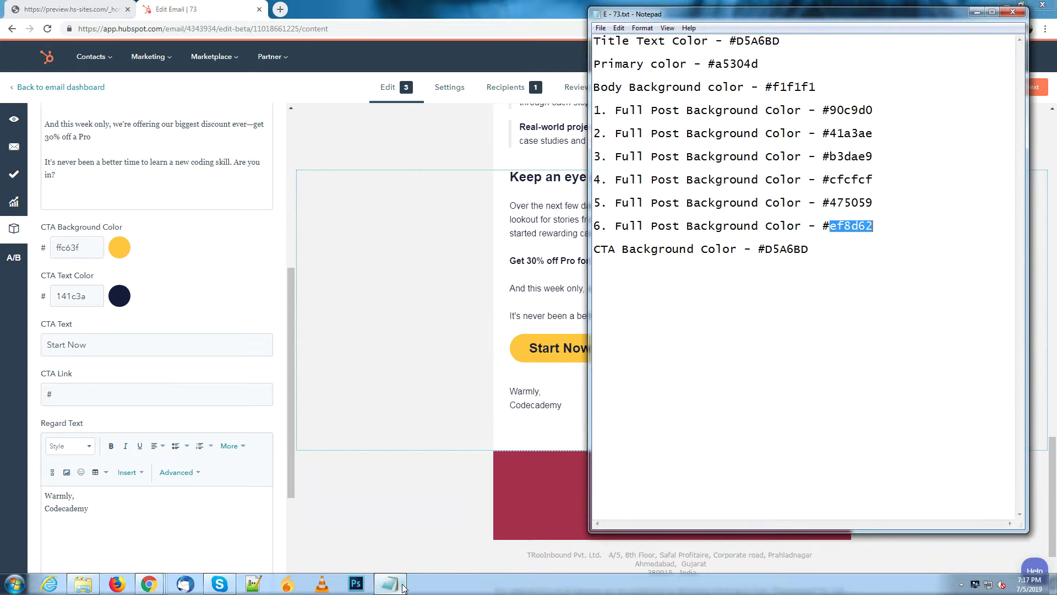
left_click_drag(766, 249, 807, 251)
right_click(800, 253)
left_click(825, 286)
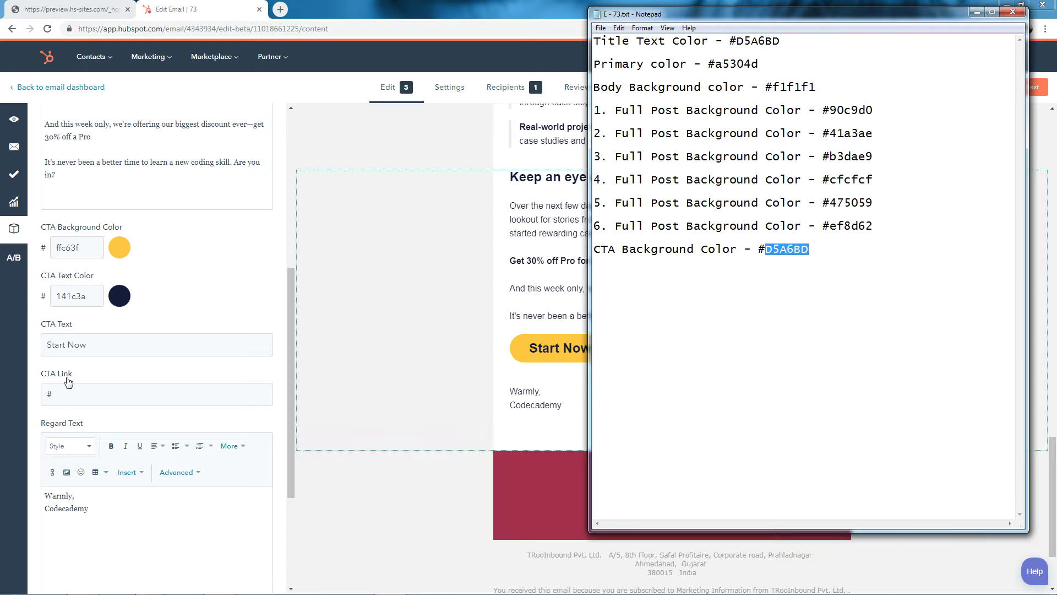
double_click(82, 246)
right_click(80, 242)
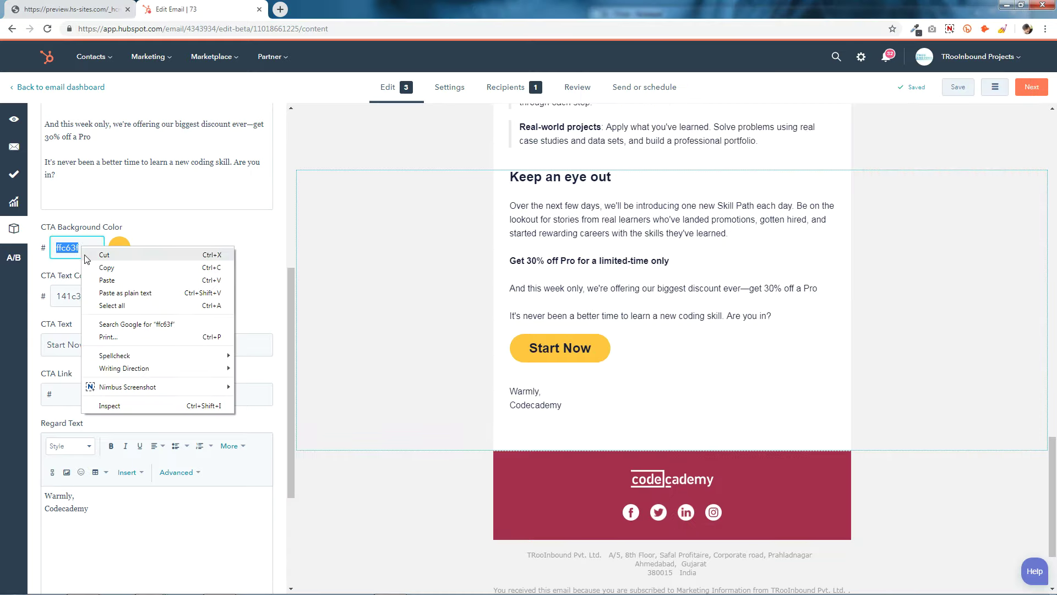
left_click(105, 281)
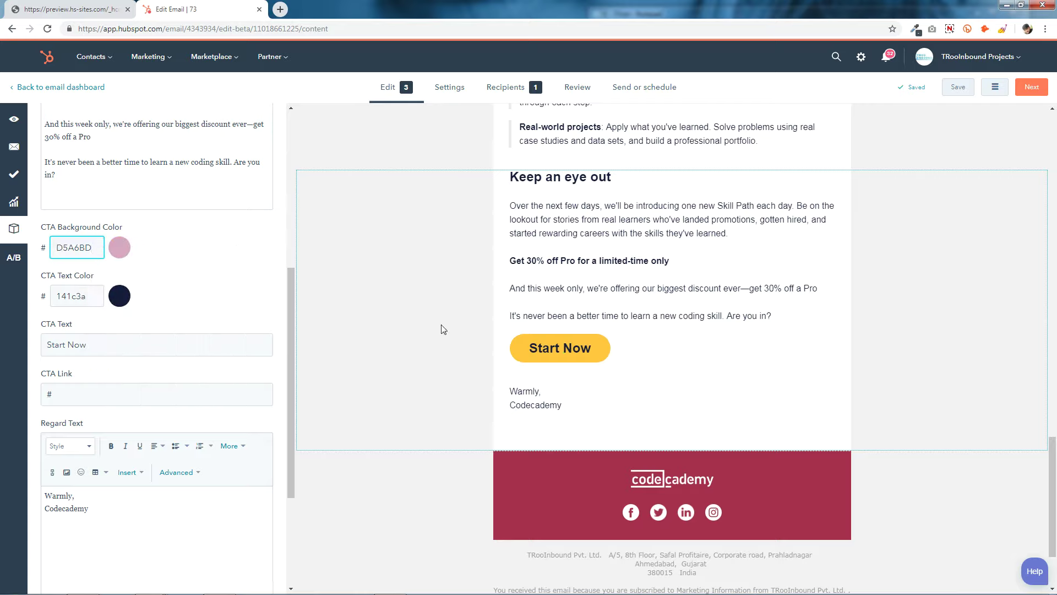
Step: Examine the CTA Text Color choices, the CTA Text and the CTA Link of the Start Now button
left_click(124, 297)
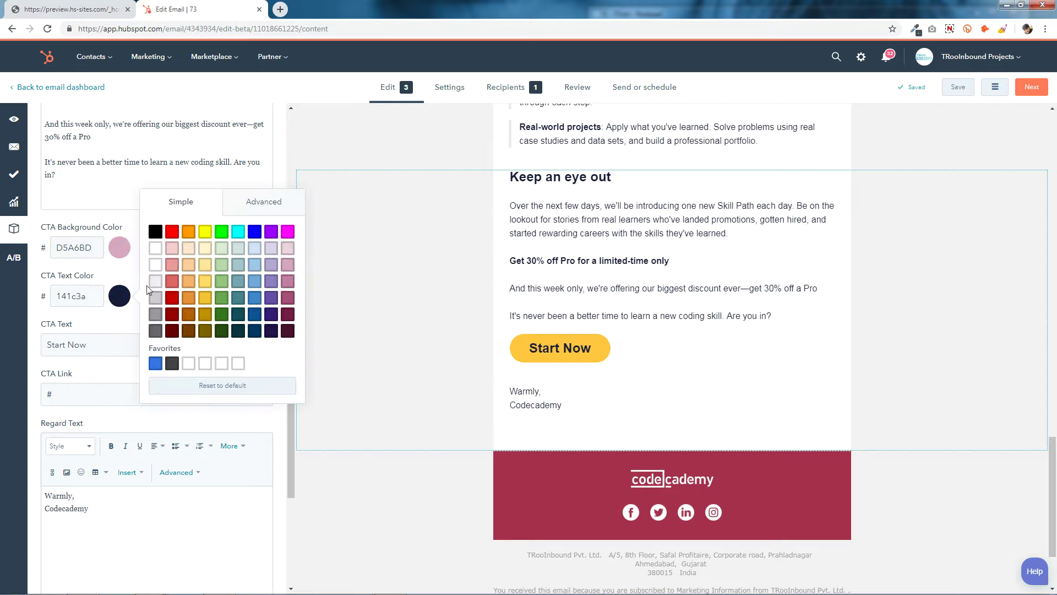
left_click(118, 300)
left_click_drag(100, 349, 11, 355)
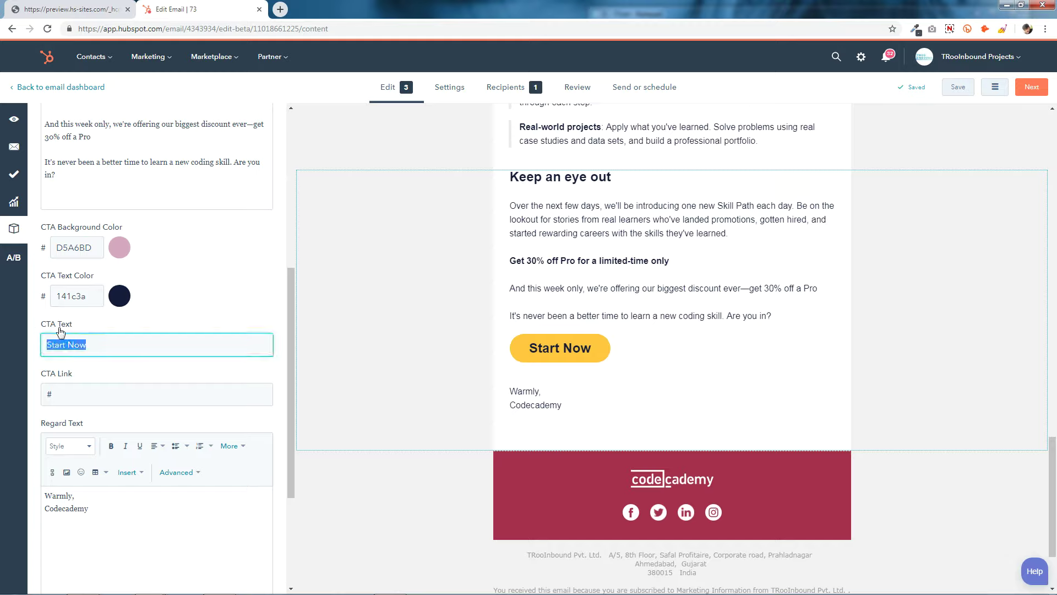
left_click(113, 346)
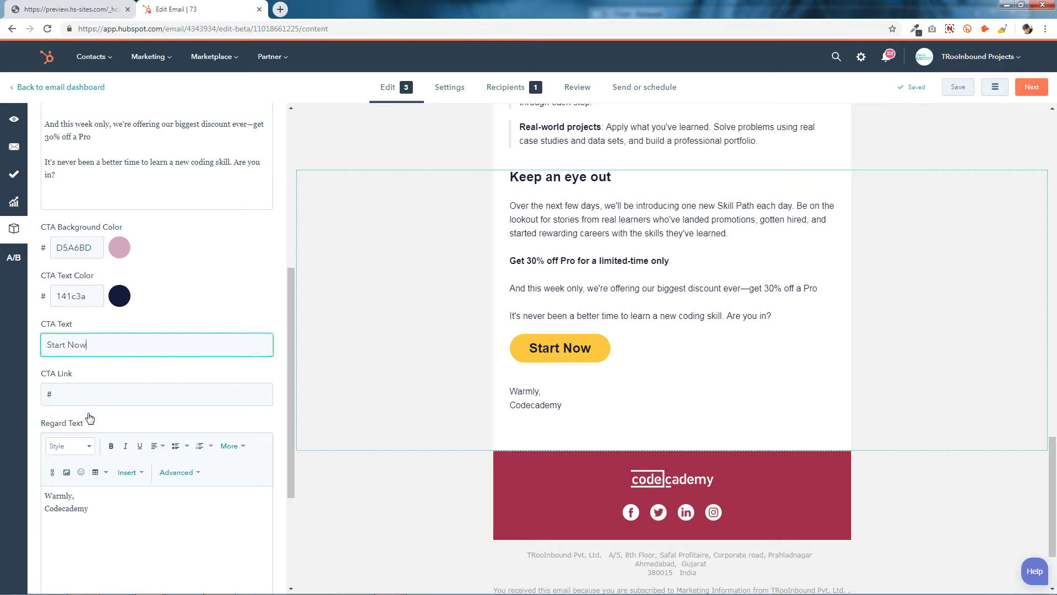
left_click(72, 397)
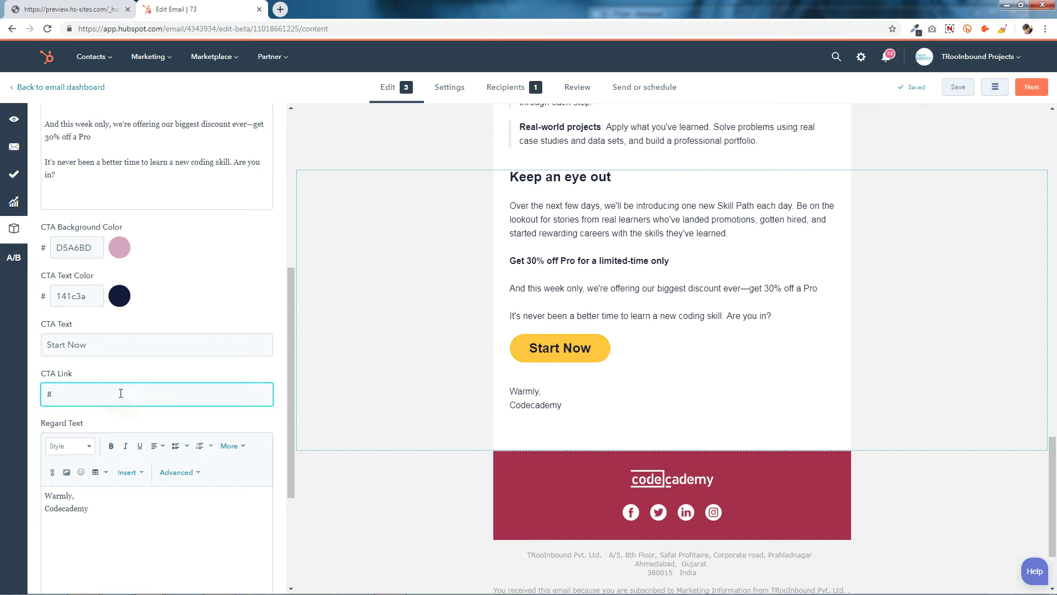
Step: Check the Regard Text against the email preview and save the Content Text With CTA section
scroll(105, 418, "down", 3)
left_click(47, 312)
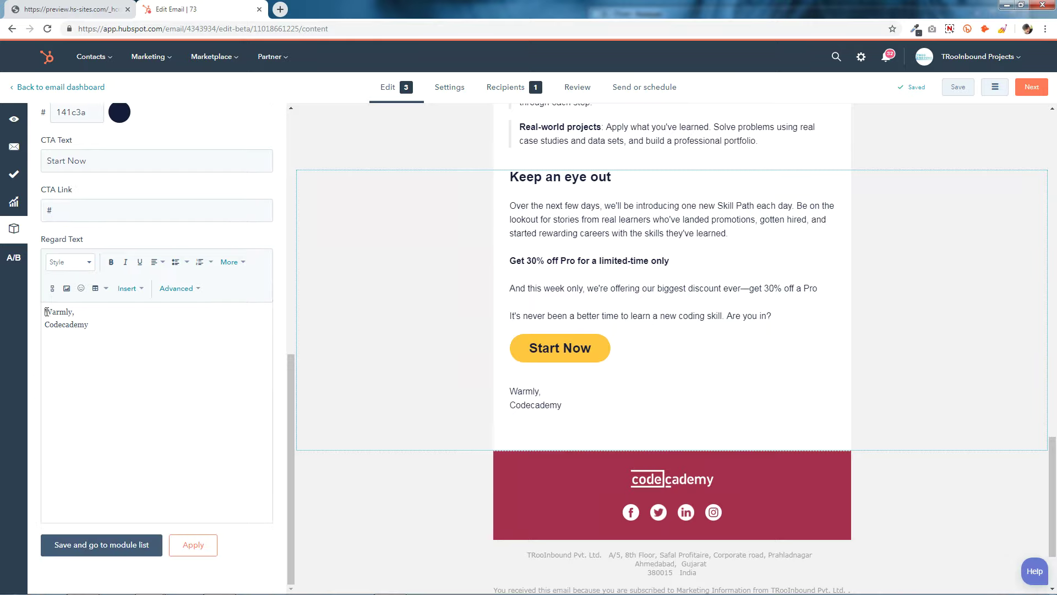
left_click_drag(60, 316, 137, 326)
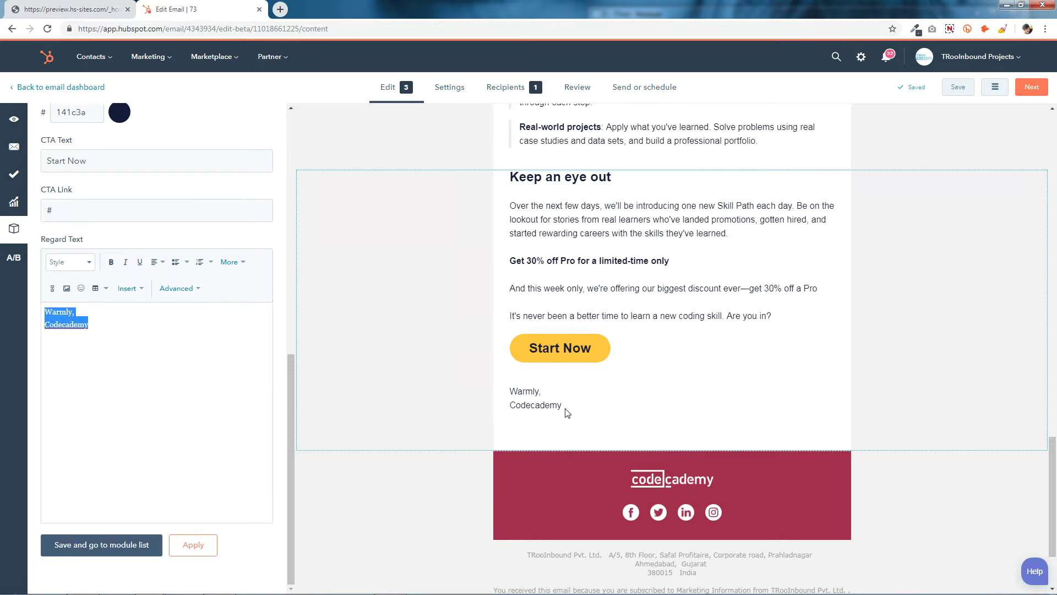
left_click(91, 394)
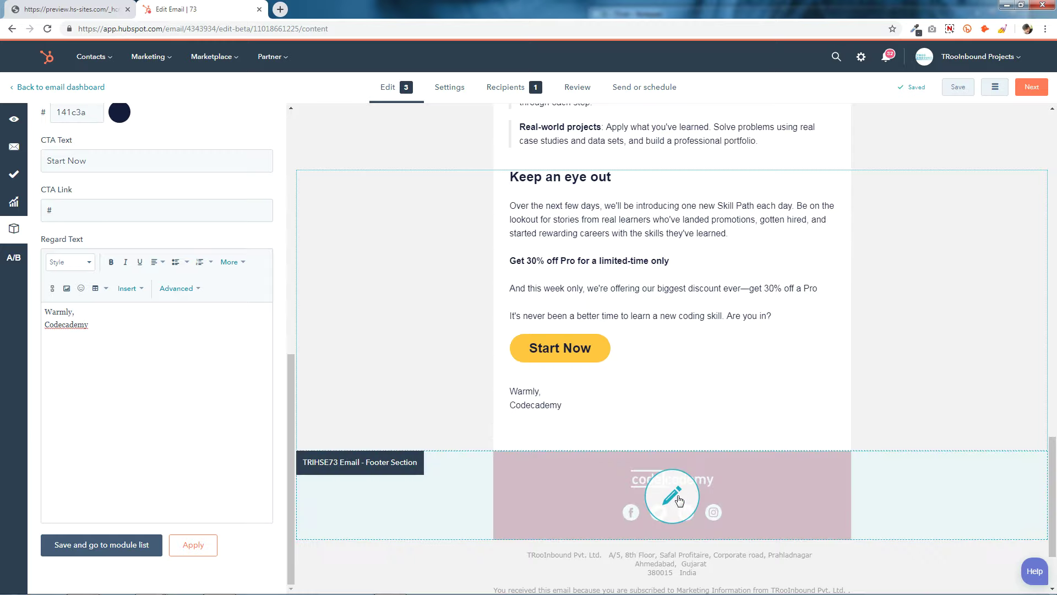
left_click(677, 494)
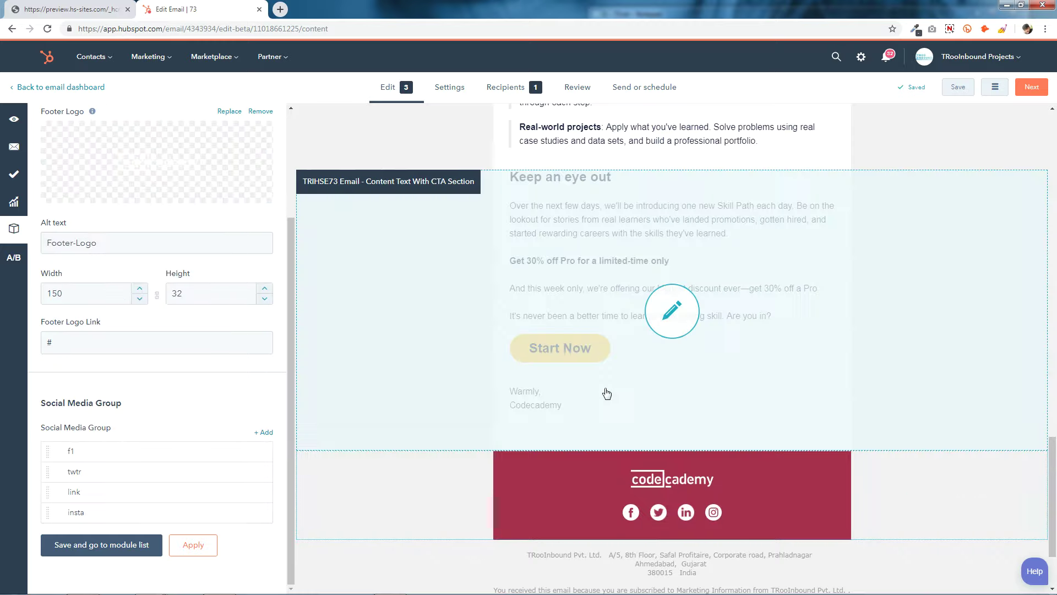
left_click(609, 392)
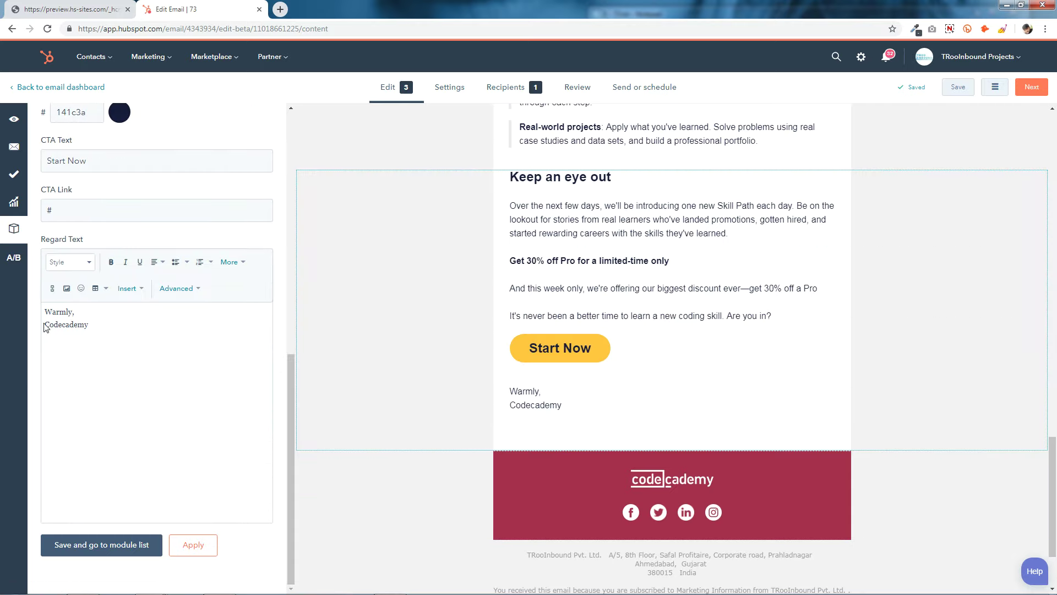
left_click(101, 544)
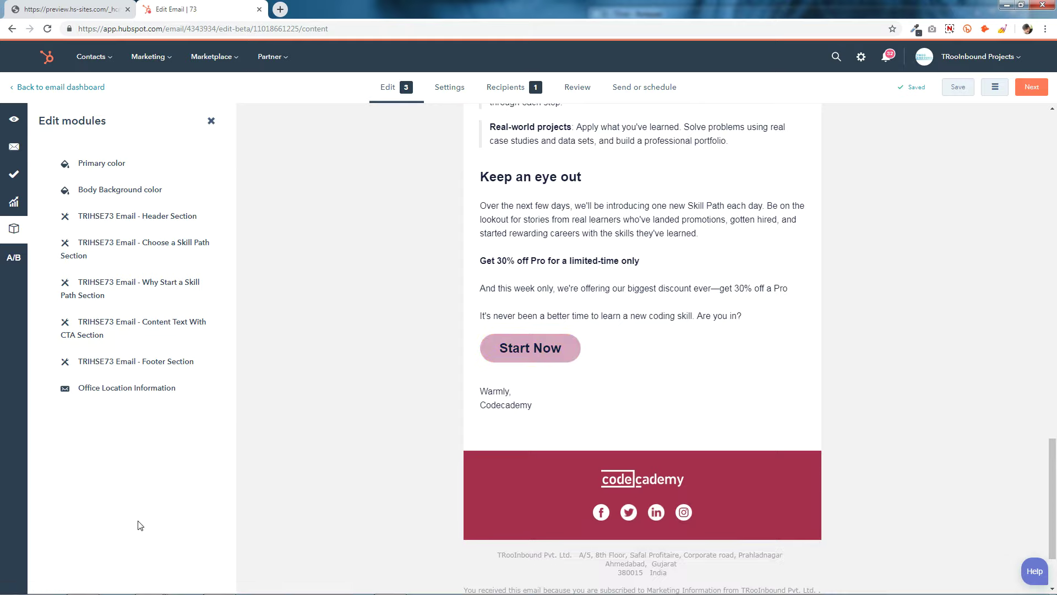
Step: Open the Footer Section, replace its Footer Logo with the UpSellit-Logo-20-1 image, and examine the Footer Logo Link
scroll(654, 504, "up", 4)
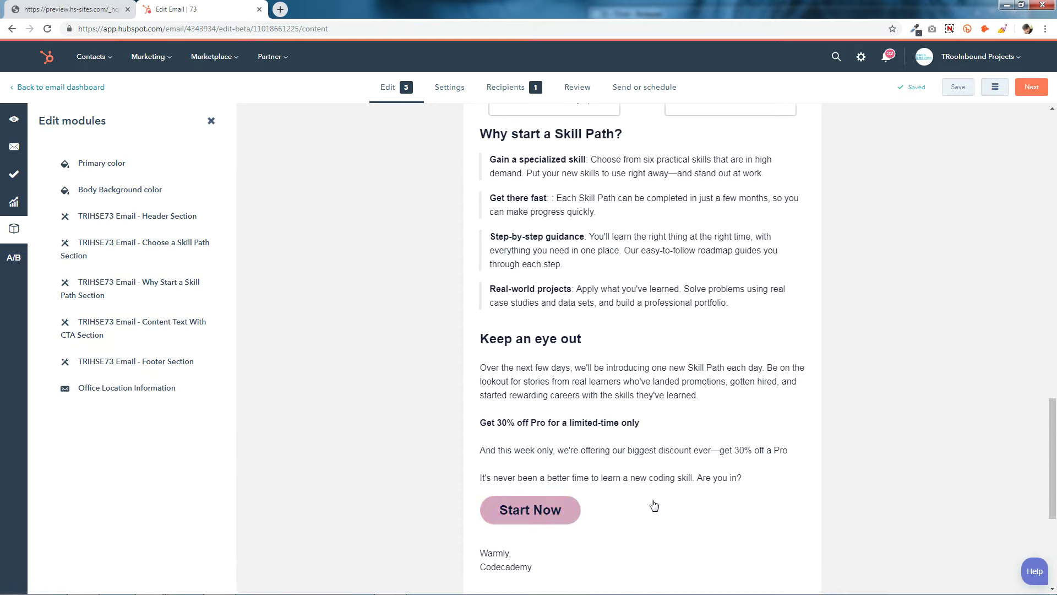
left_click(642, 532)
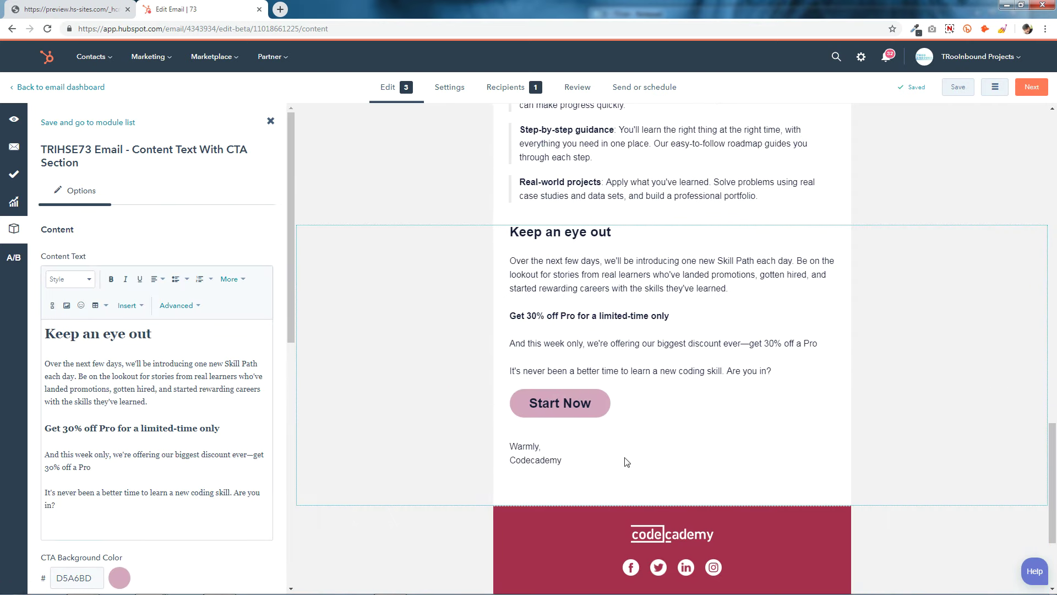
scroll(633, 466, "down", 3)
left_click(672, 381)
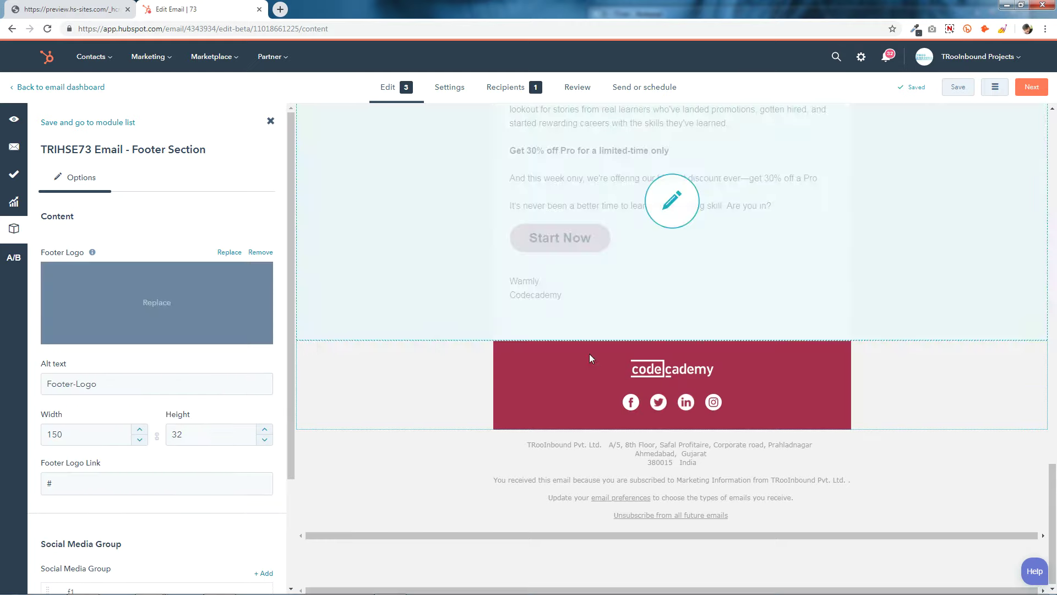
mouse_move(92, 253)
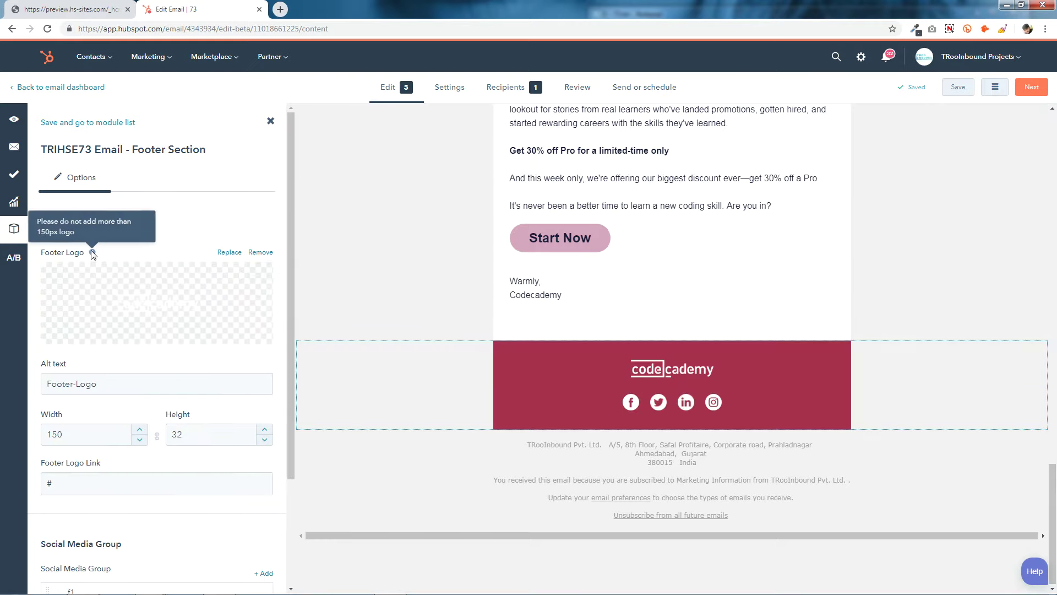
left_click(155, 309)
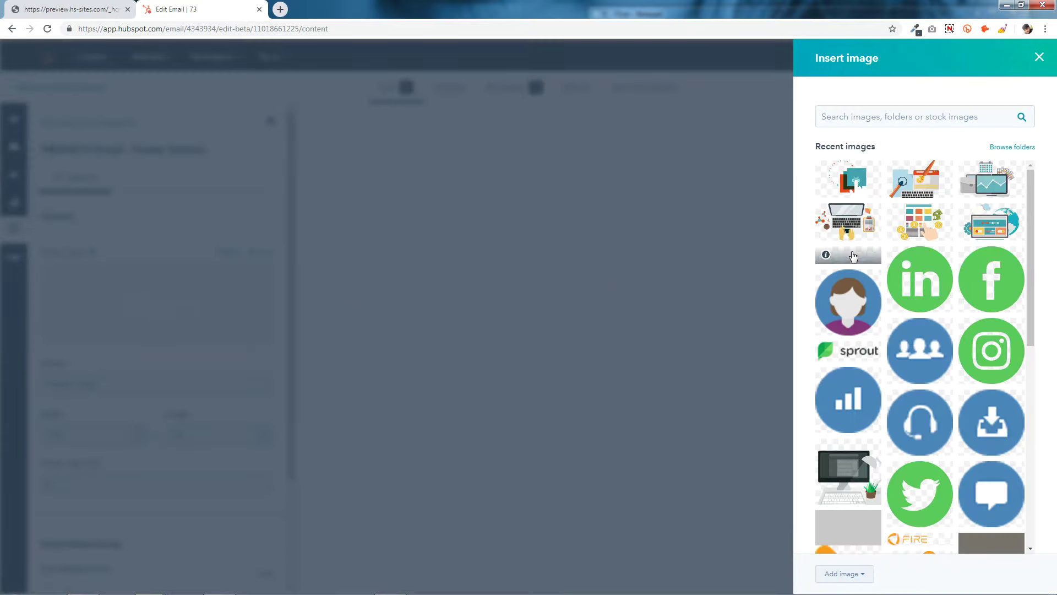
left_click(918, 275)
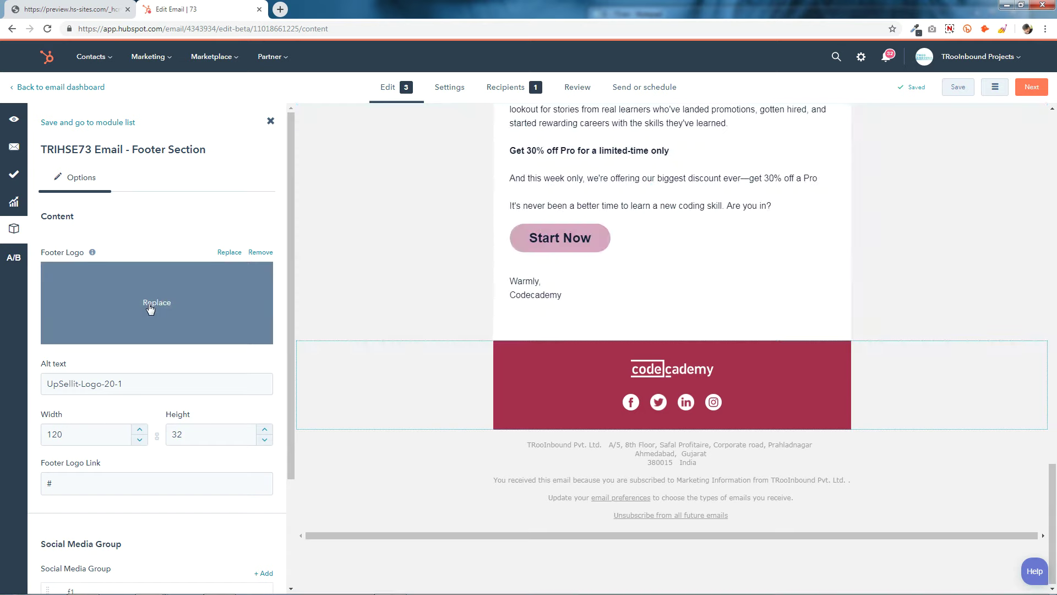
left_click(81, 485)
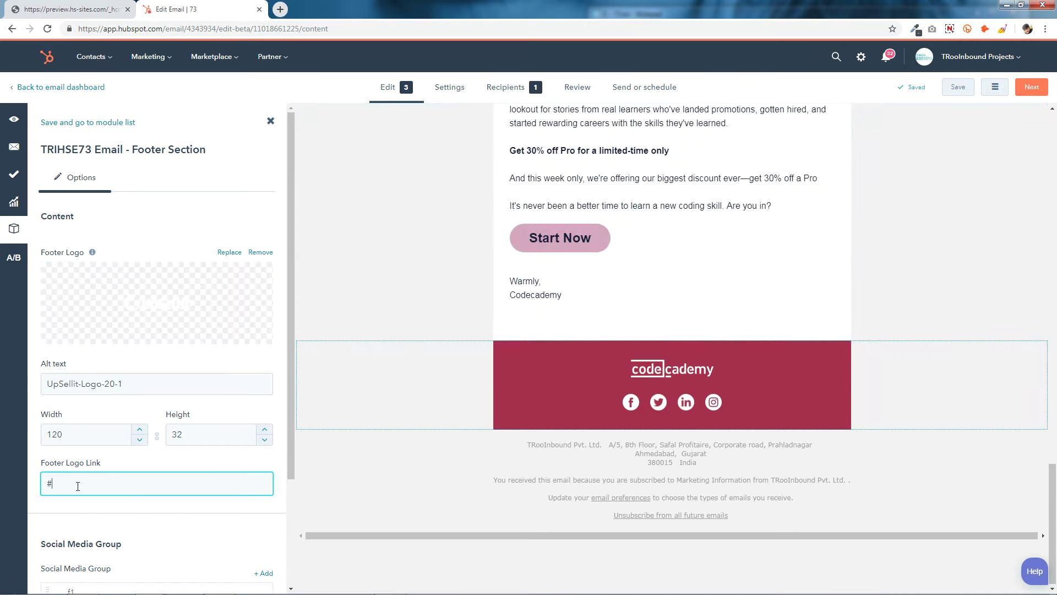
scroll(137, 485, "down", 3)
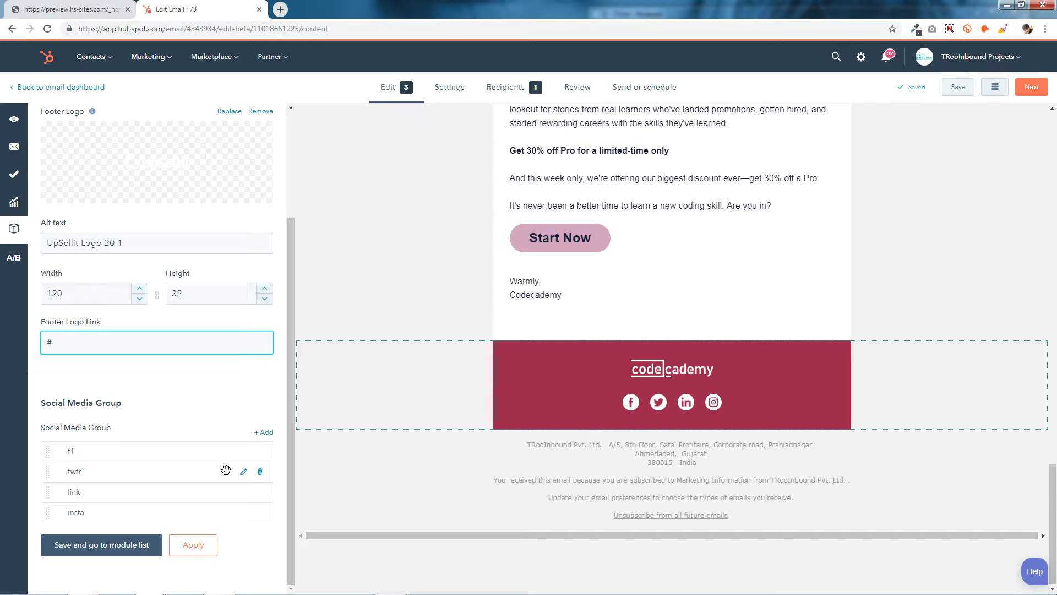
Step: Add two extra f1 items to the footer's Social Media Group and save the Footer Section
left_click(264, 433)
left_click(103, 240)
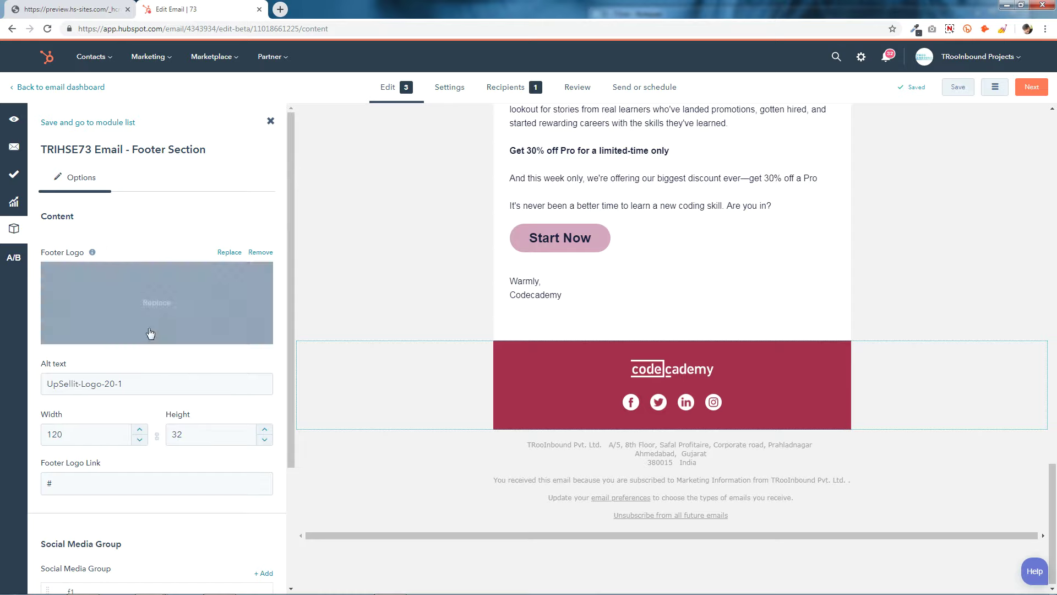
scroll(234, 428, "down", 3)
left_click(265, 413)
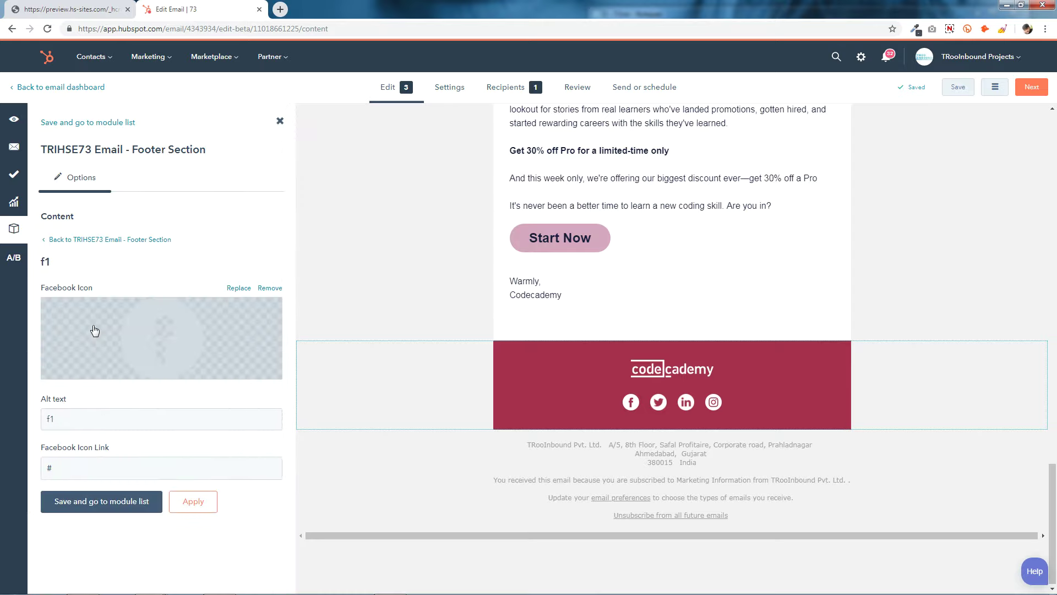
left_click(95, 239)
scroll(170, 487, "down", 5)
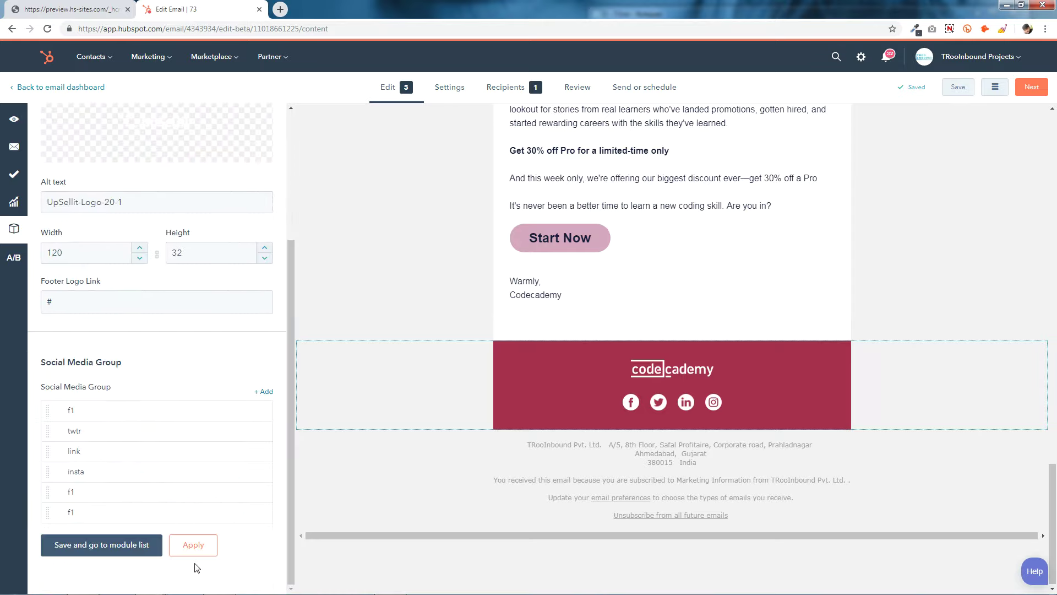
left_click(197, 546)
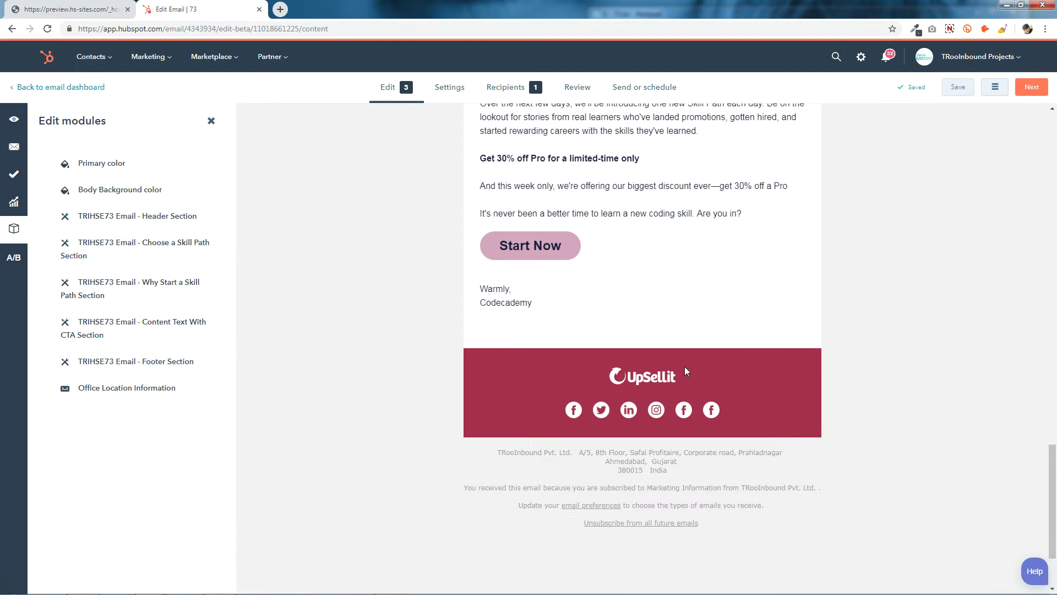
Step: Delete the two extra f1 items from the footer's Social Media Group and save the section
left_click(649, 389)
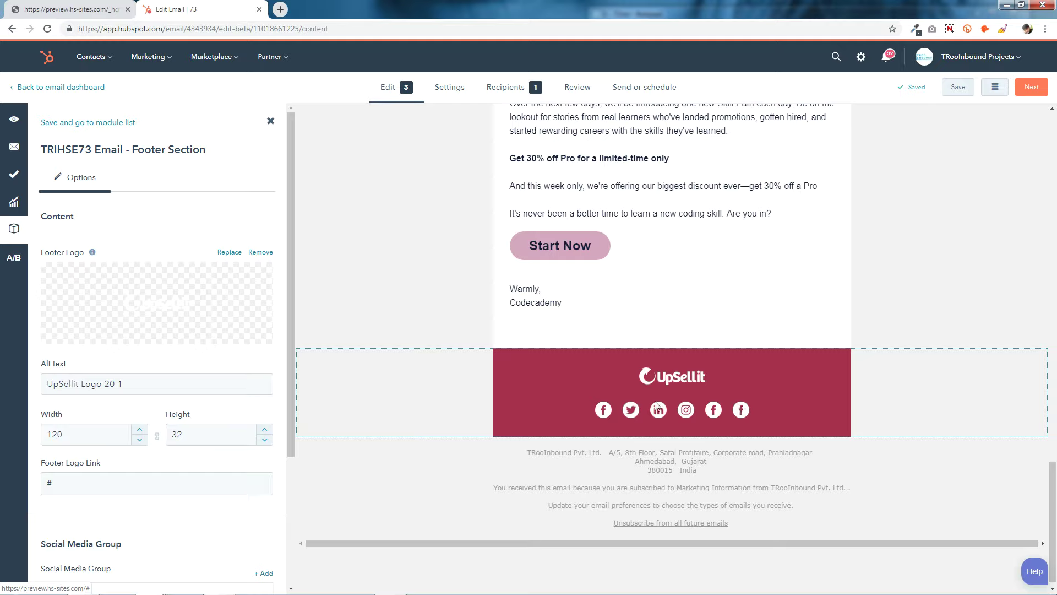
scroll(157, 492, "down", 3)
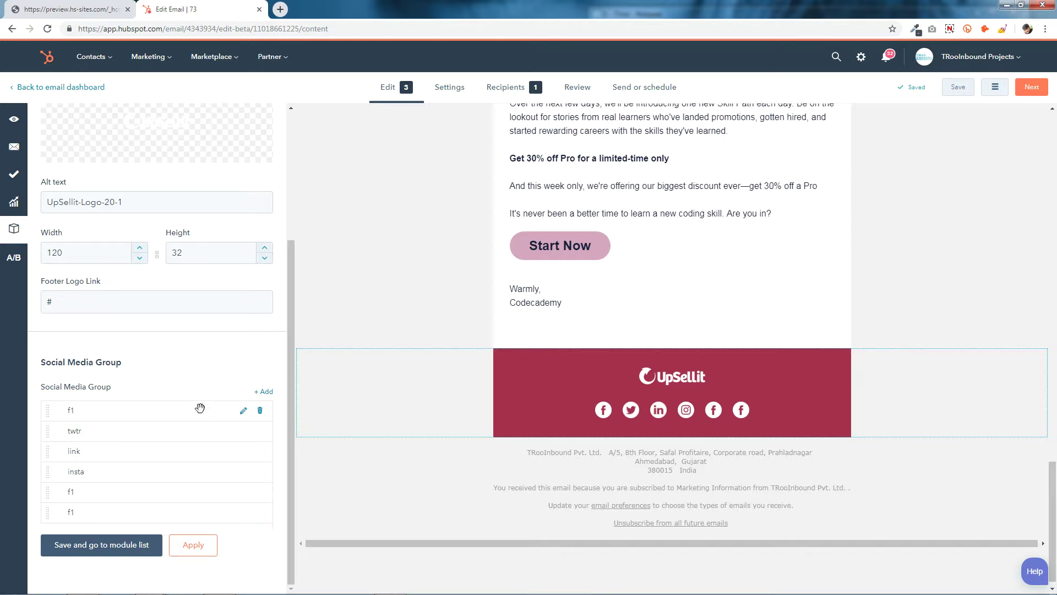
left_click(260, 513)
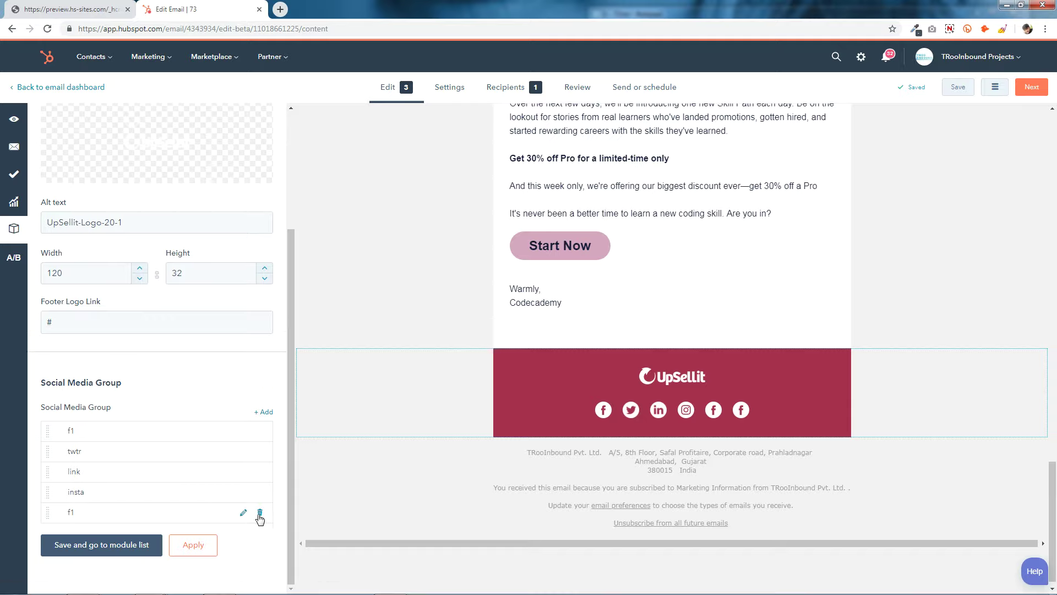
left_click(260, 513)
left_click(142, 544)
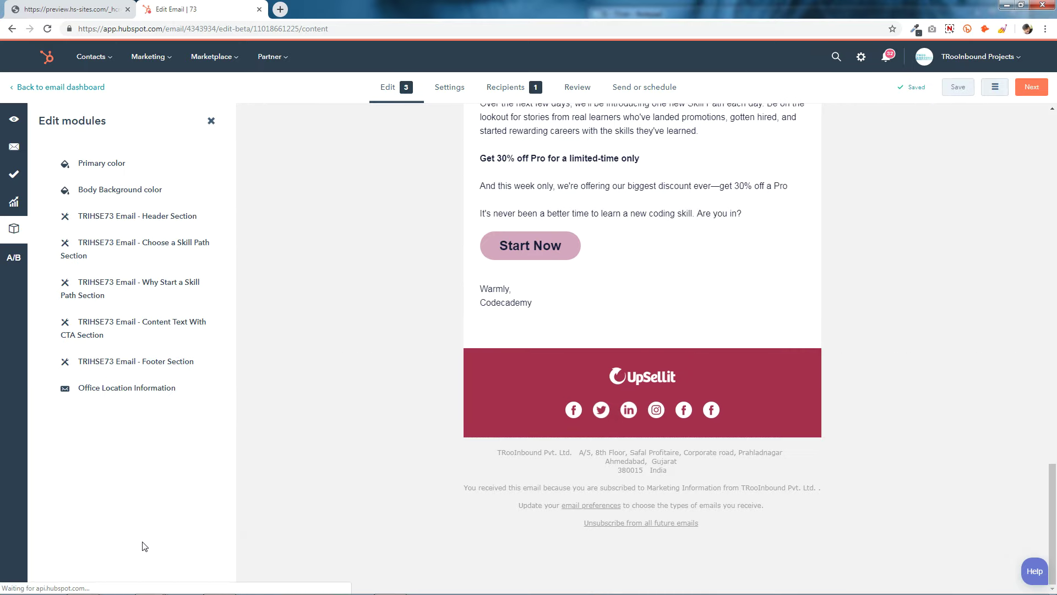
Step: Examine the icon image, Alt text and icon link of the footer's f1 social media item, and save the section
left_click(643, 392)
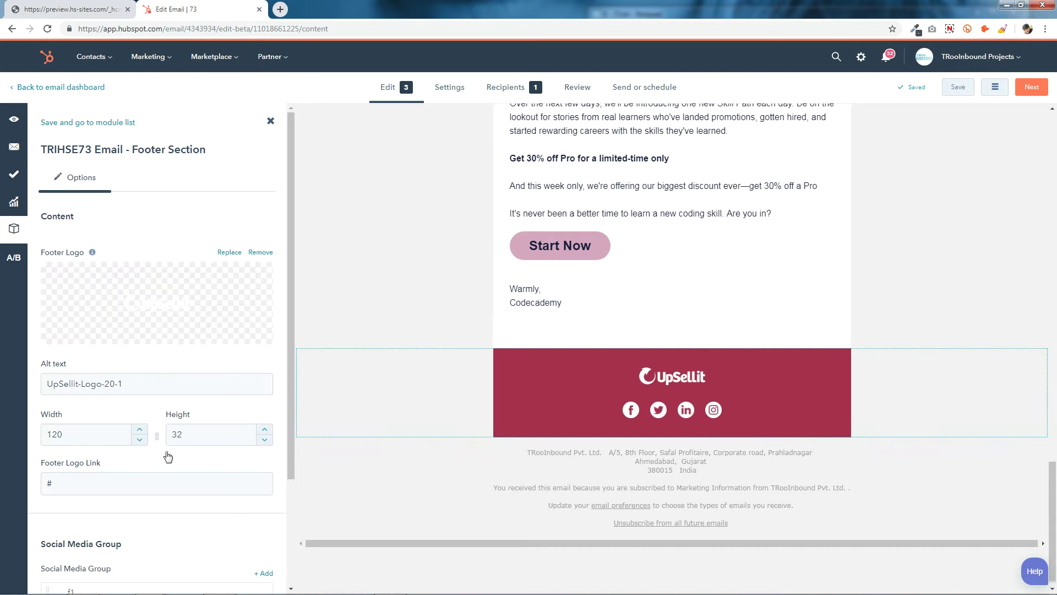
scroll(159, 453, "down", 3)
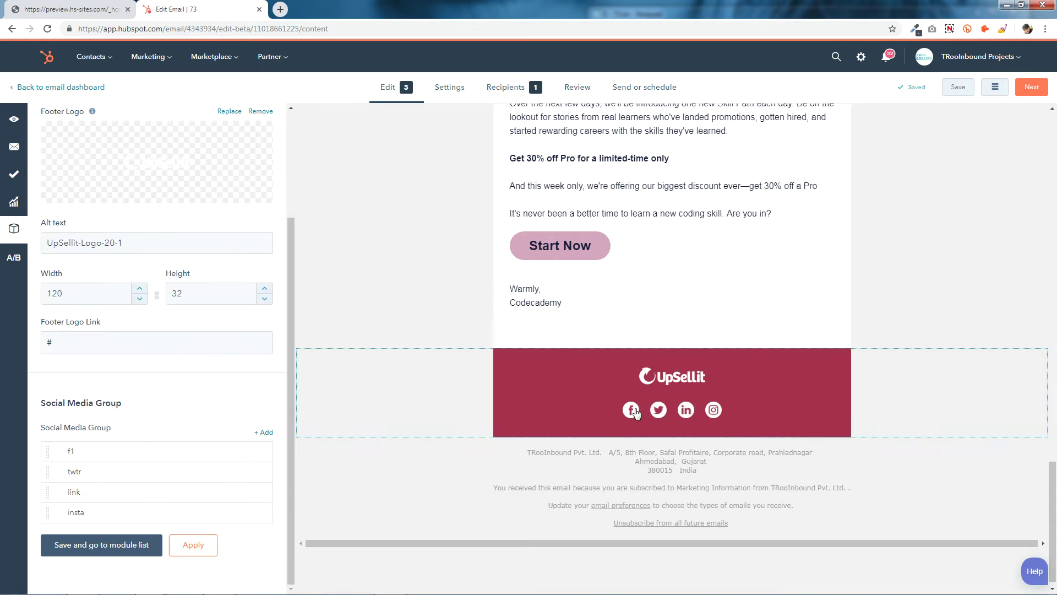
left_click(245, 452)
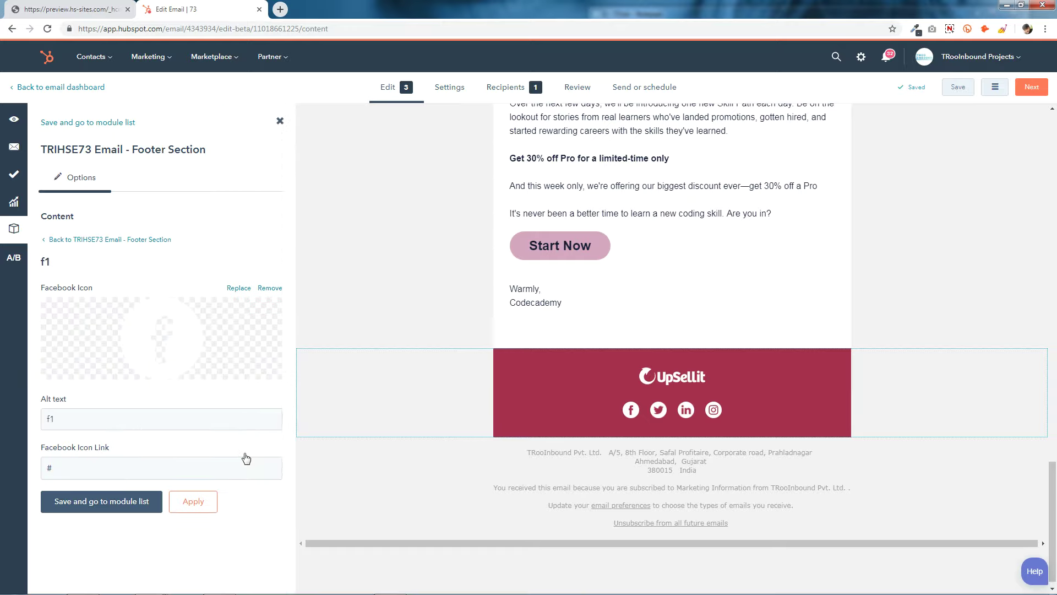
mouse_move(162, 348)
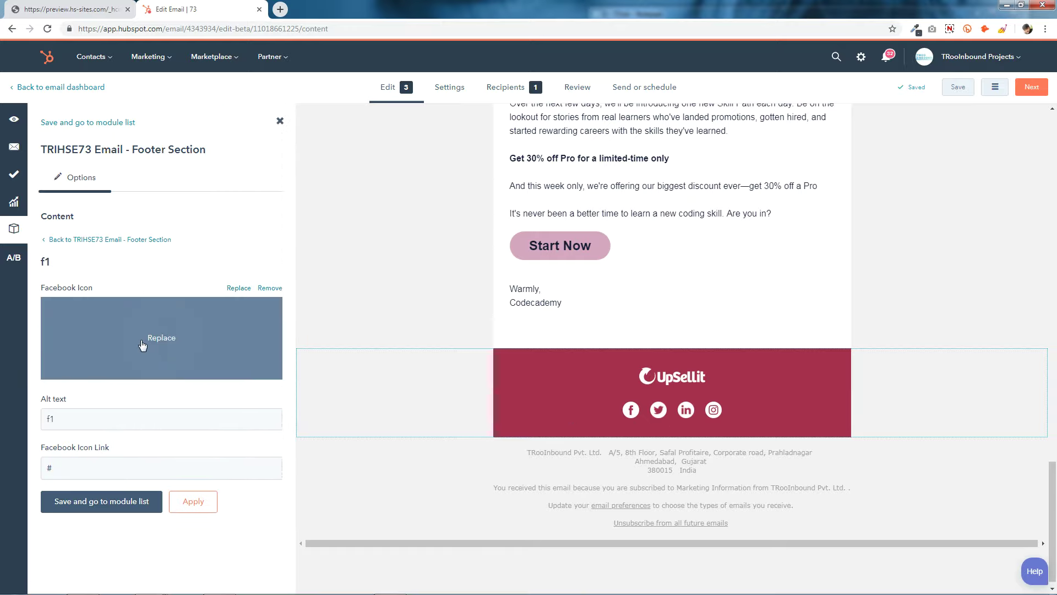
left_click(128, 470)
left_click(192, 501)
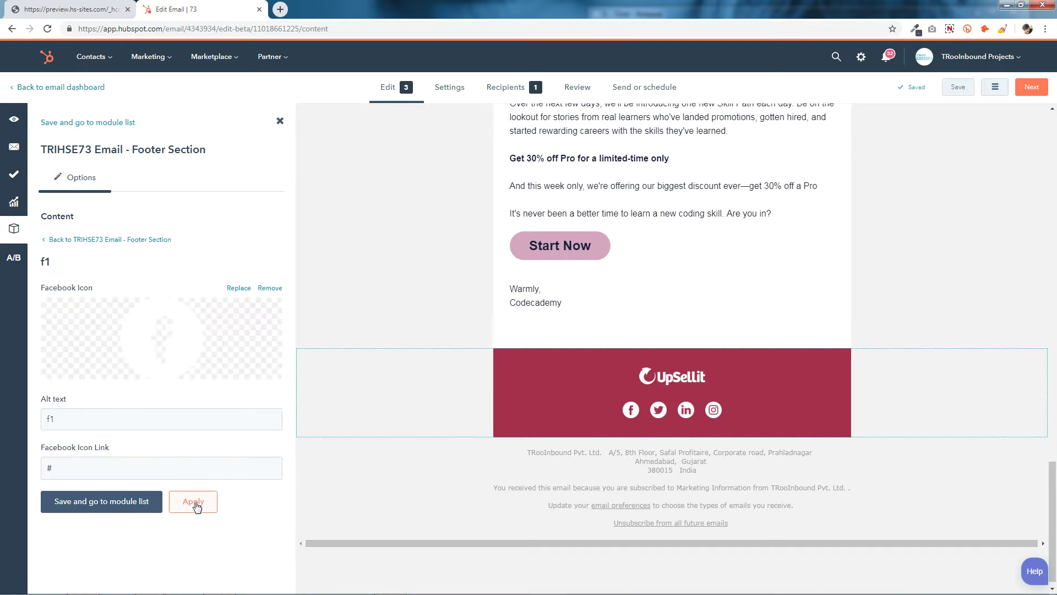
left_click(125, 507)
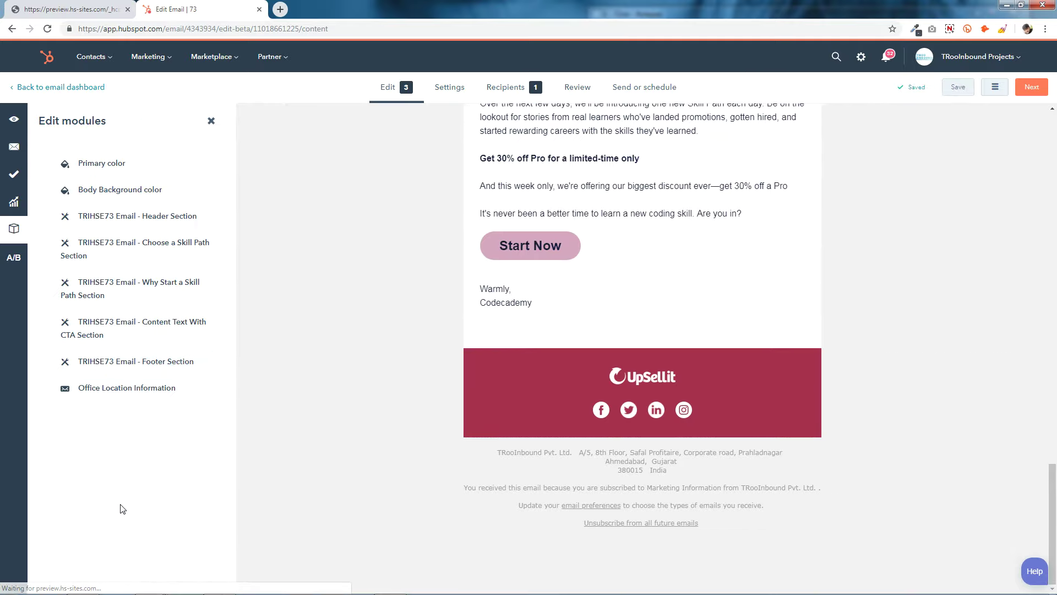
Step: Open the twtr item in the Social Media Group, examine its icon and link options, and save the section
left_click(647, 420)
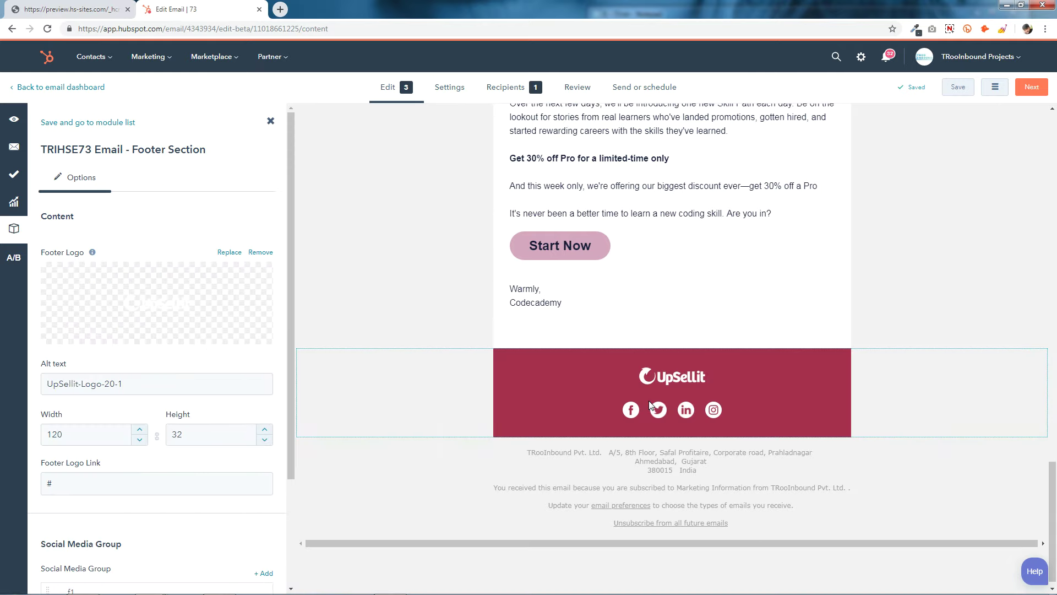
scroll(160, 485, "down", 3)
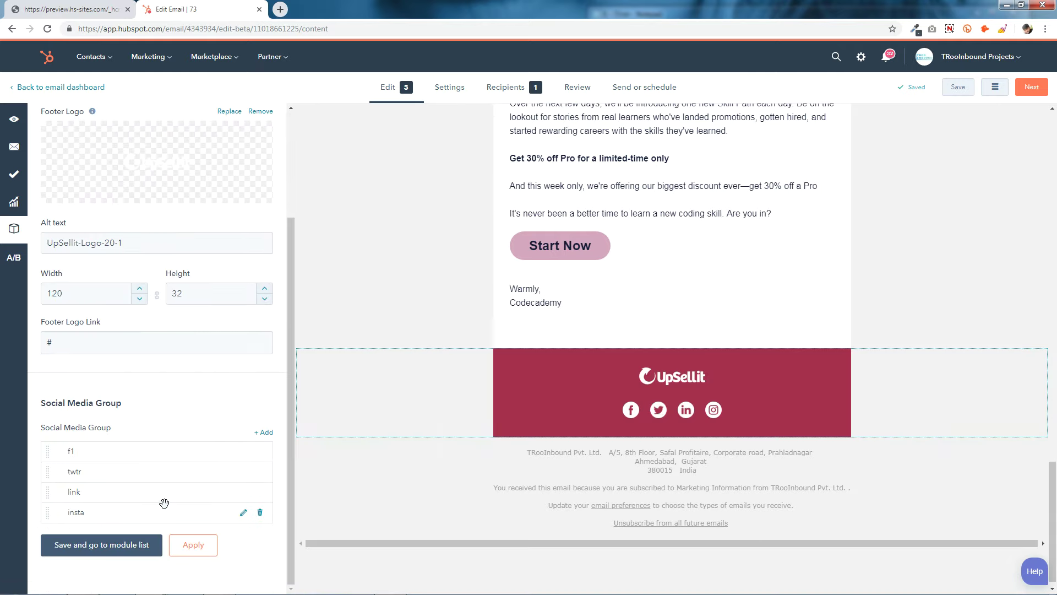
left_click(245, 470)
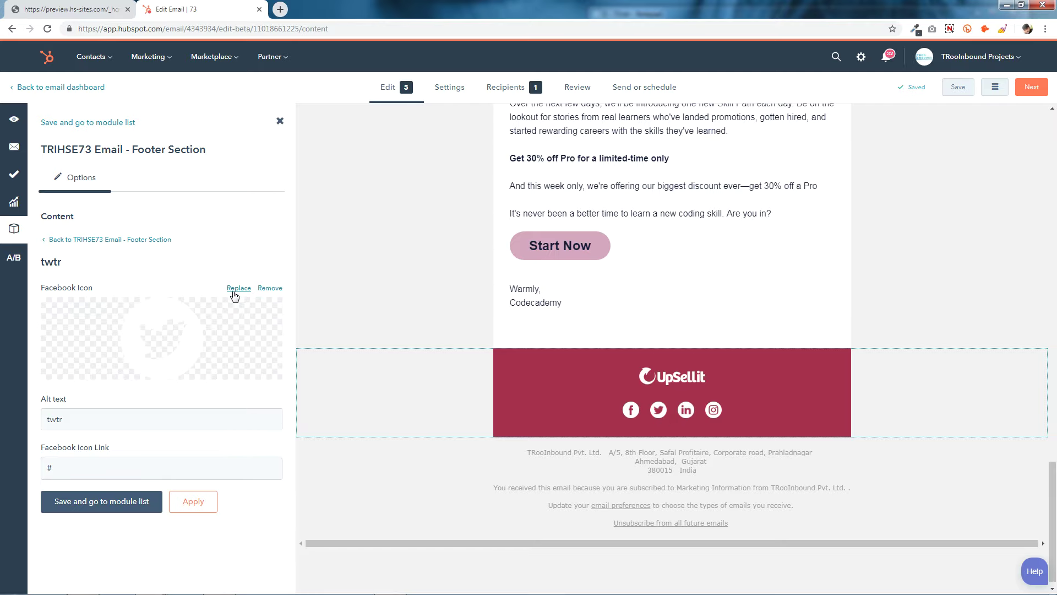
left_click(105, 469)
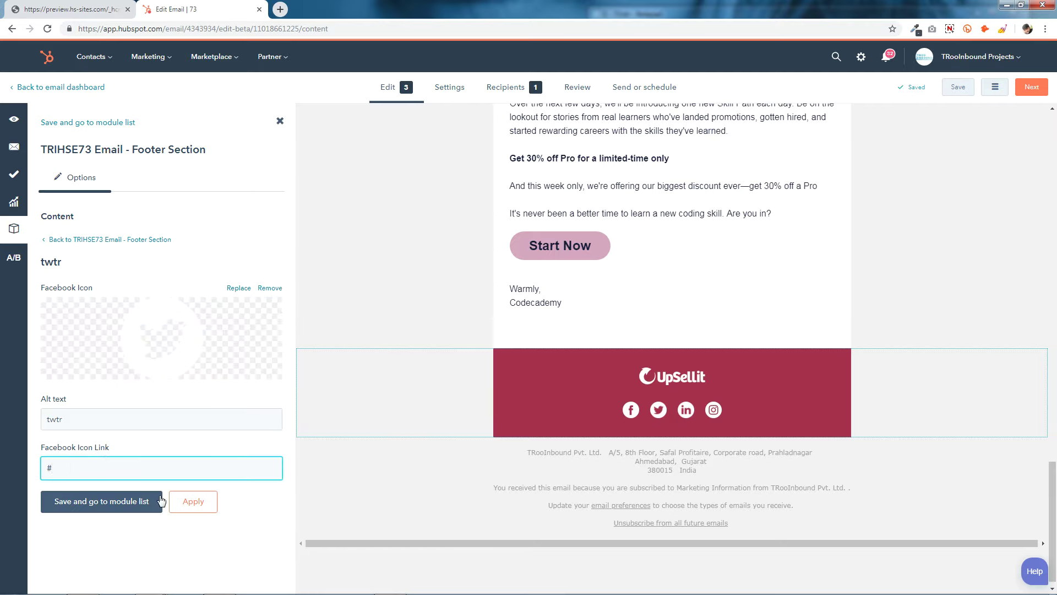
left_click(101, 501)
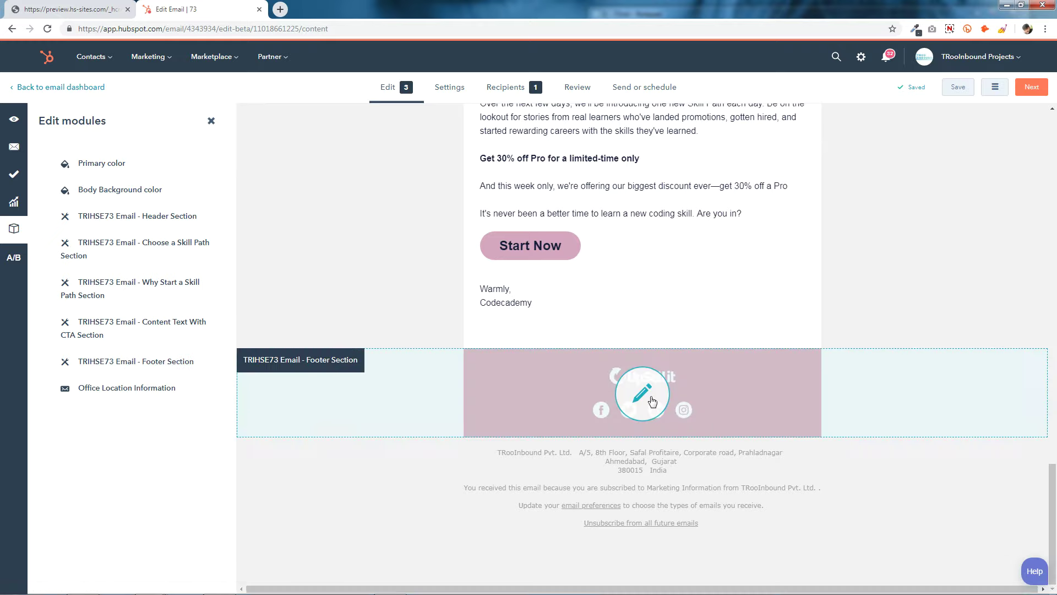
Step: Compare the link and insta items of the Social Media Group with the footer preview, and save the Footer Section
left_click(654, 400)
scroll(158, 452, "down", 3)
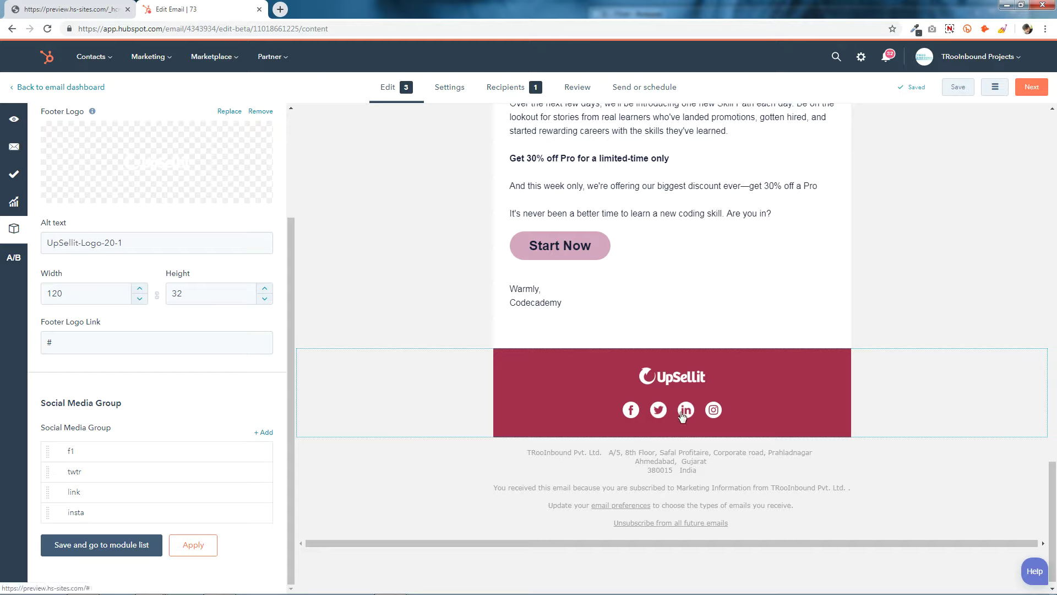
mouse_move(250, 484)
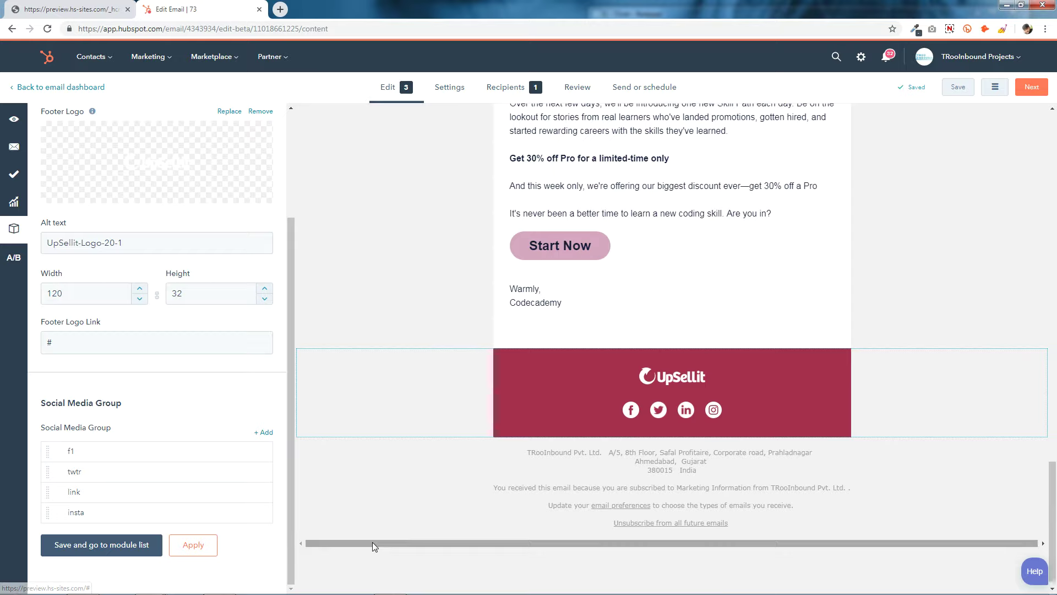
mouse_move(251, 515)
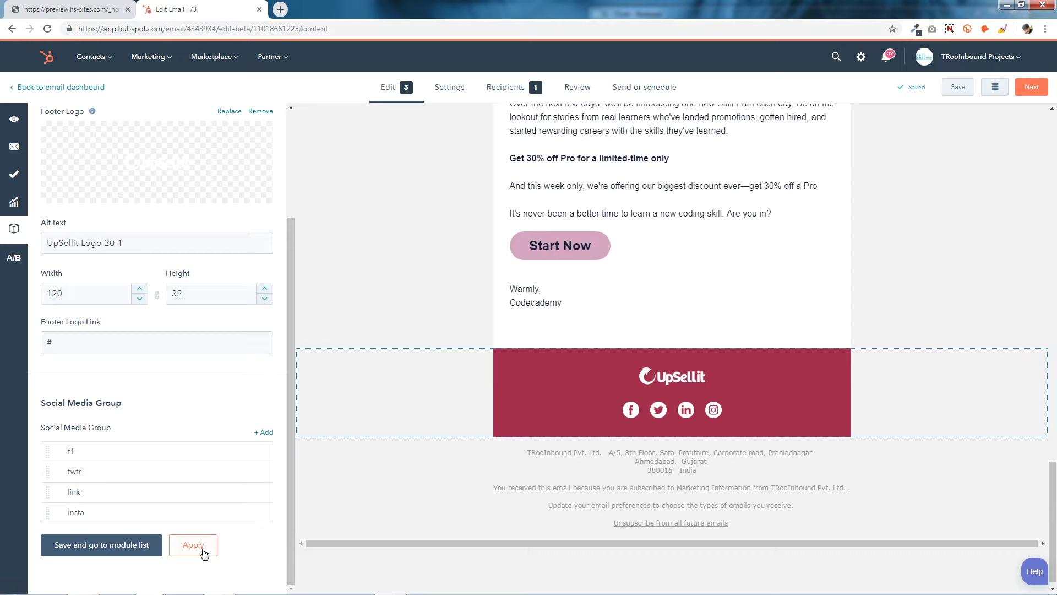
left_click(121, 546)
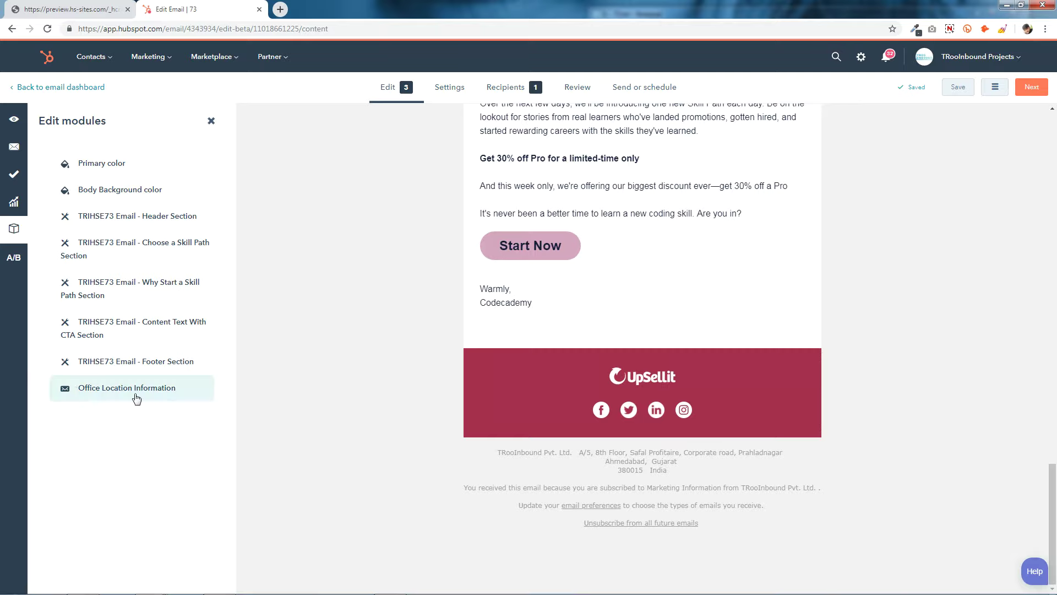
Step: Look over the Office Location Information text and open the email's shareable preview in a new window
left_click(102, 397)
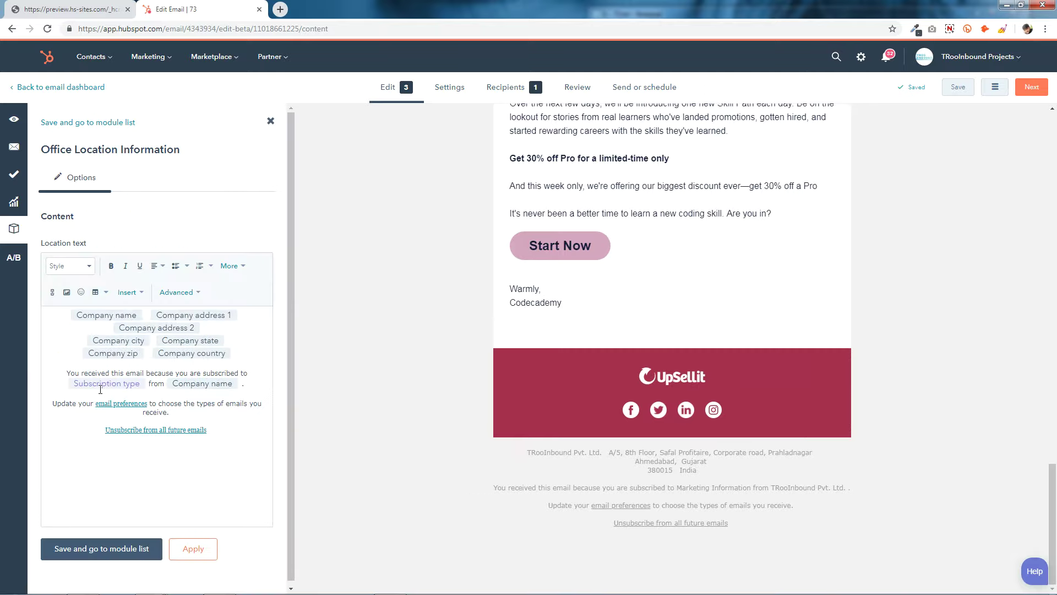
left_click(14, 229)
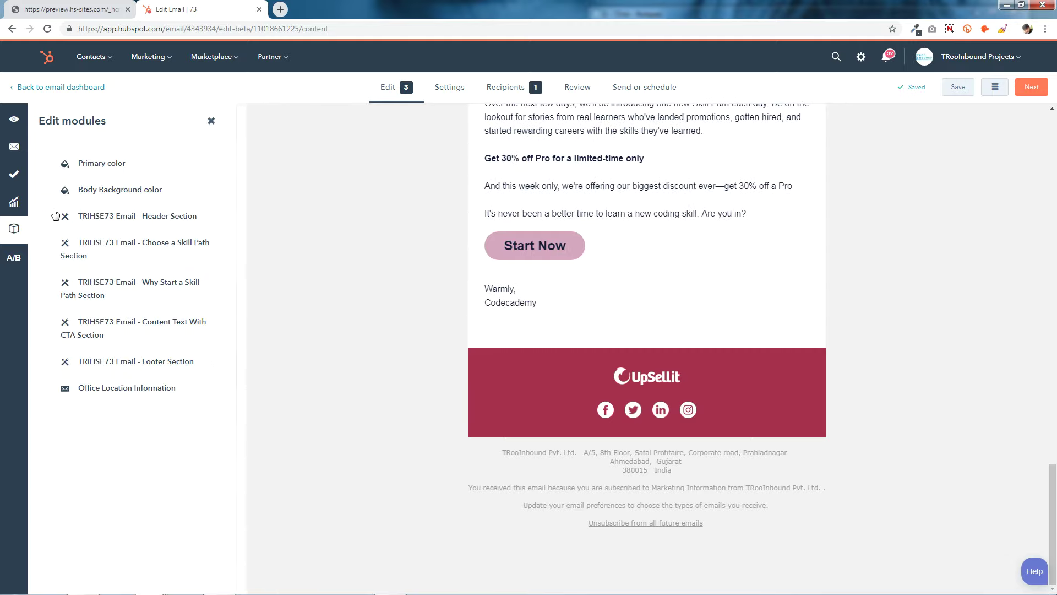
left_click(14, 119)
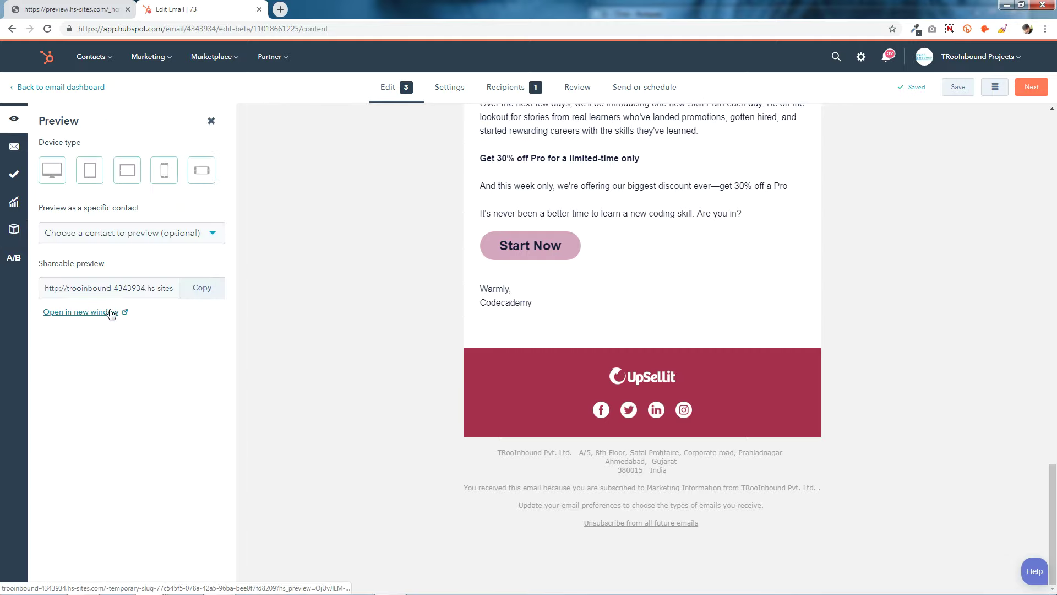
left_click(111, 311)
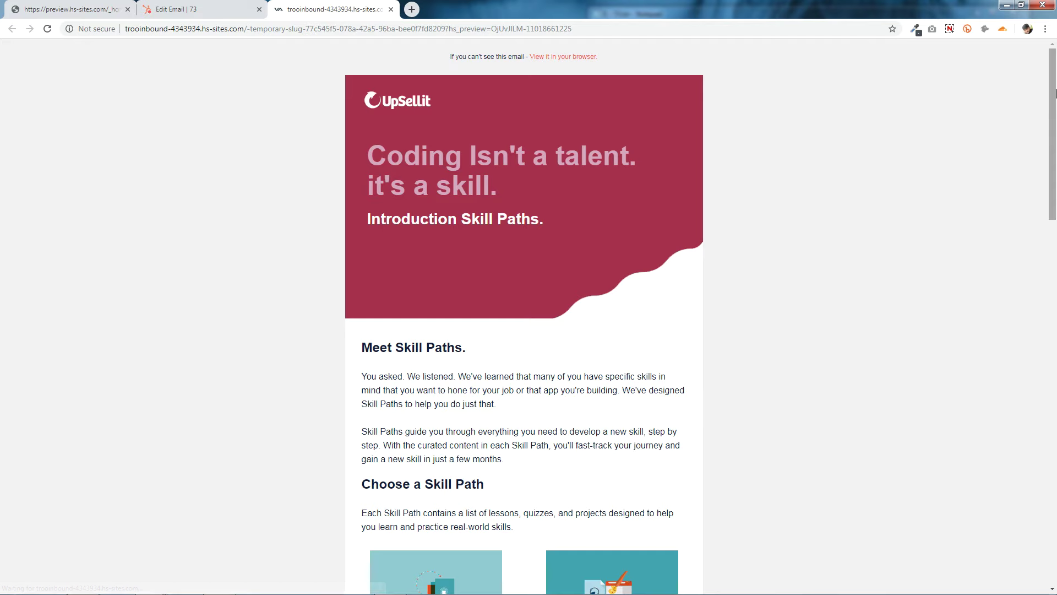
Step: Review the customized UpSellit email preview from the header through the Skill Path posts and Start Now CTA to the footer
scroll(1056, 94, "down", 15)
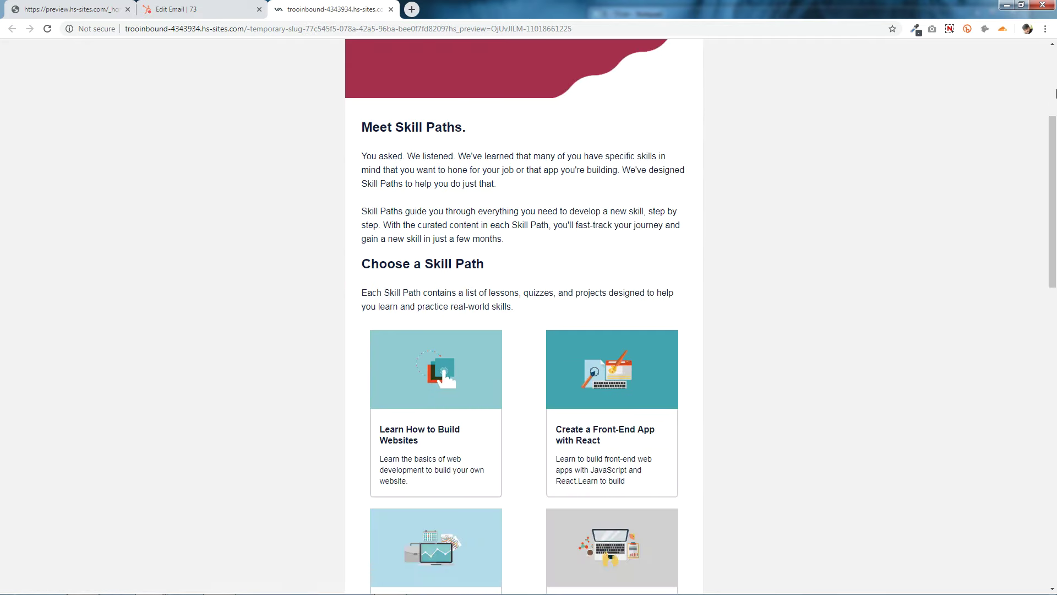
scroll(1056, 93, "down", 6)
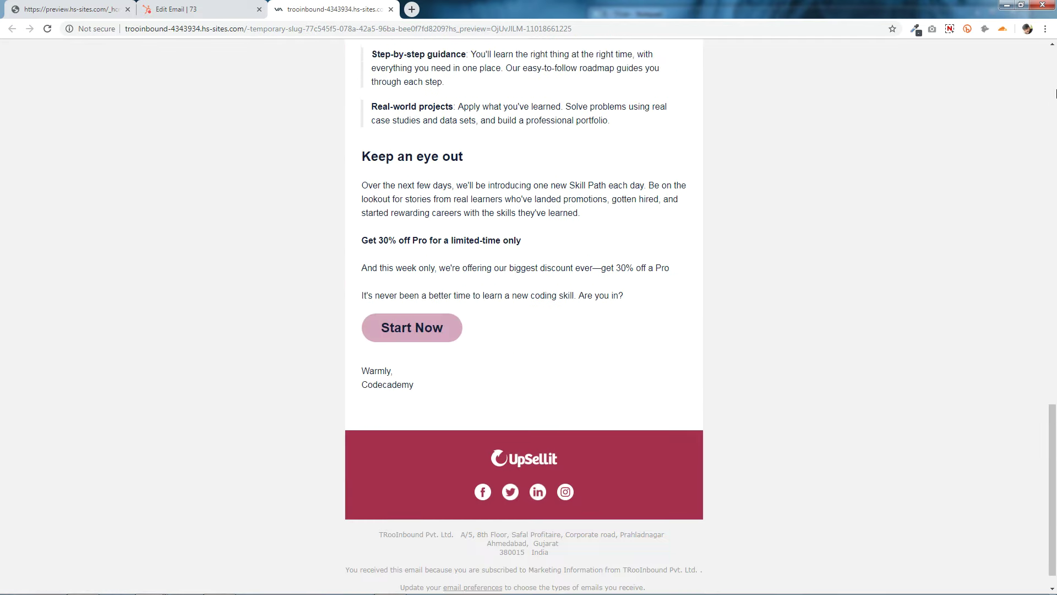
scroll(1055, 94, "up", 20)
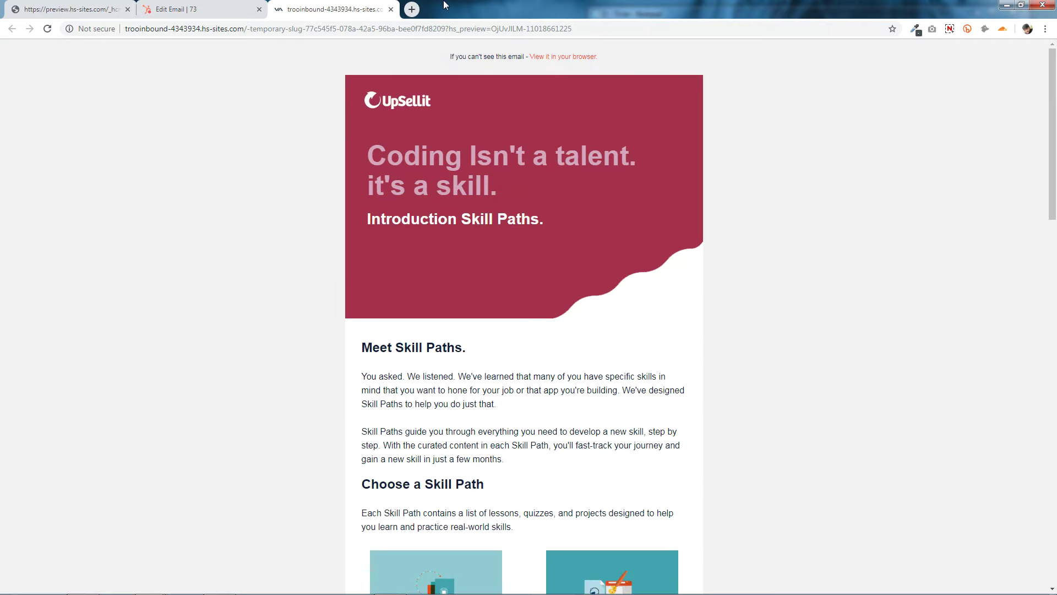
Step: Compare the original Codecademy template preview, from header to footer, with the customized UpSellit email preview
left_click(86, 6)
scroll(101, 138, "down", 20)
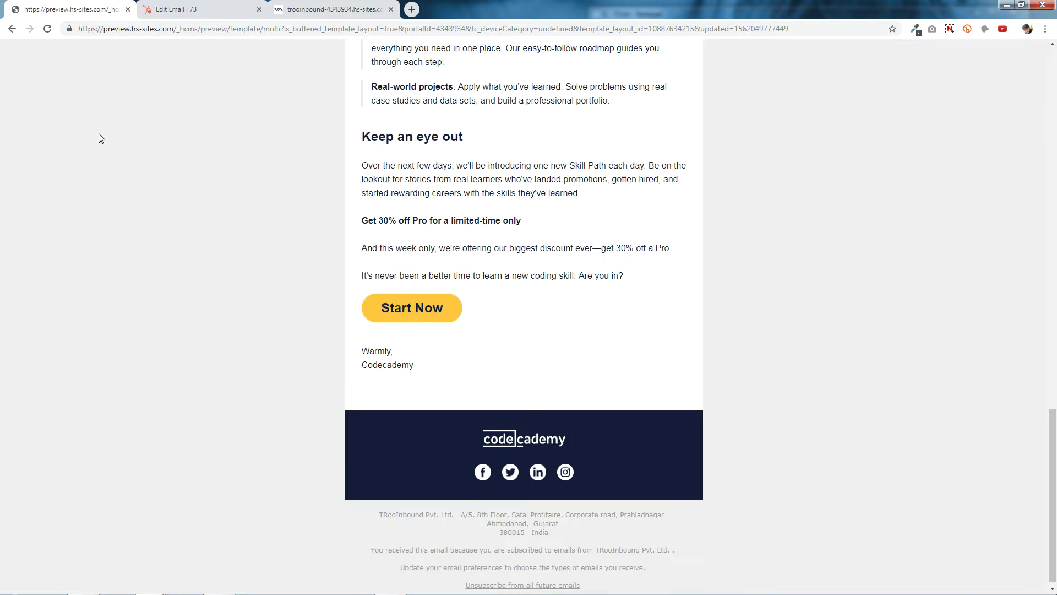
scroll(101, 138, "up", 6)
scroll(100, 136, "up", 15)
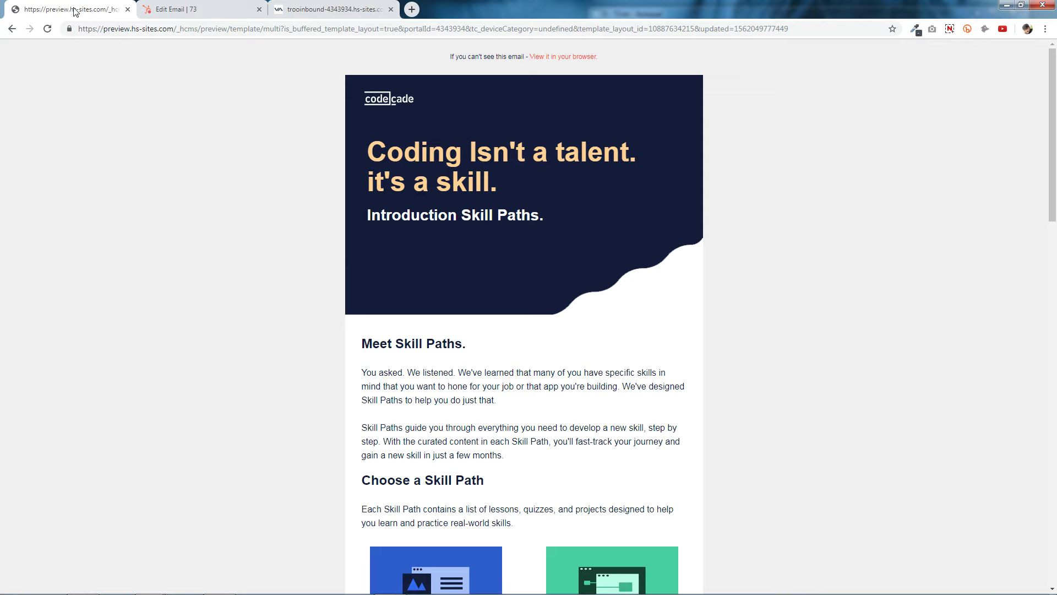
left_click(324, 7)
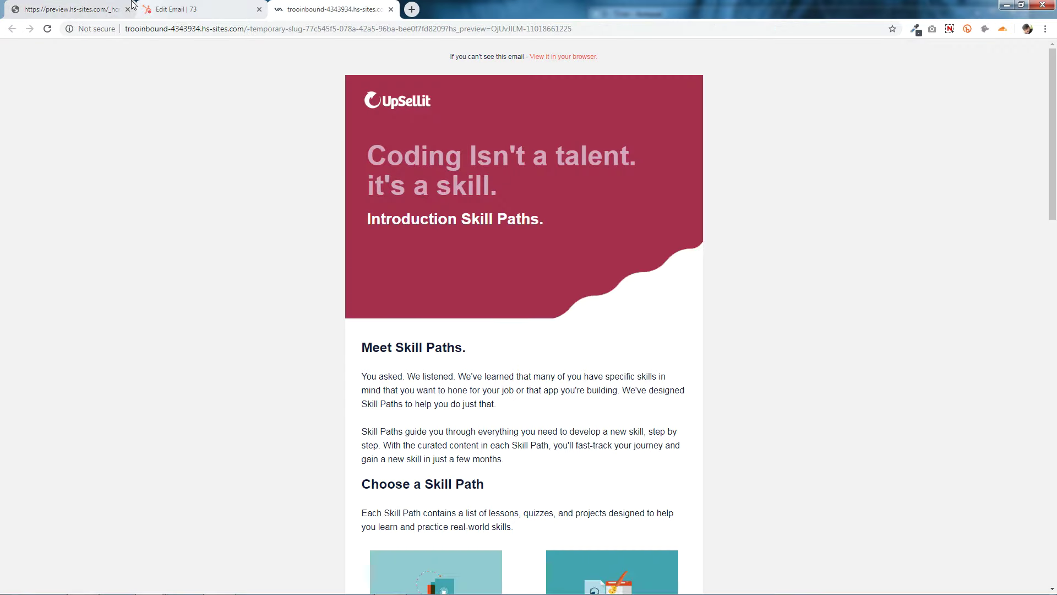
key("ctrl+1")
left_click(302, 6)
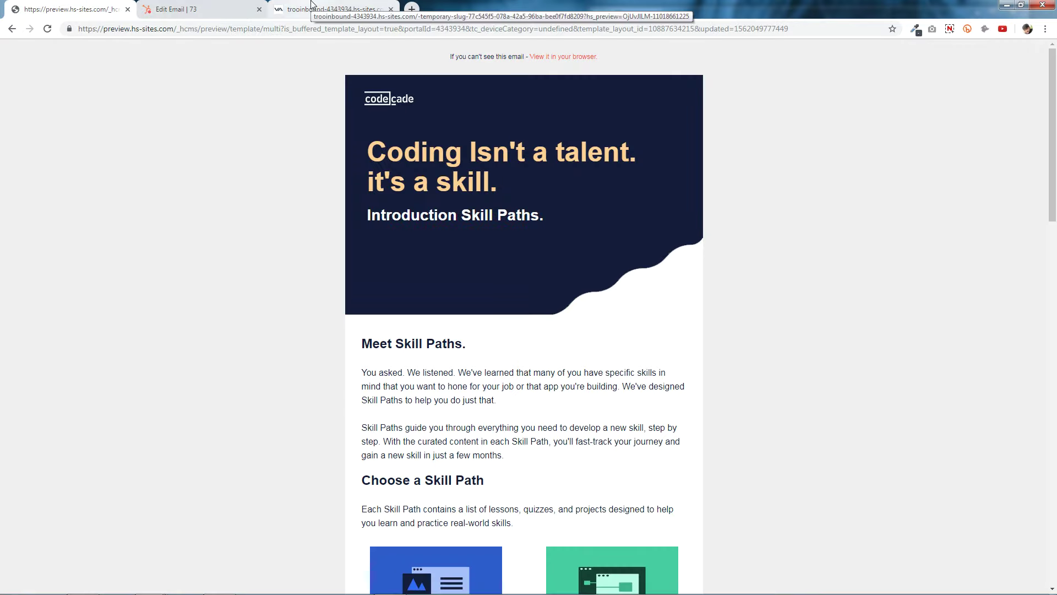